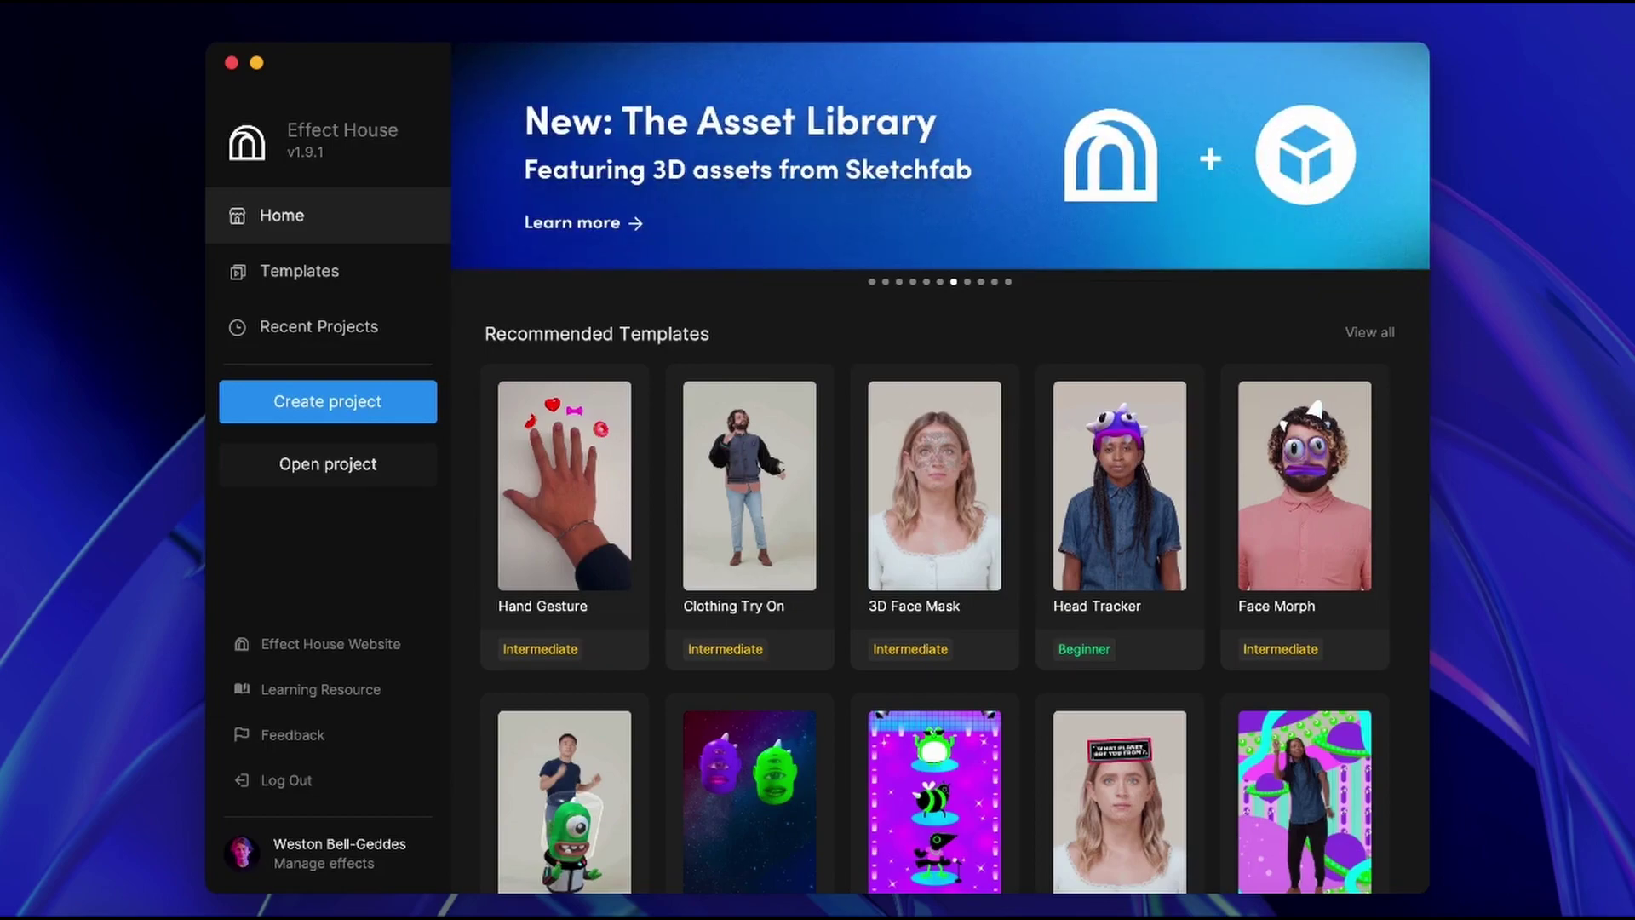
# Open the AR Placement template from the Templates gallery as a new project.
pyautogui.click(359, 273)
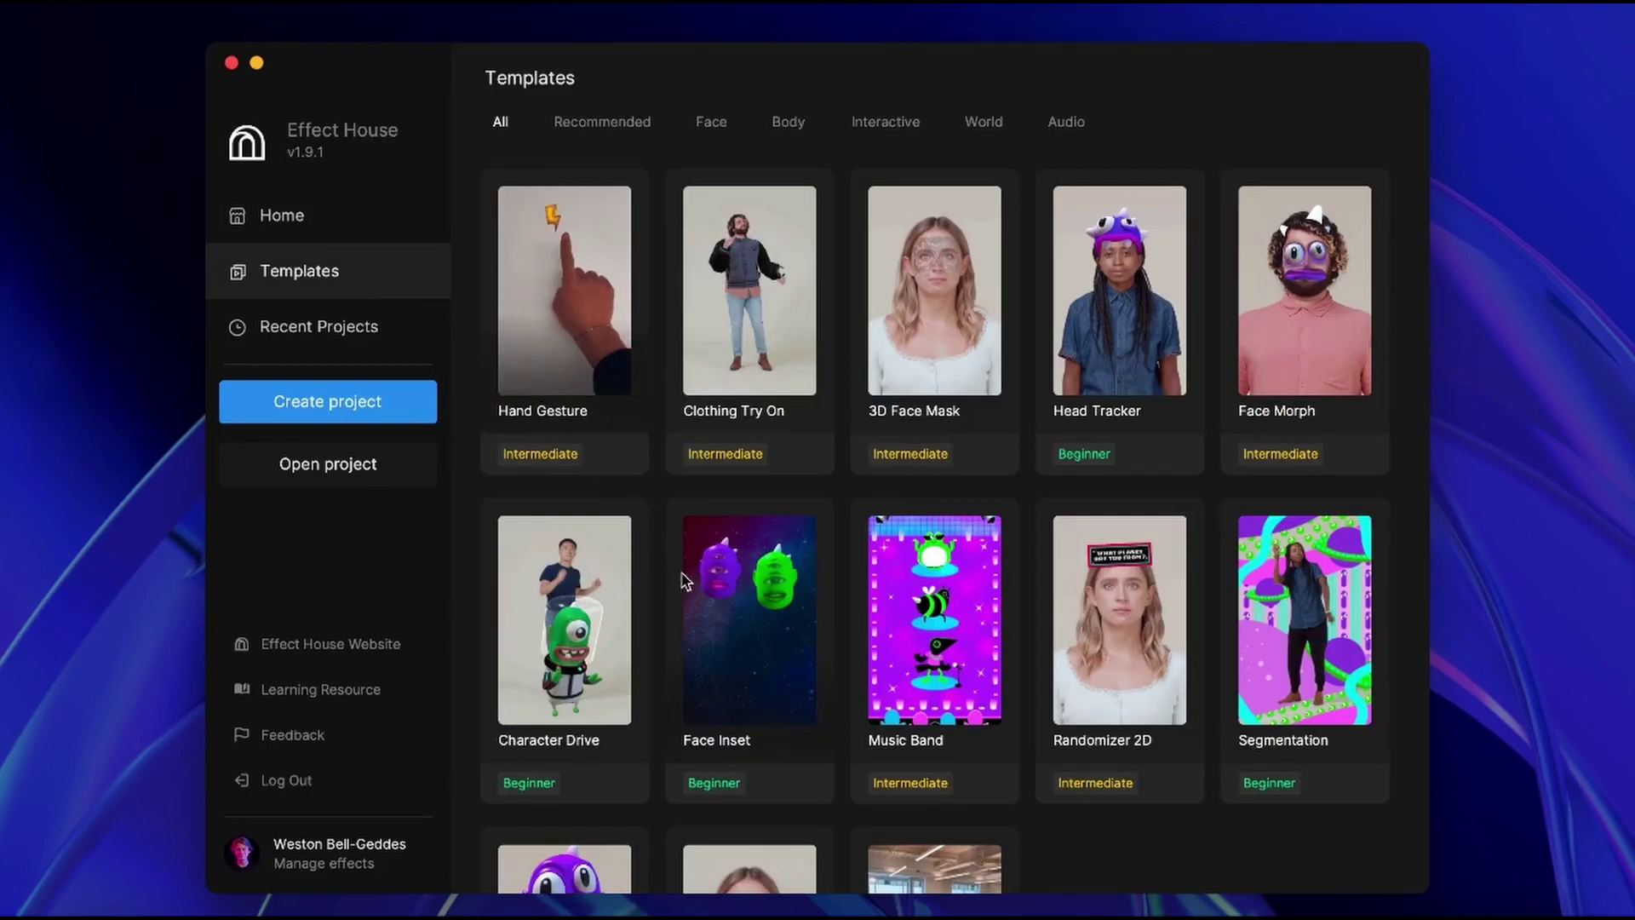
pyautogui.scroll(-4, 684, 581)
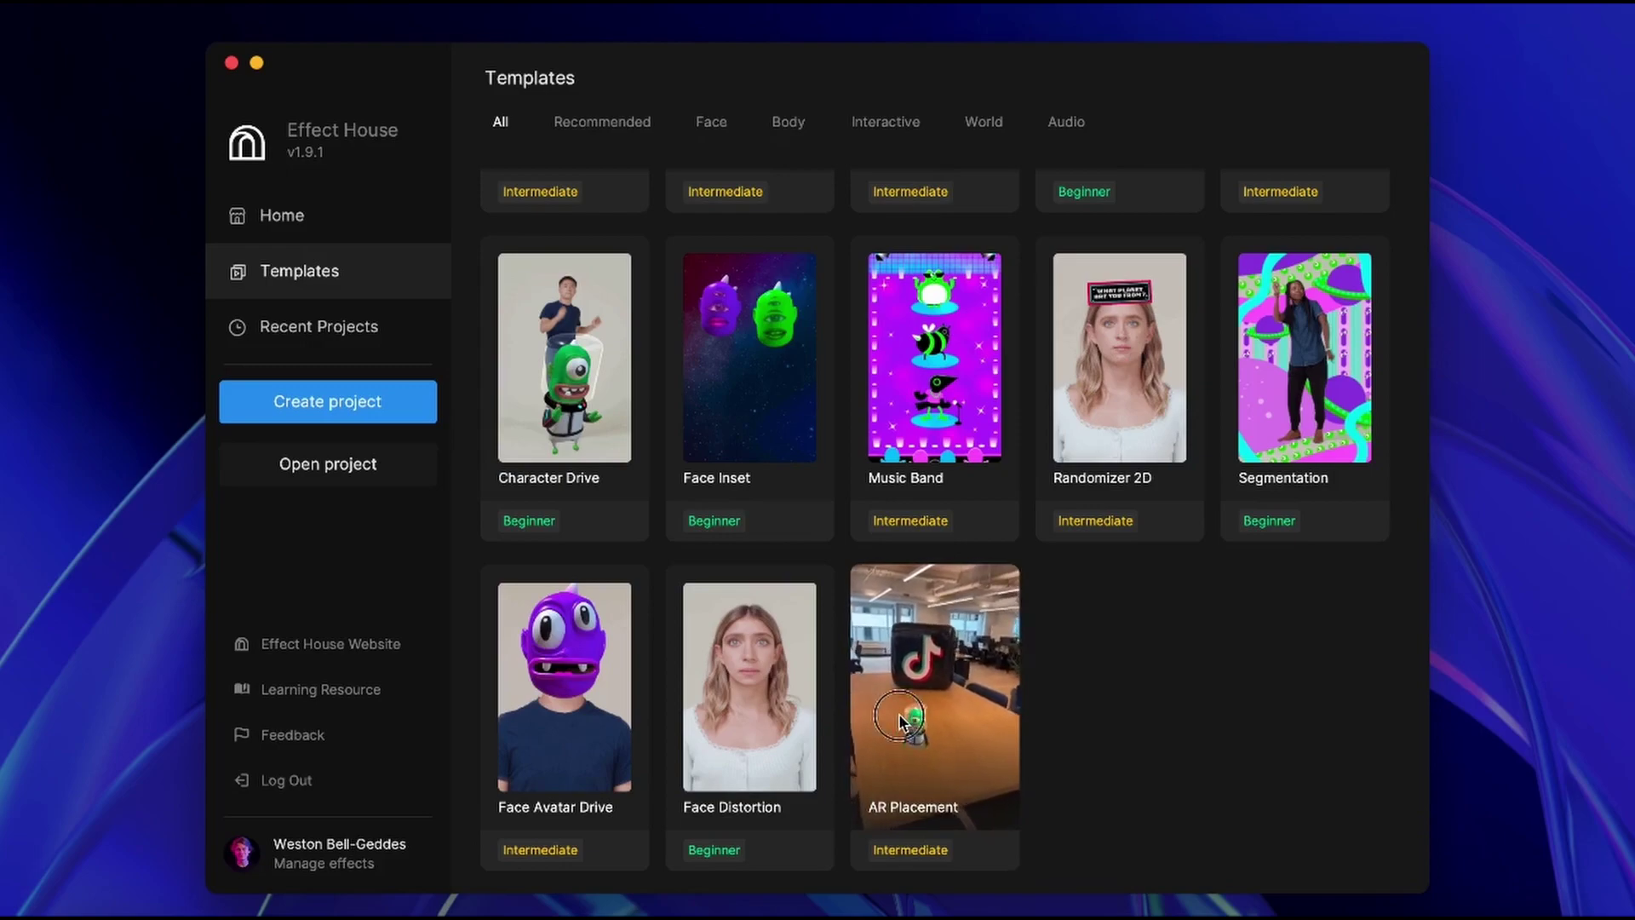
pyautogui.click(899, 715)
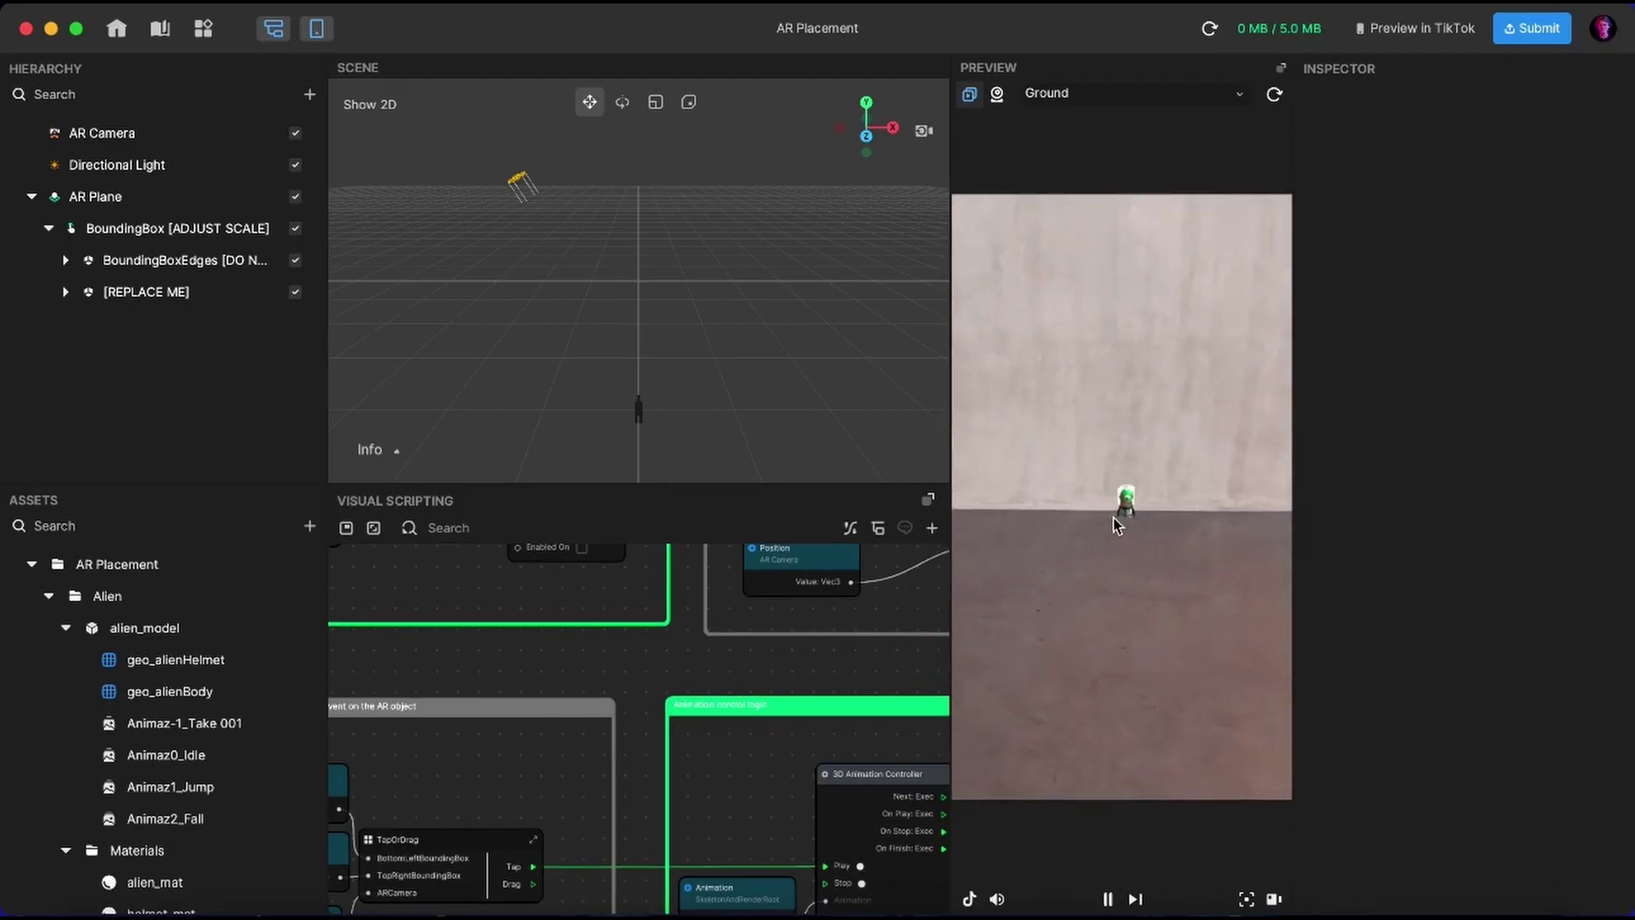
# Drag the alien down-left across the preview floor twice, then collapse the AR Placement folder.
pyautogui.moveTo(1124, 507); pyautogui.dragTo(1024, 562)
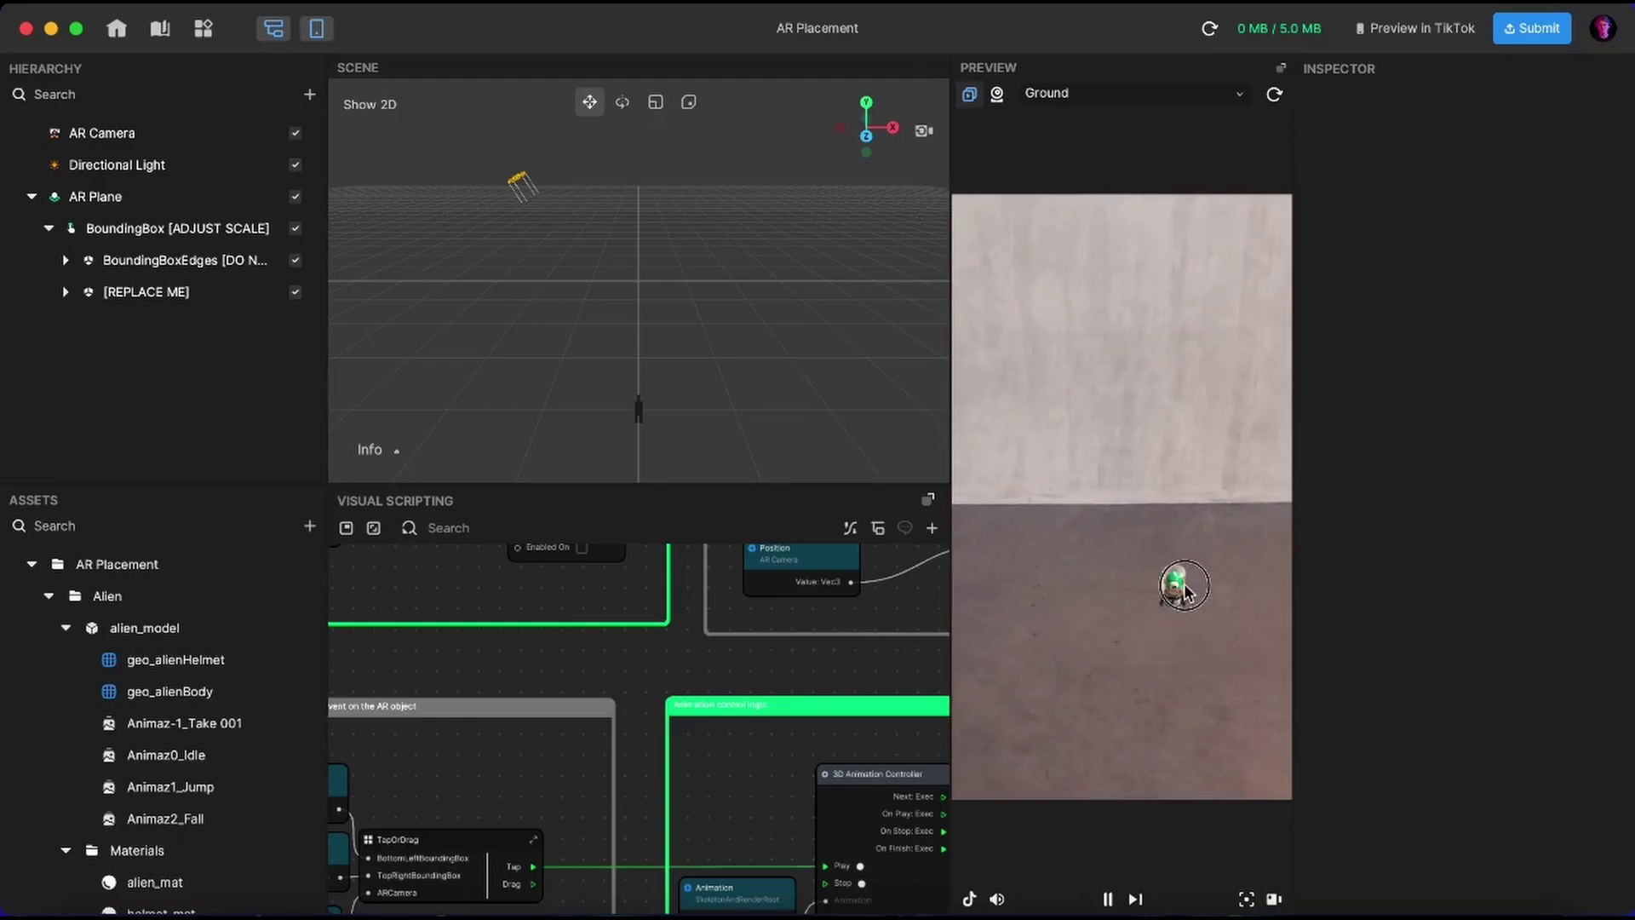
pyautogui.moveTo(1185, 590); pyautogui.dragTo(1111, 628)
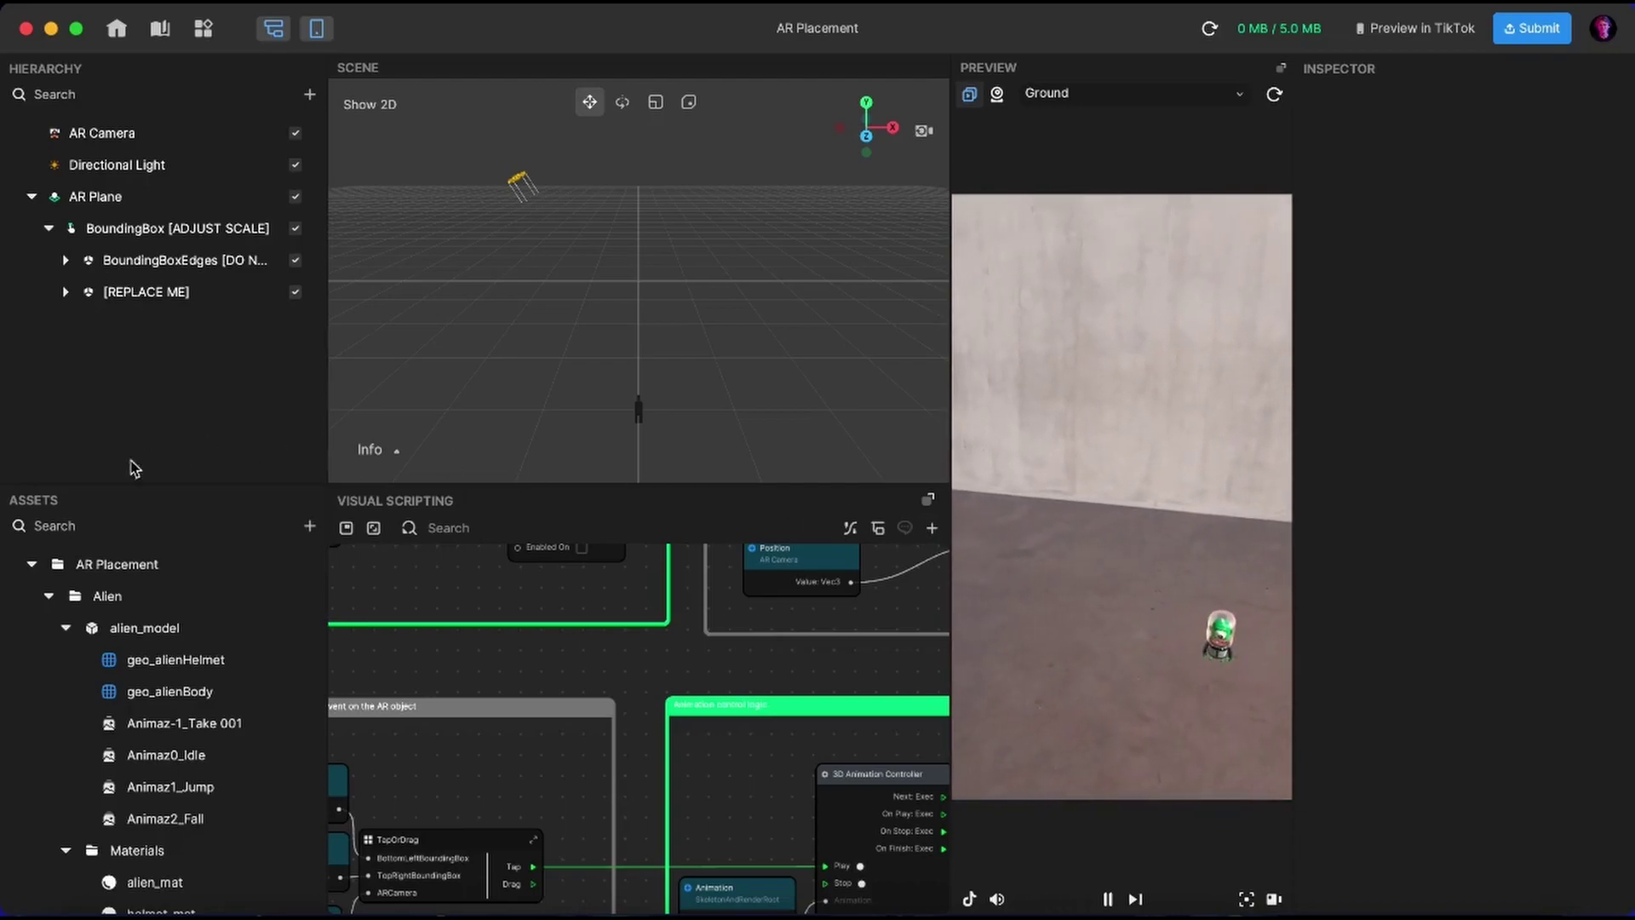
pyautogui.click(33, 566)
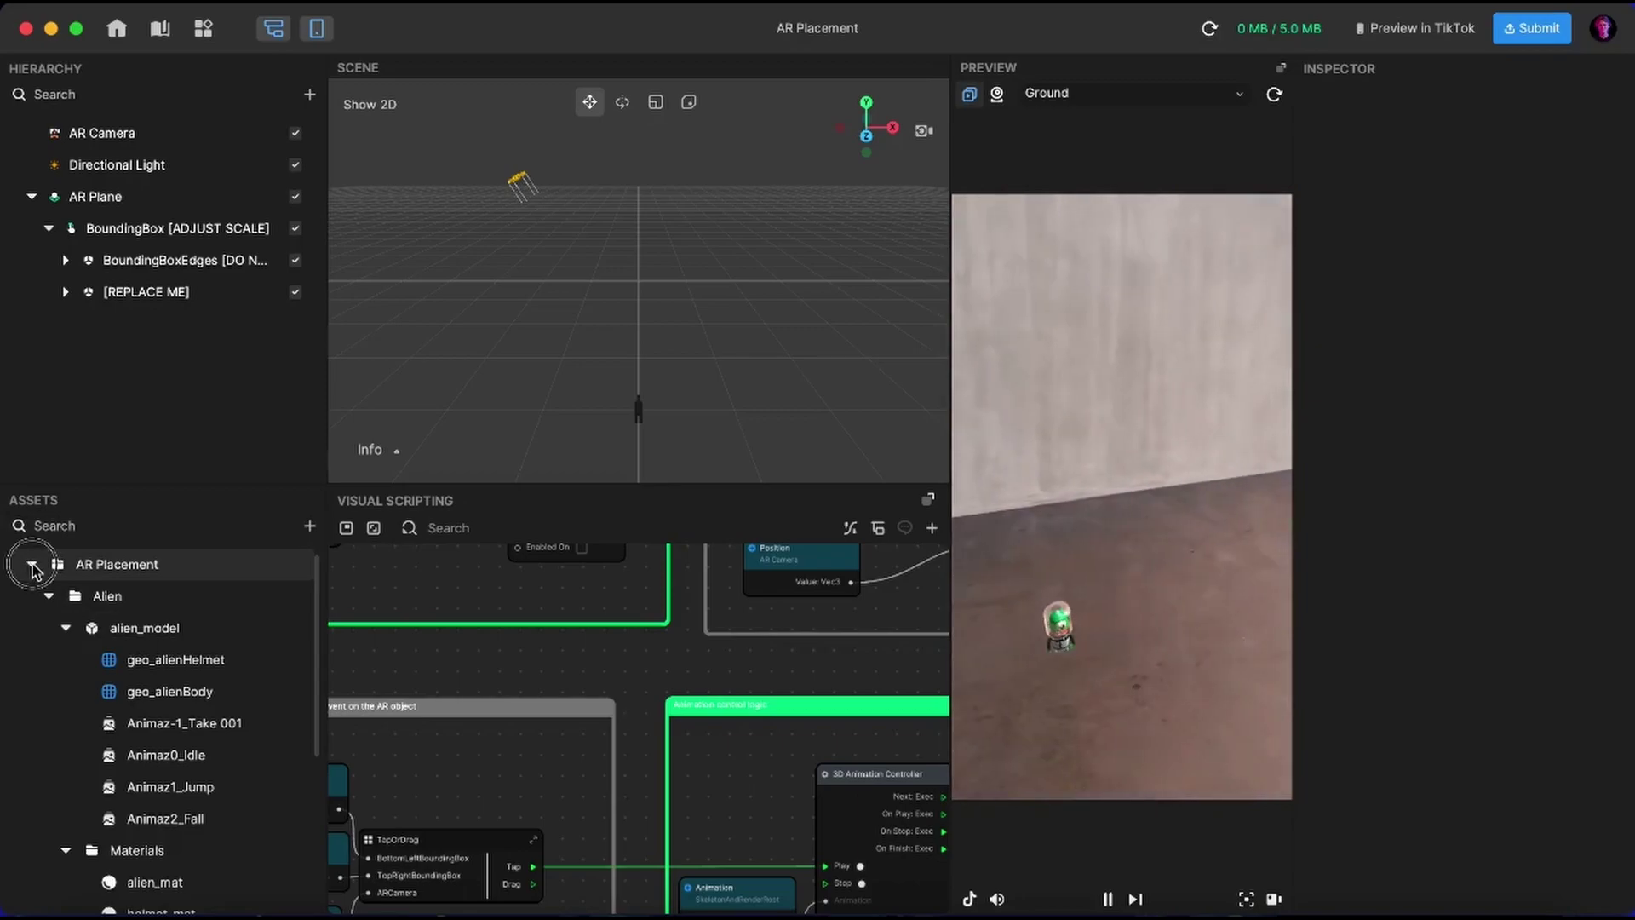
# Import yelan_idle.fbx from the Yelan folder with the default FBX import options.
pyautogui.click(309, 528)
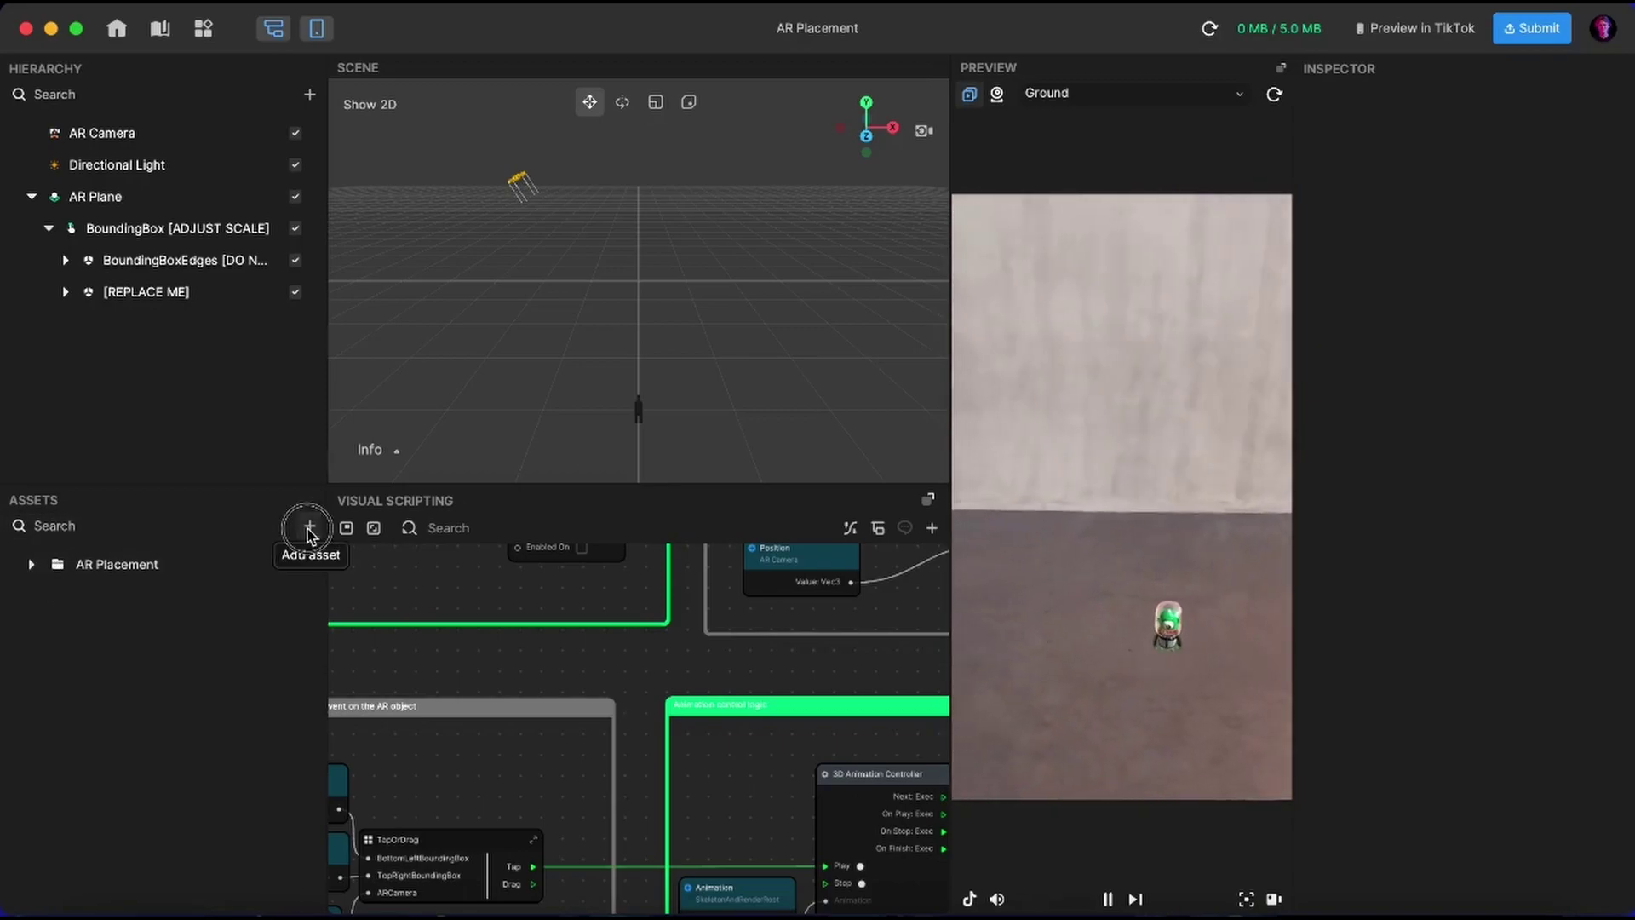
pyautogui.moveTo(420, 507)
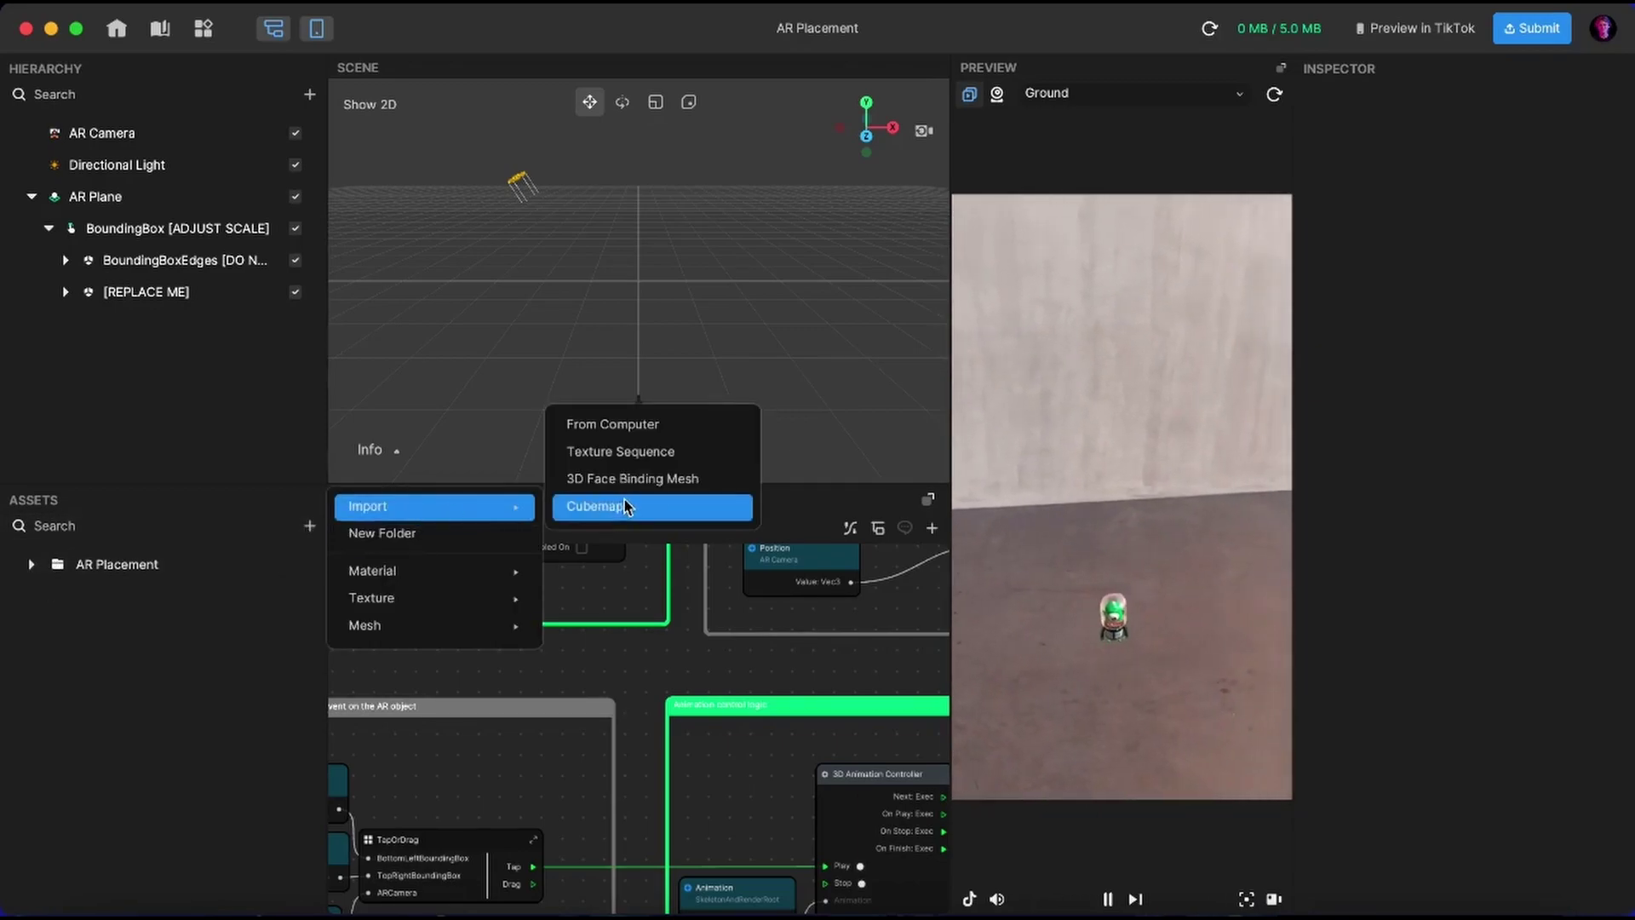
pyautogui.click(620, 424)
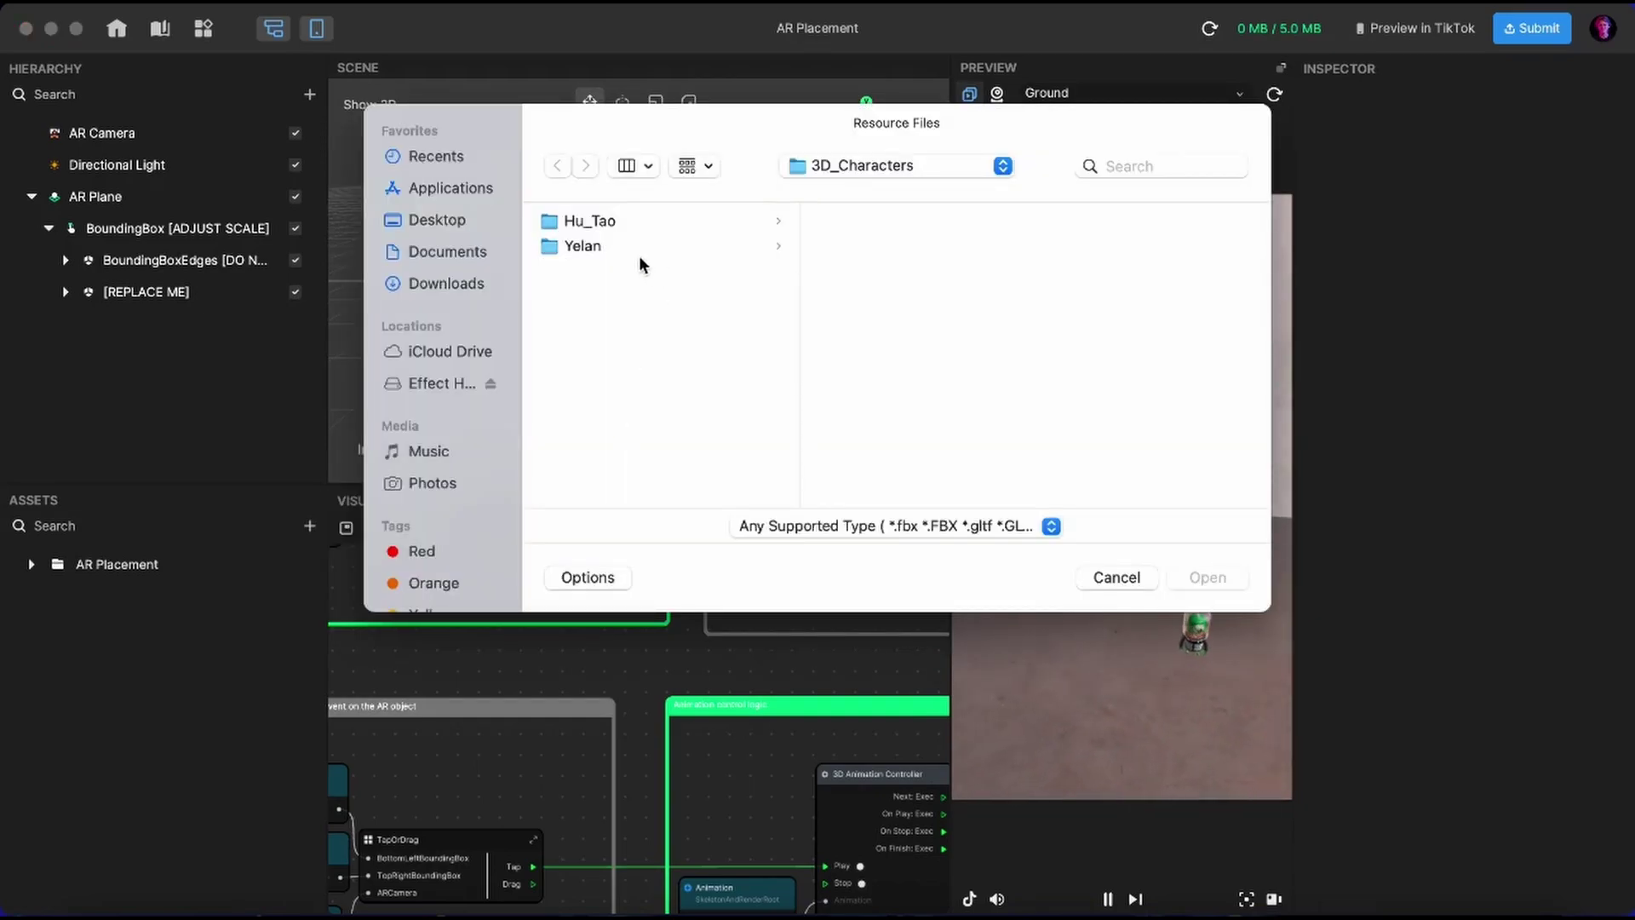
pyautogui.click(619, 247)
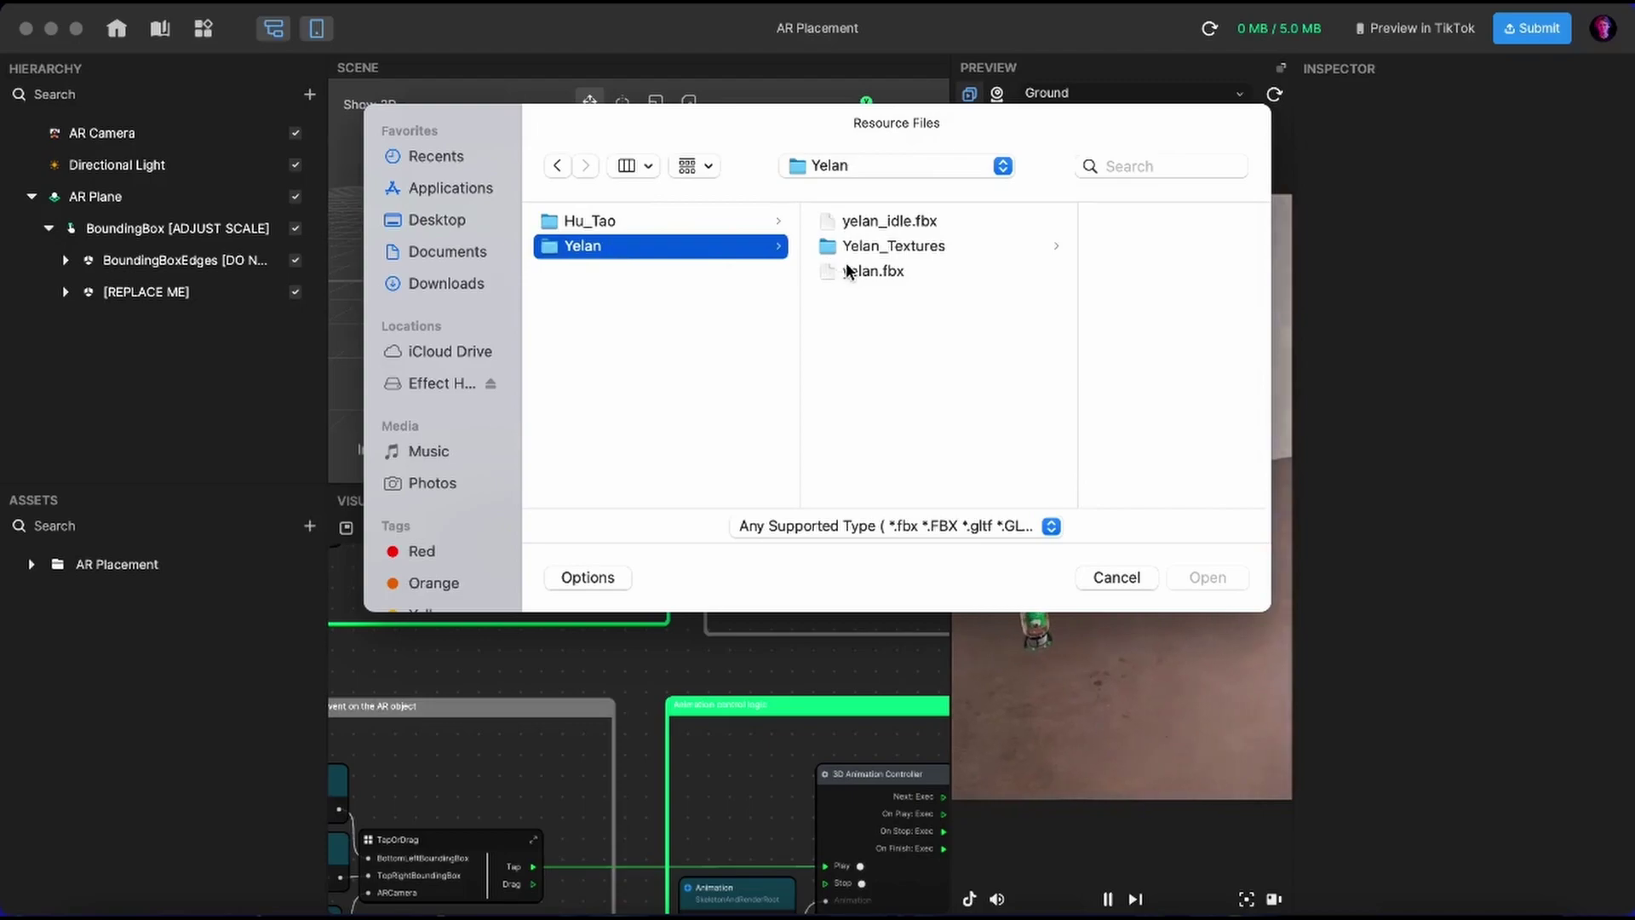
pyautogui.click(870, 225)
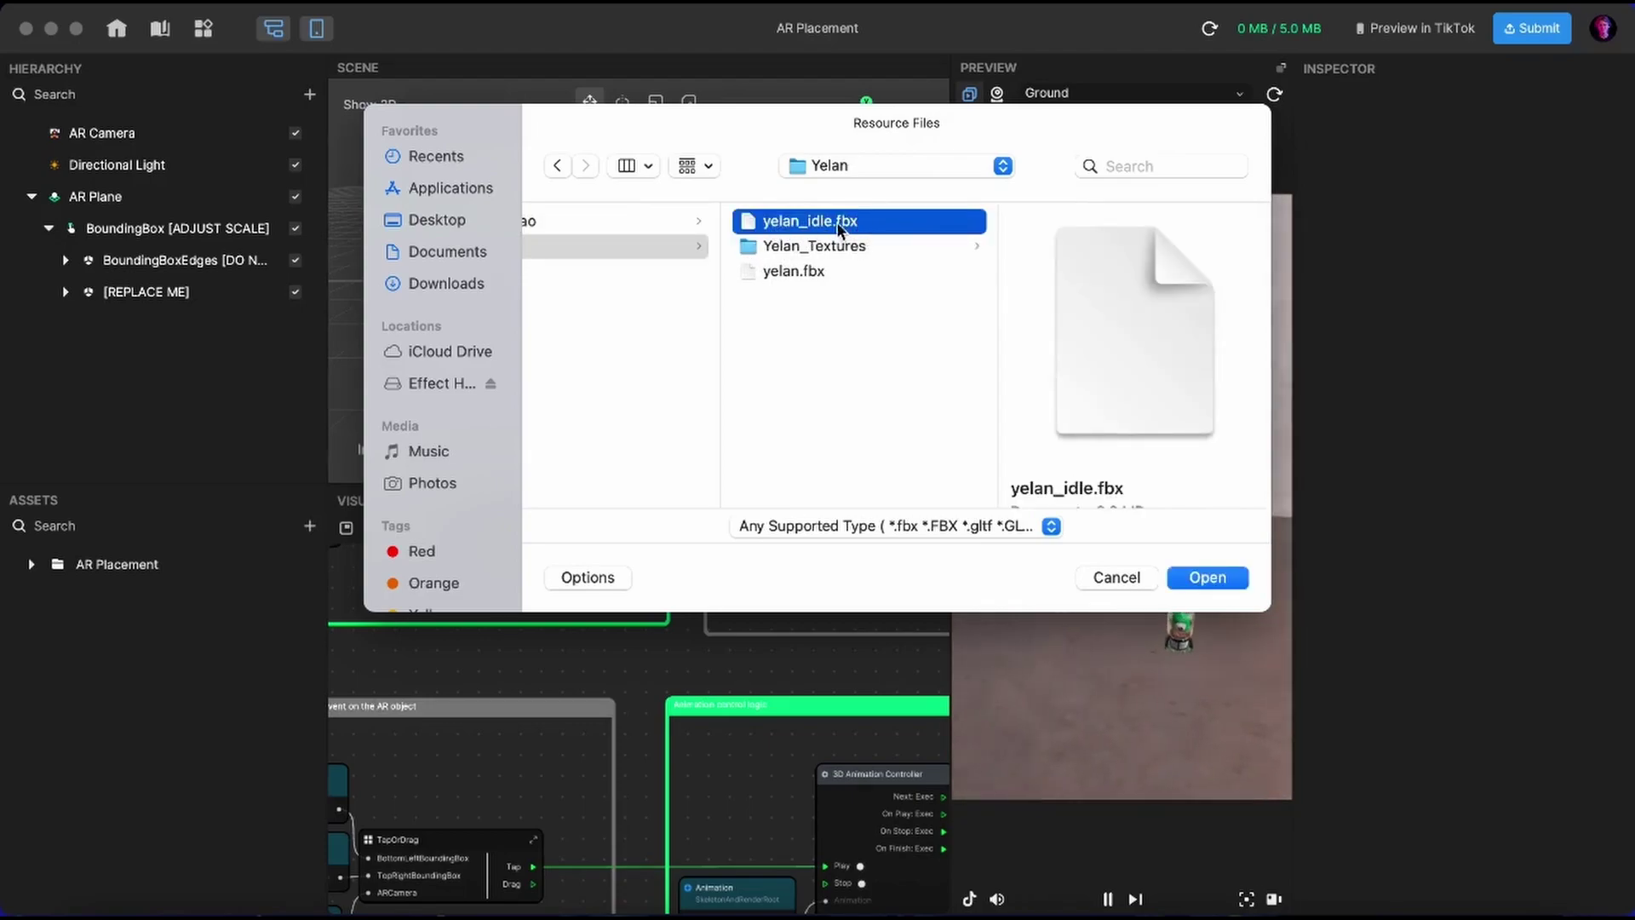
pyautogui.click(1214, 577)
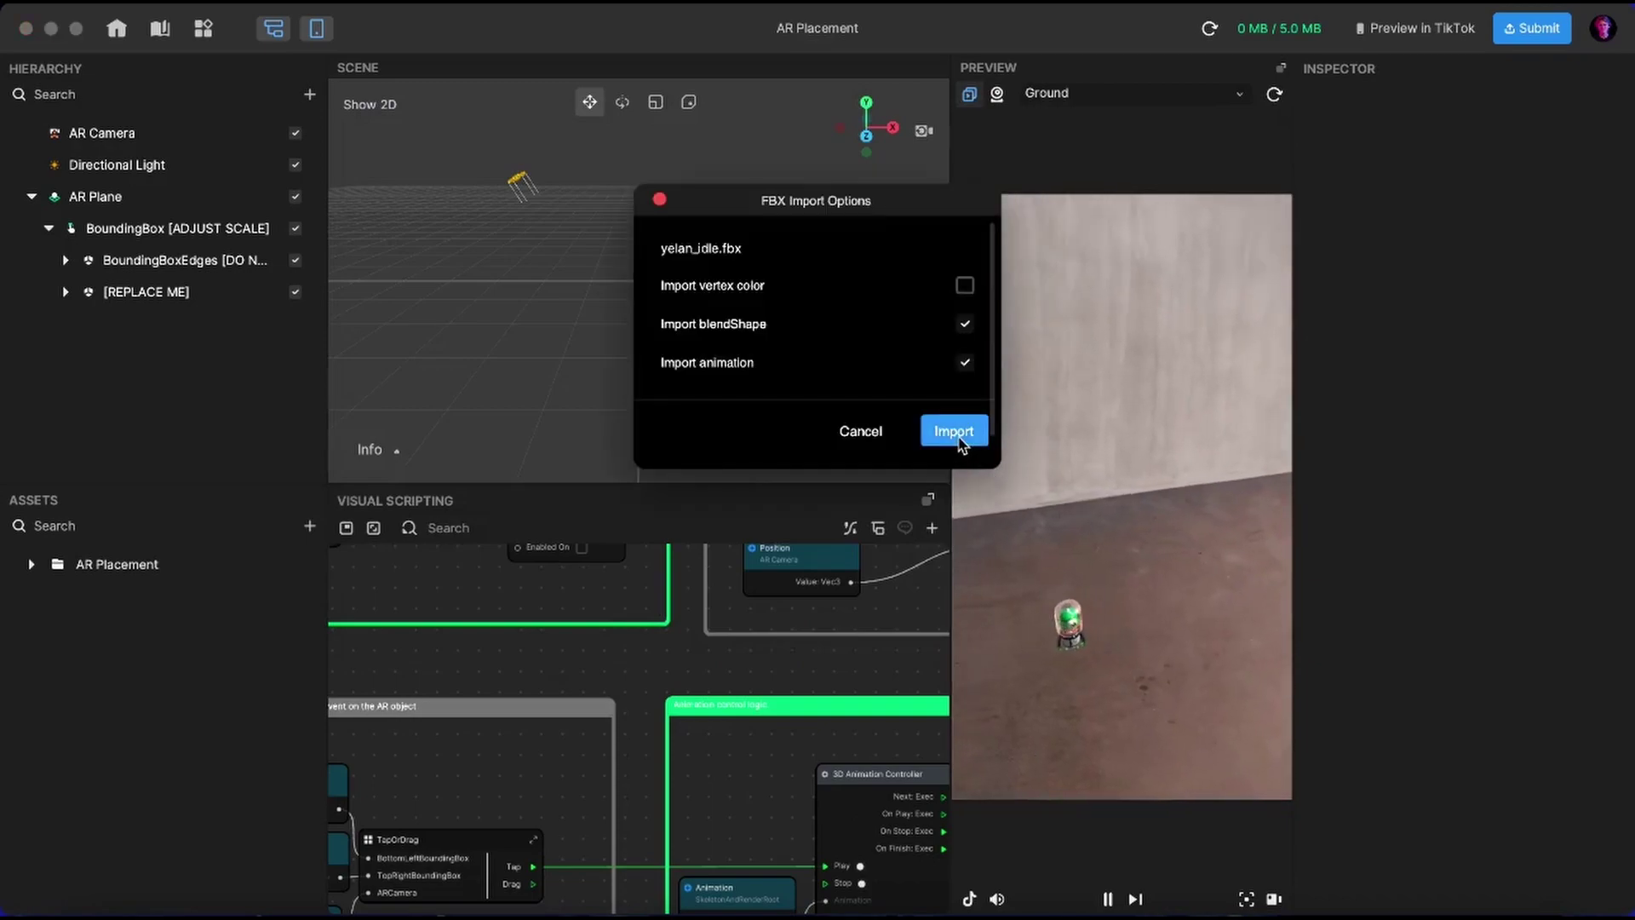
pyautogui.click(954, 431)
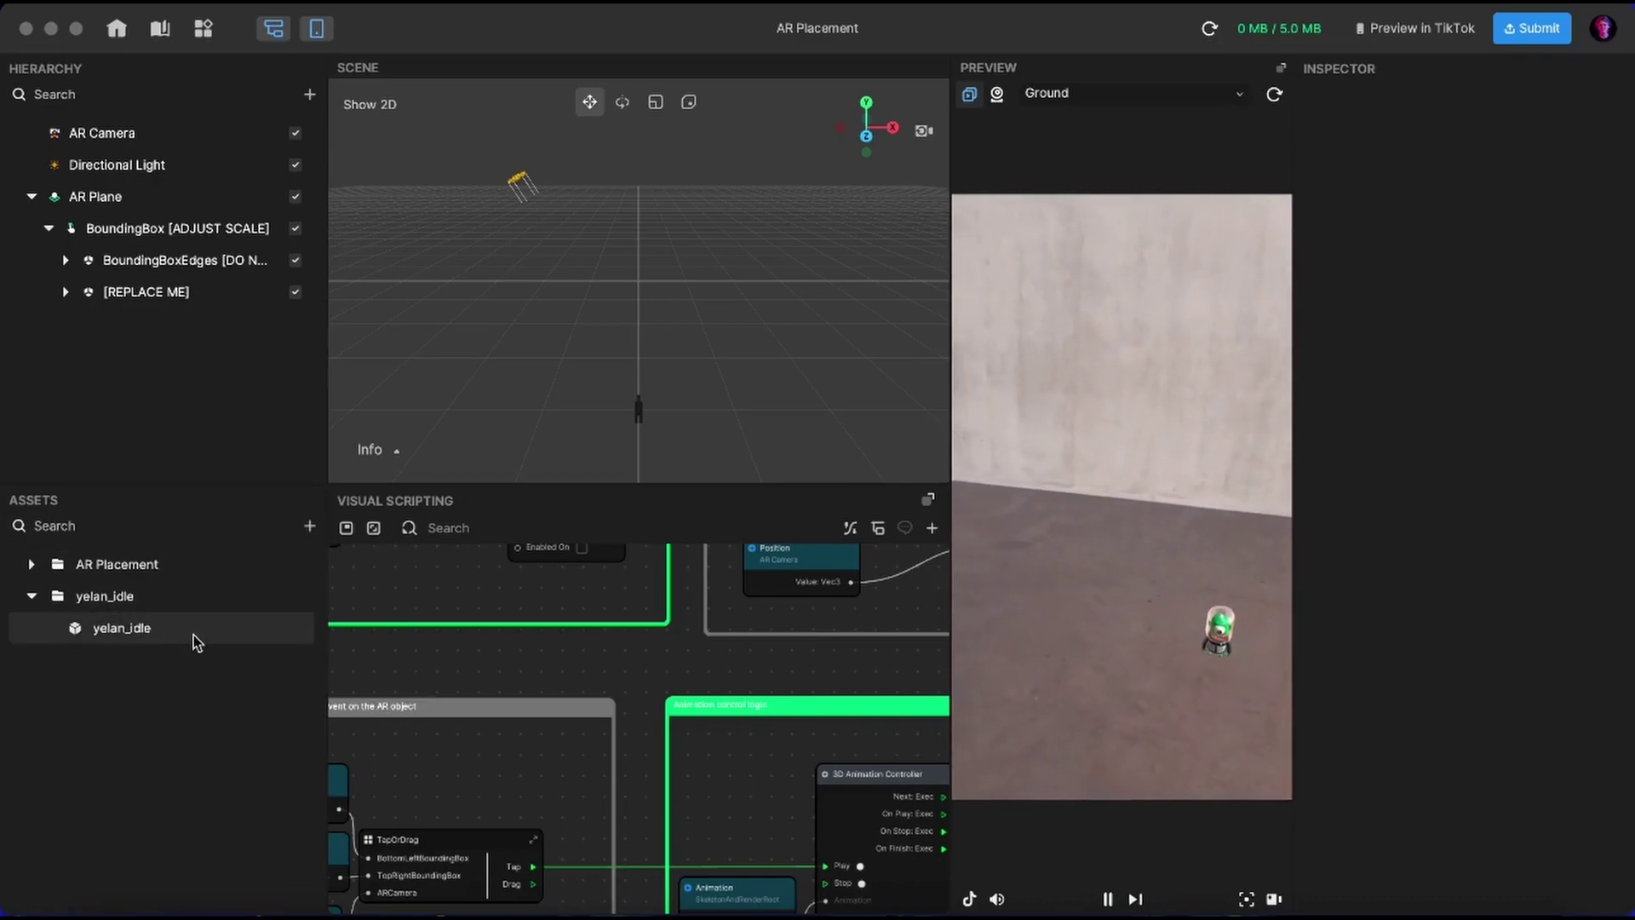
# Drag yelan_idle into the Hierarchy and shrink it to a tiny scale with the Scale tool.
pyautogui.moveTo(186, 636); pyautogui.dragTo(206, 402)
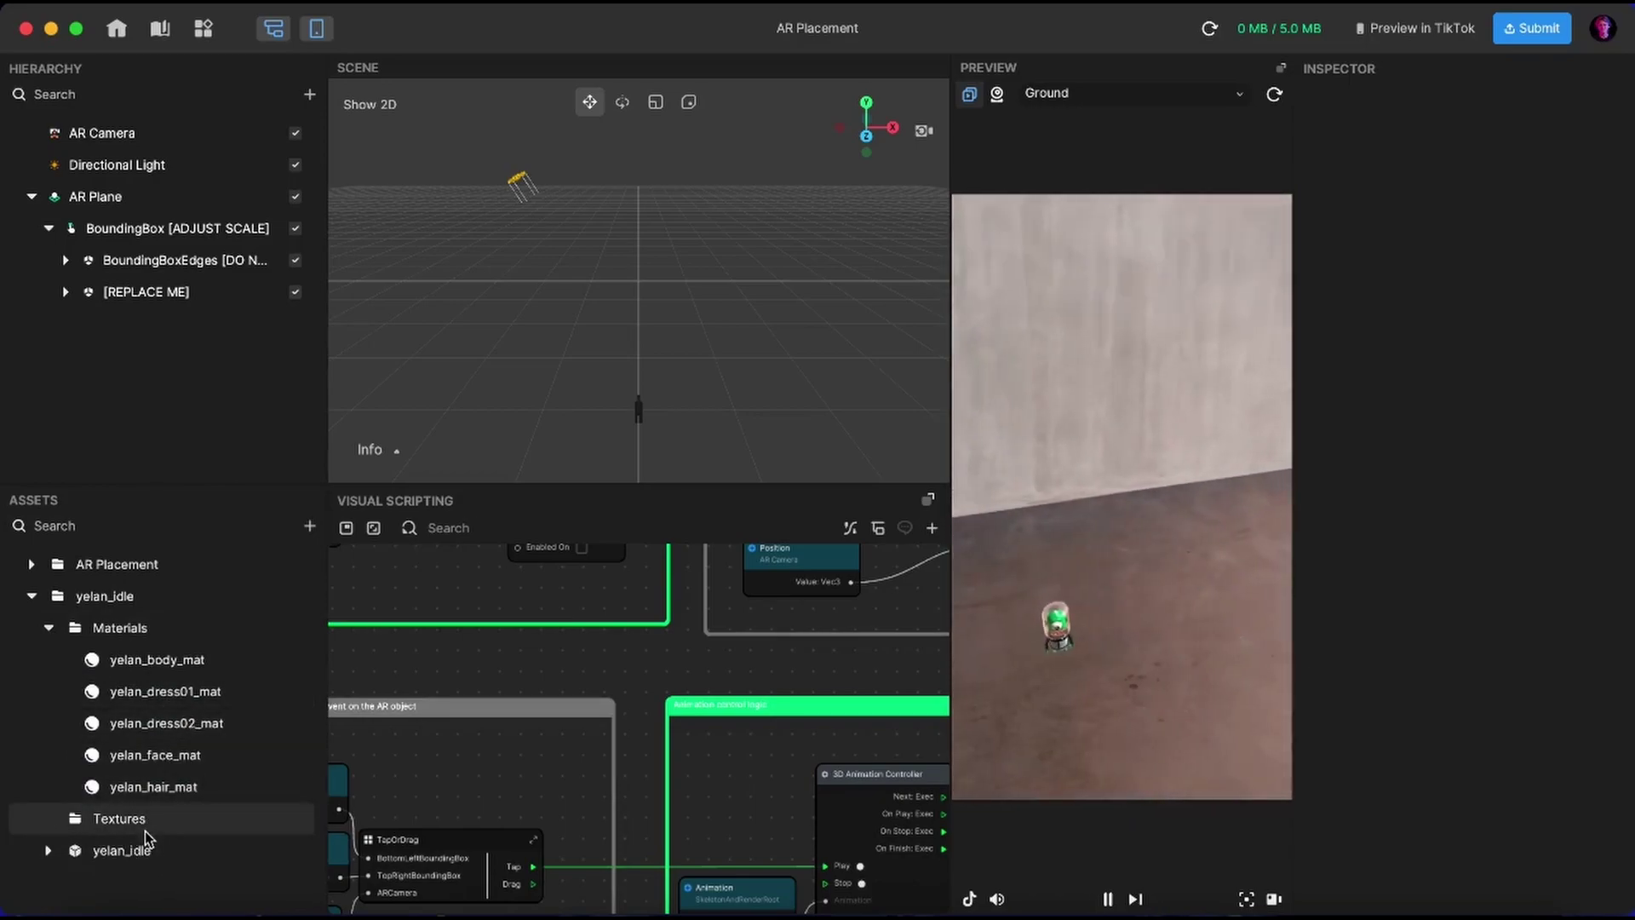
pyautogui.moveTo(144, 848); pyautogui.dragTo(125, 444)
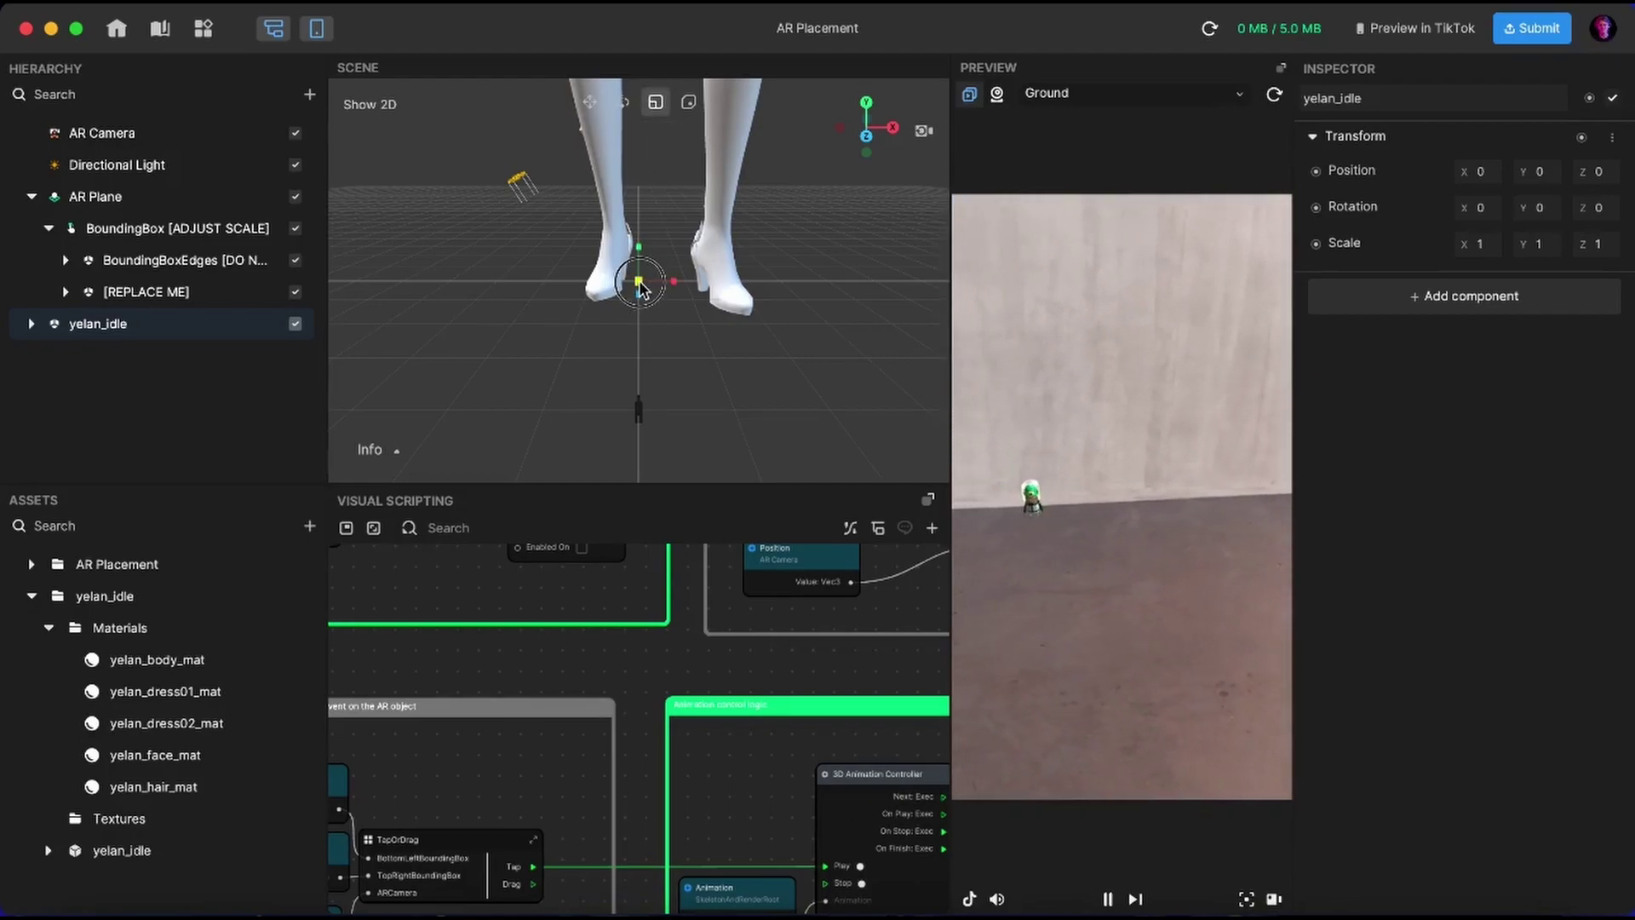
pyautogui.moveTo(639, 285); pyautogui.dragTo(619, 300)
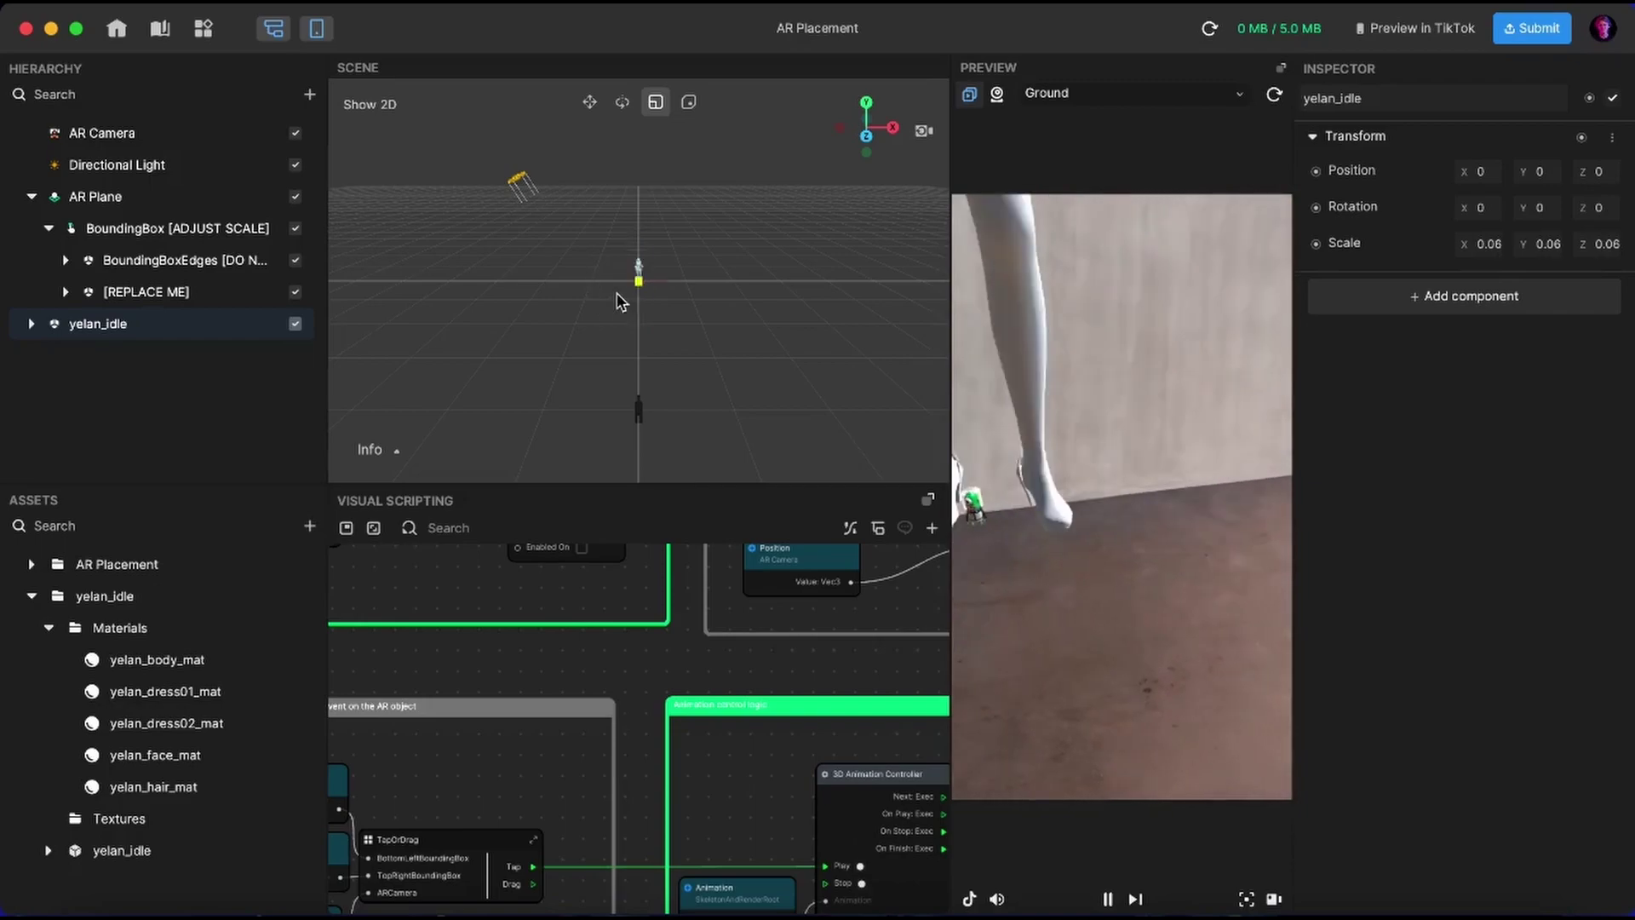
pyautogui.moveTo(639, 282); pyautogui.dragTo(641, 300)
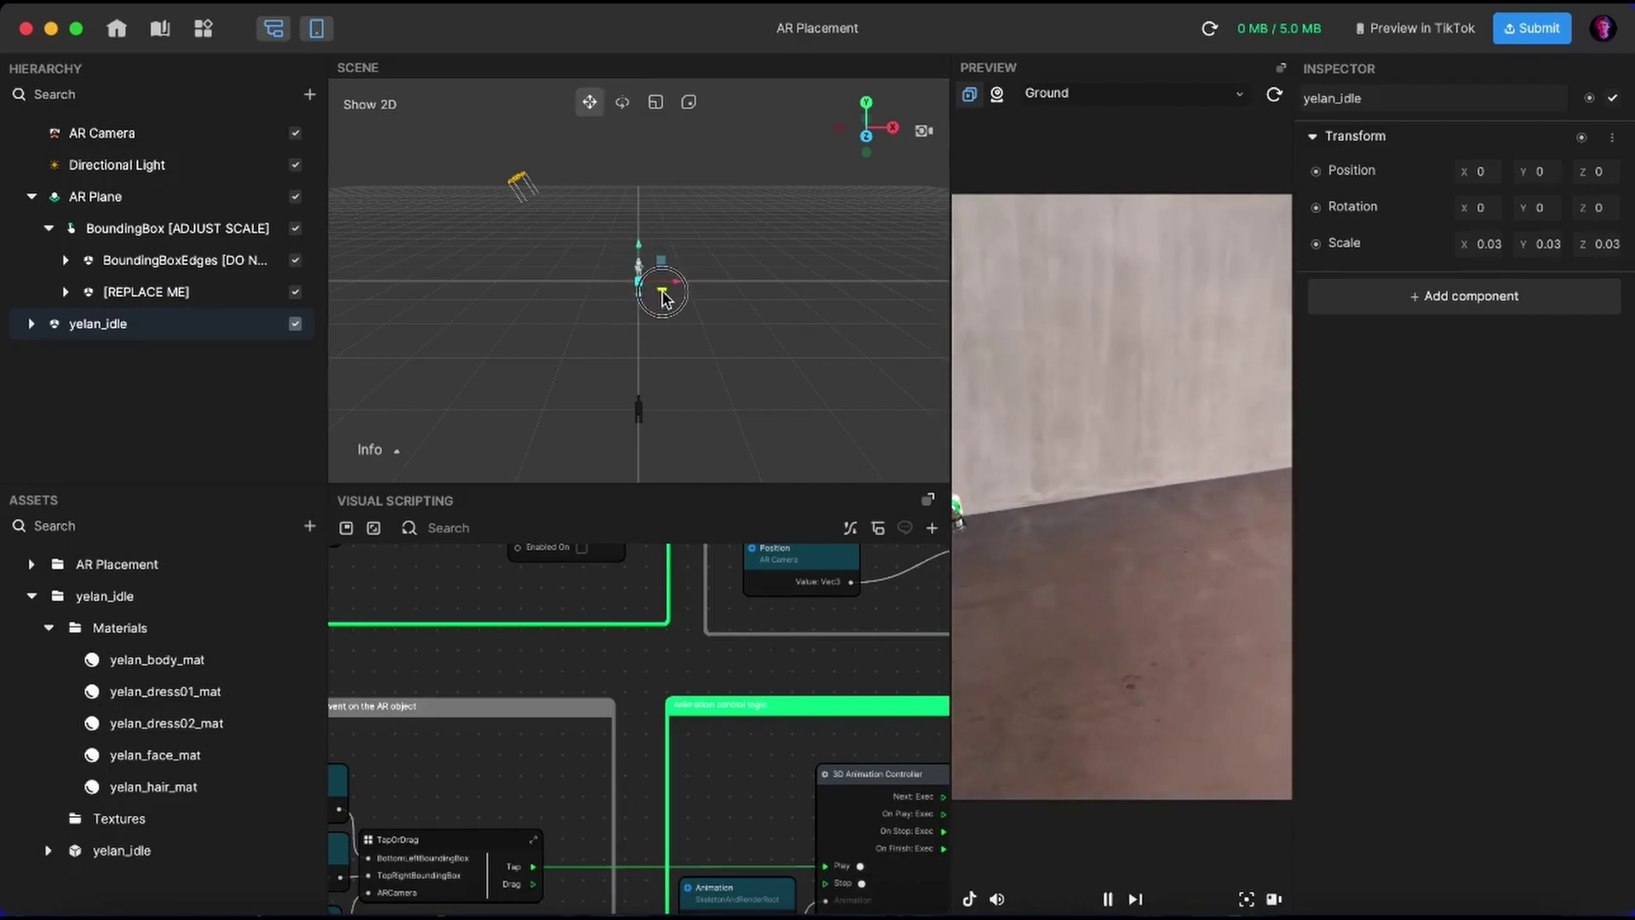
pyautogui.press('r')
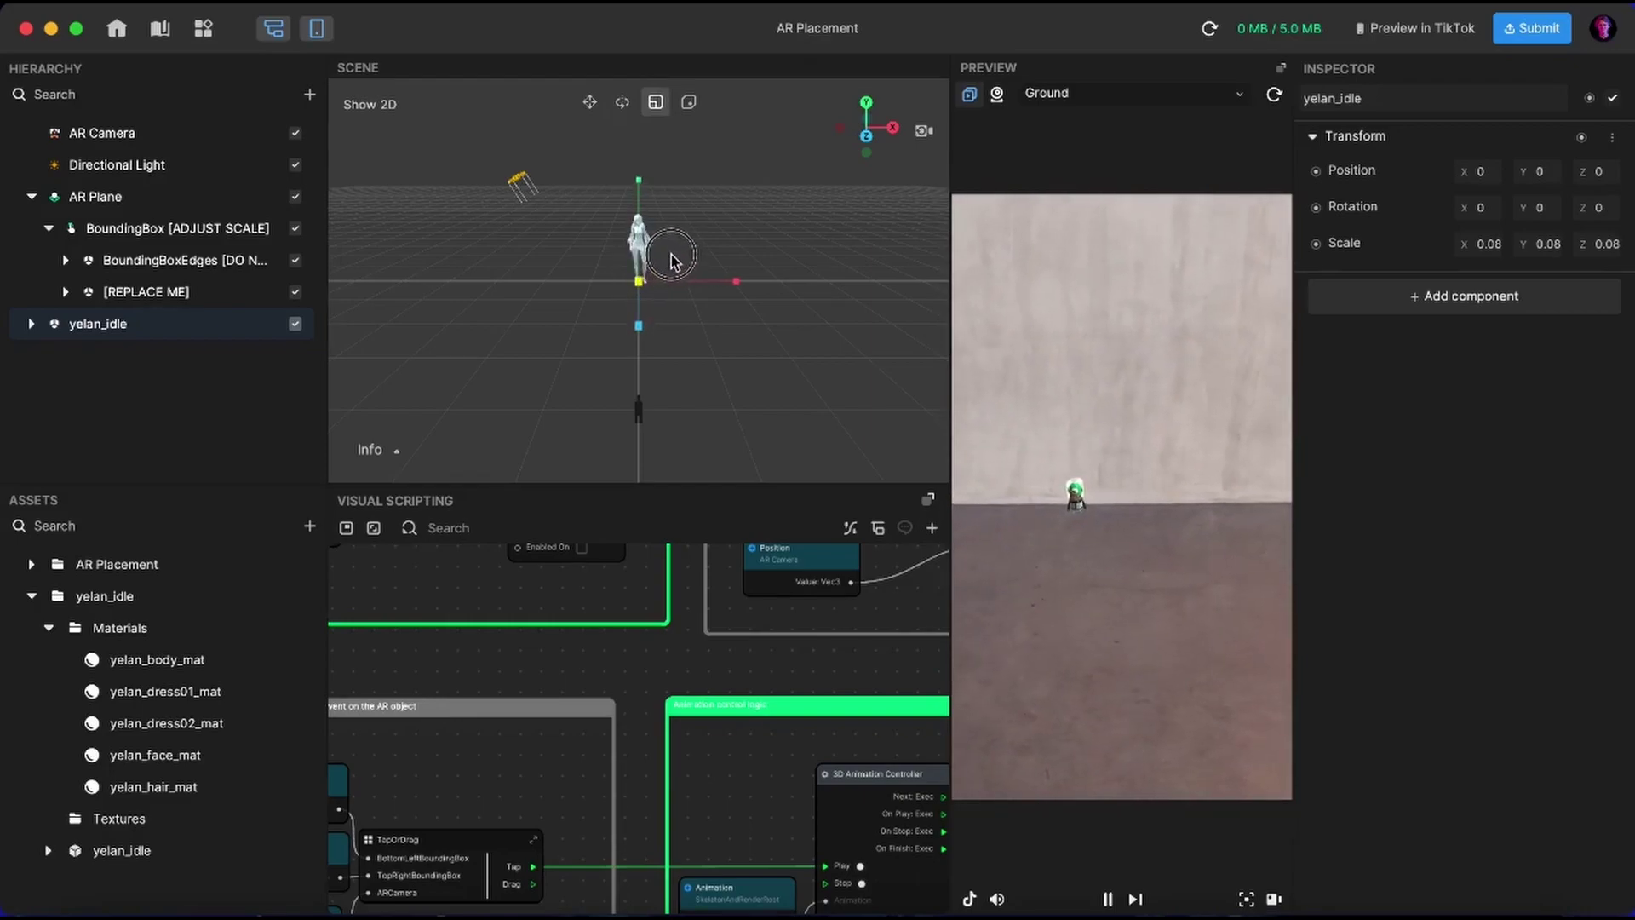
pyautogui.moveTo(671, 259); pyautogui.dragTo(168, 348)
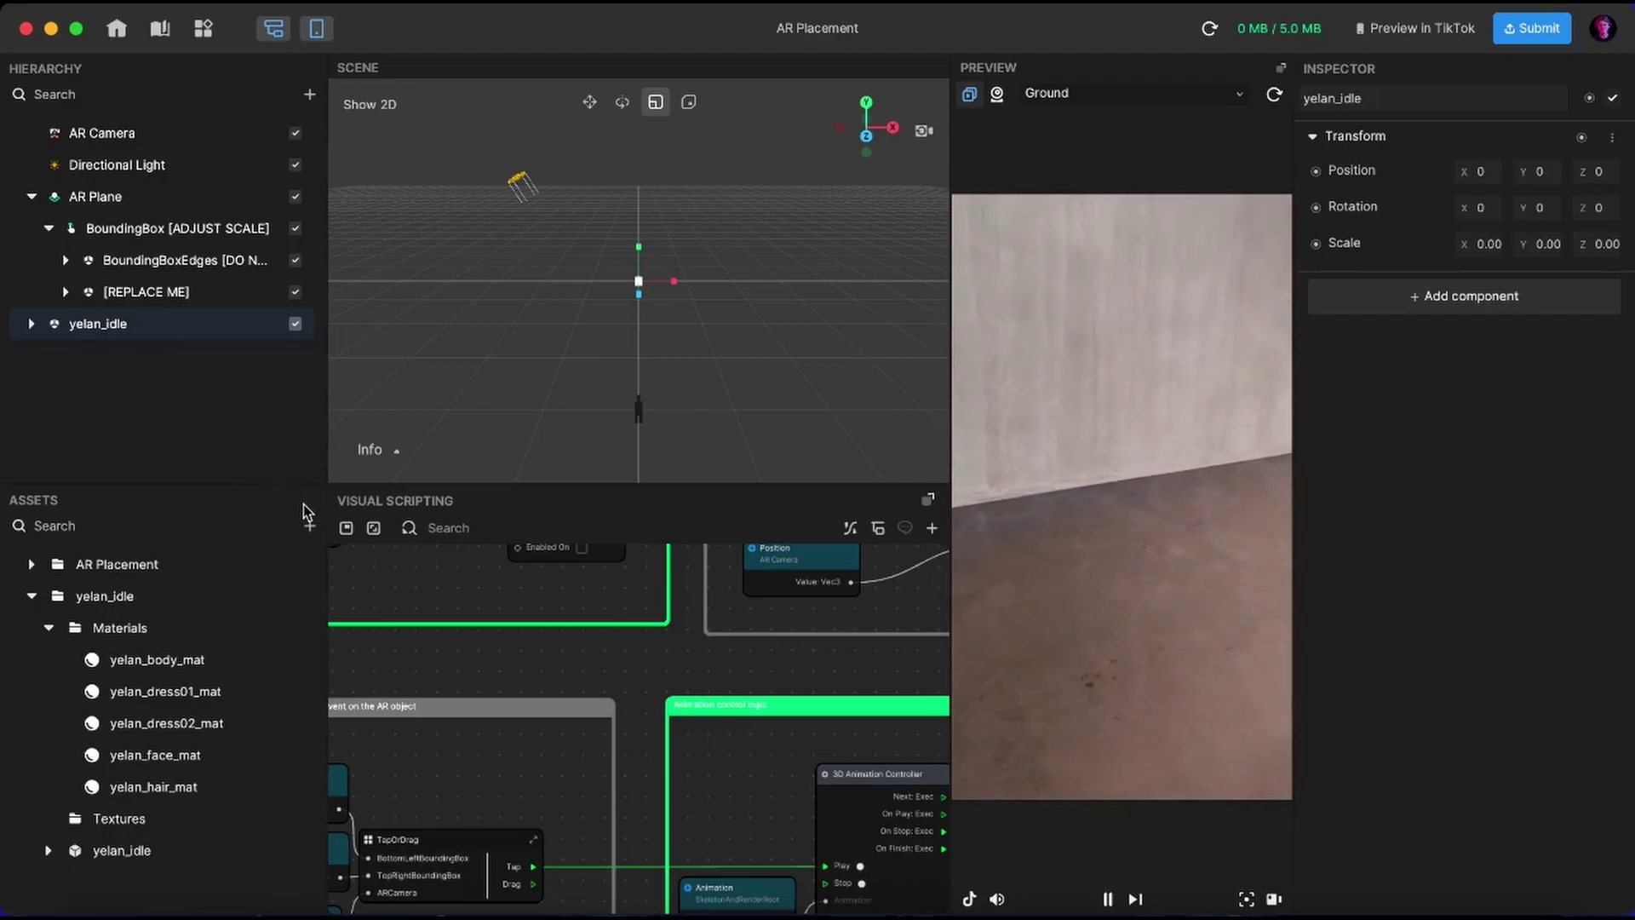
# Import Yelan_Body, Yelan_Face and Yelan_Hair PNGs from the Yelan_Textures folder.
pyautogui.click(309, 529)
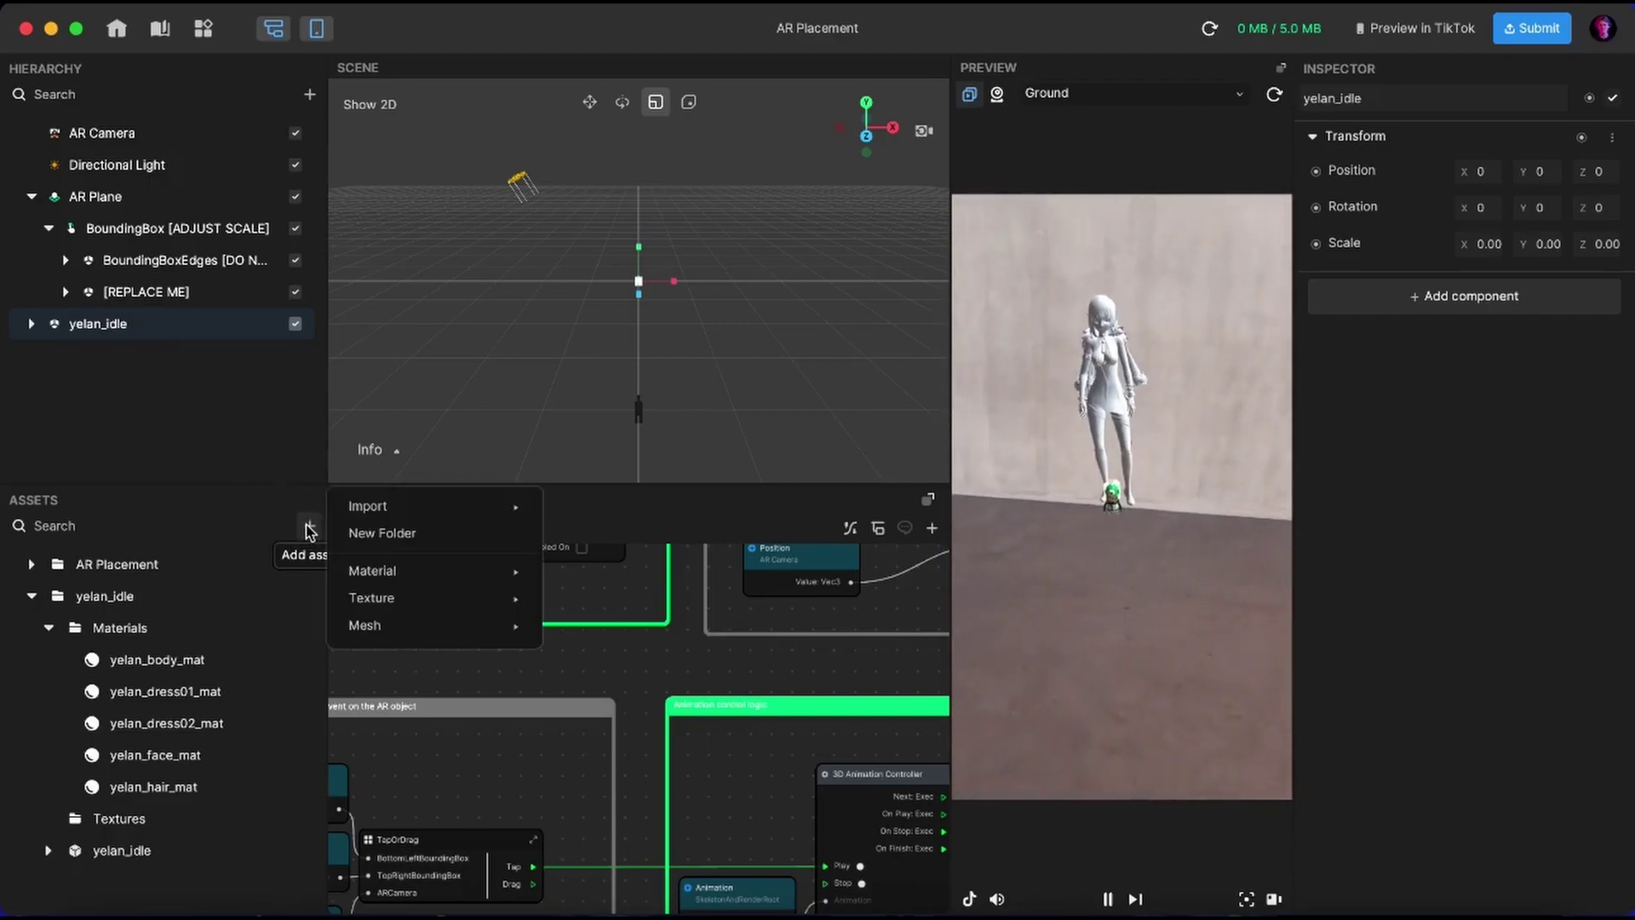
pyautogui.moveTo(401, 518)
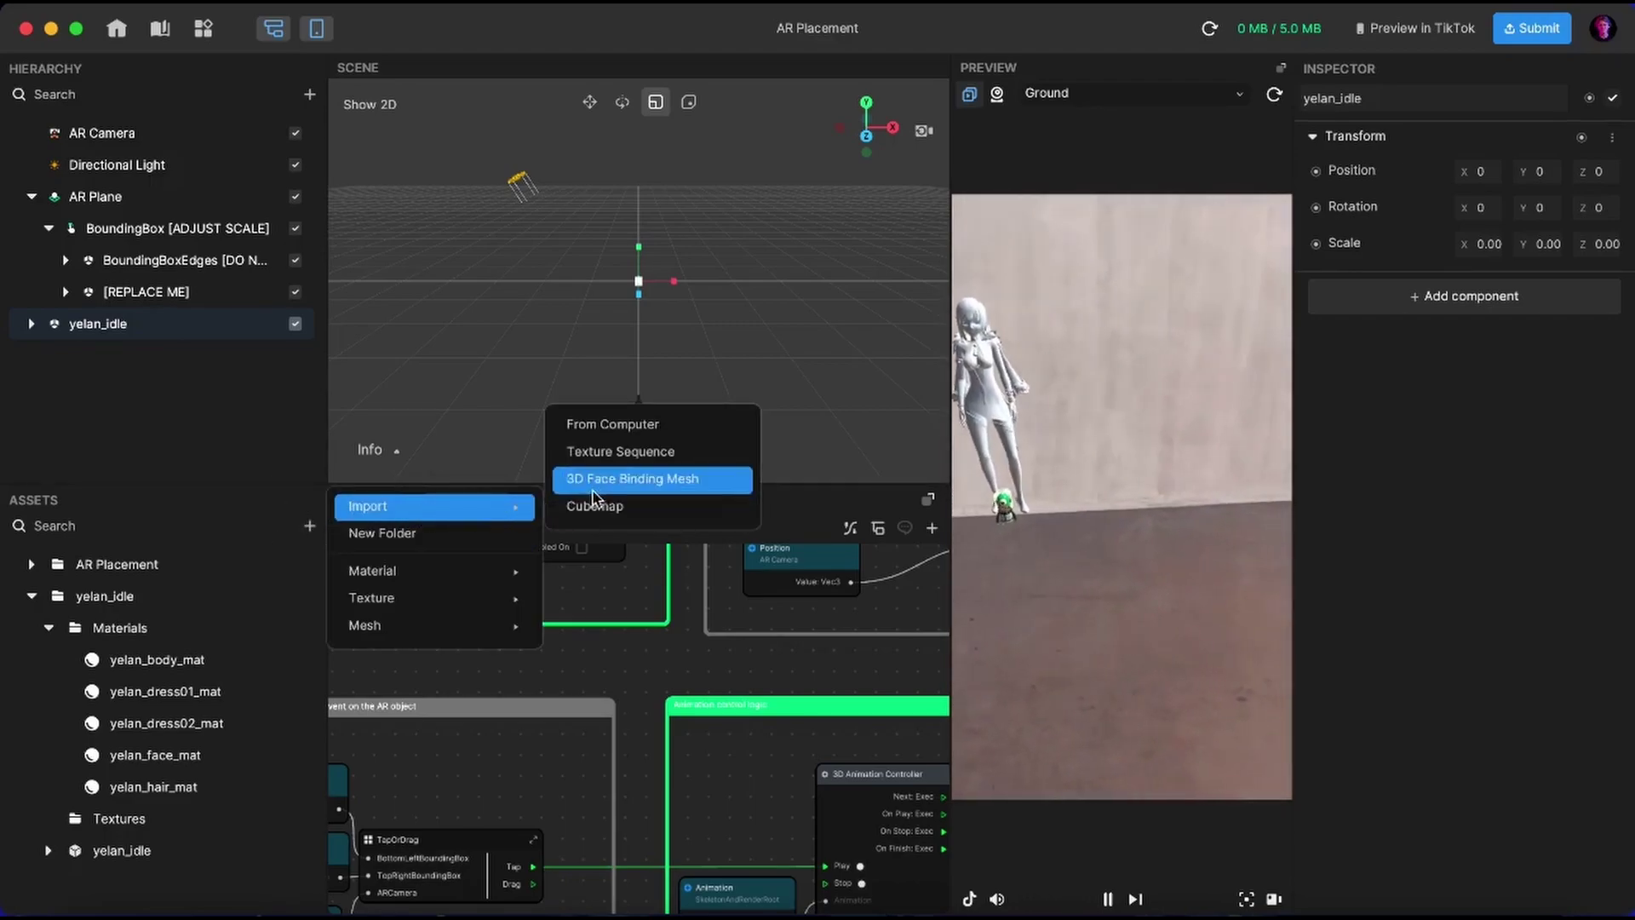
pyautogui.click(594, 426)
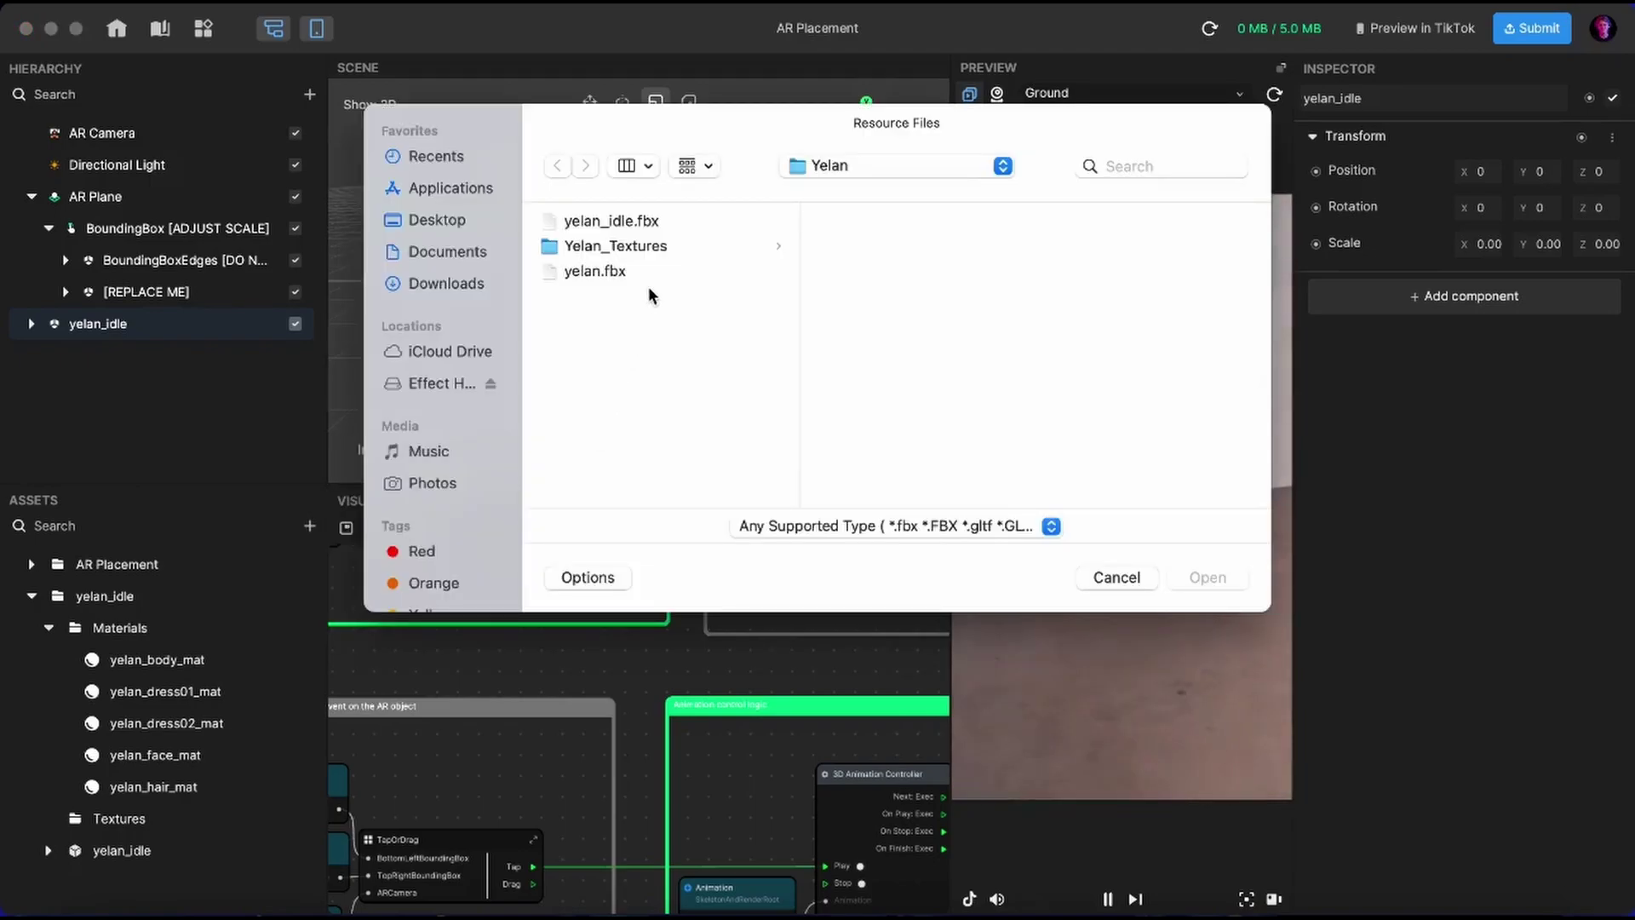
pyautogui.click(758, 246)
pyautogui.click(852, 223)
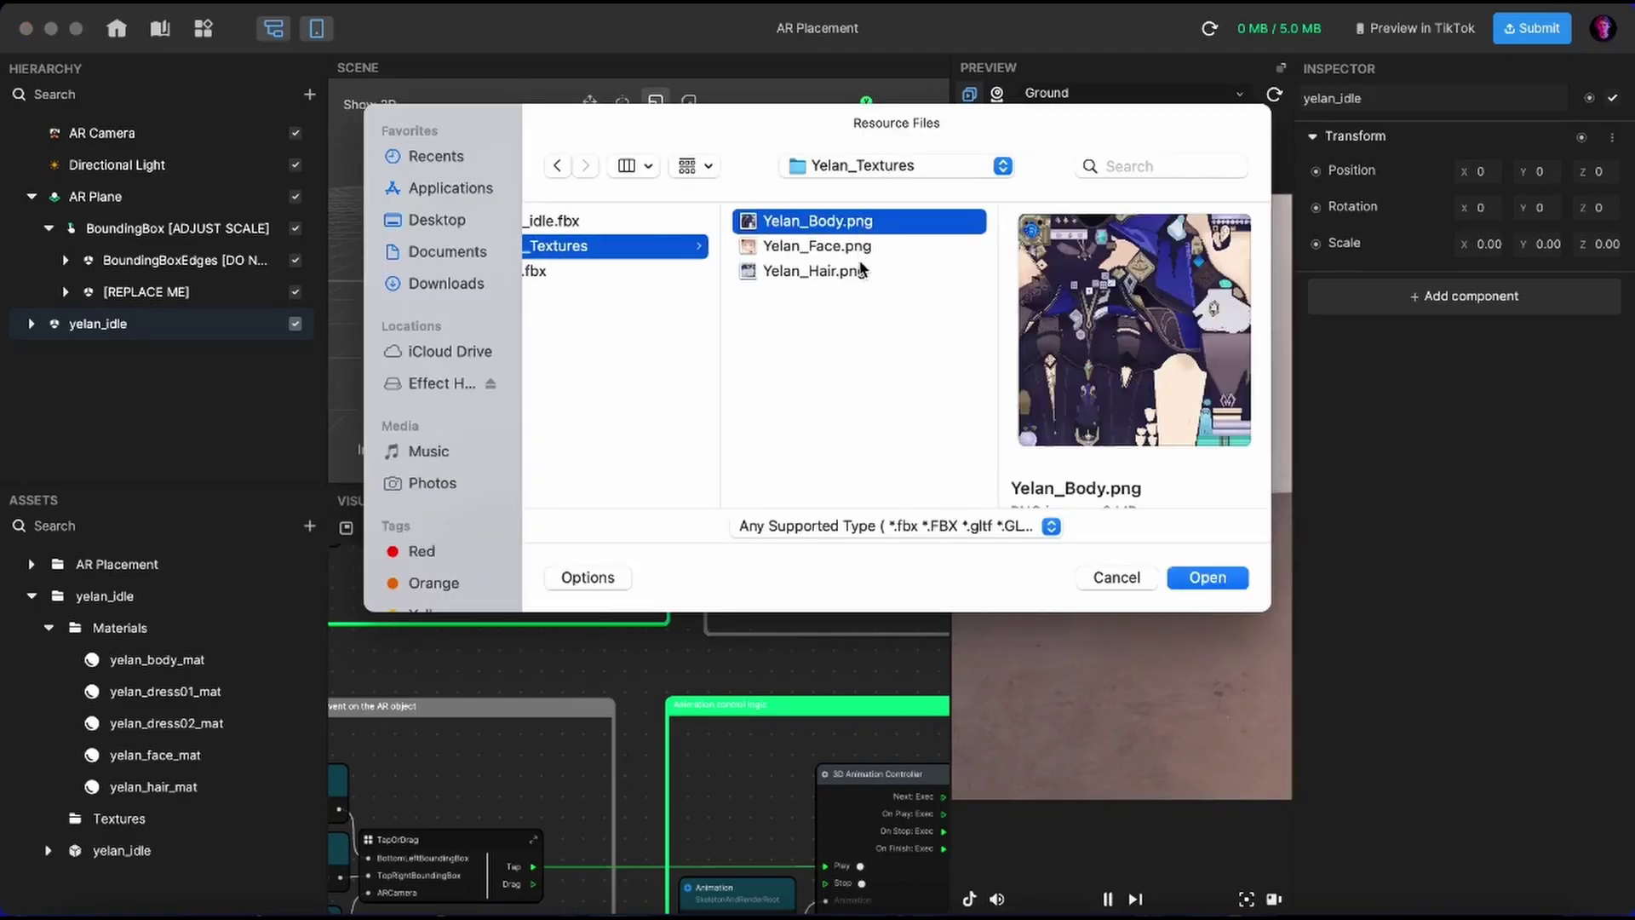
pyautogui.keyDown('shift'); pyautogui.click(856, 272); pyautogui.keyUp('shift')
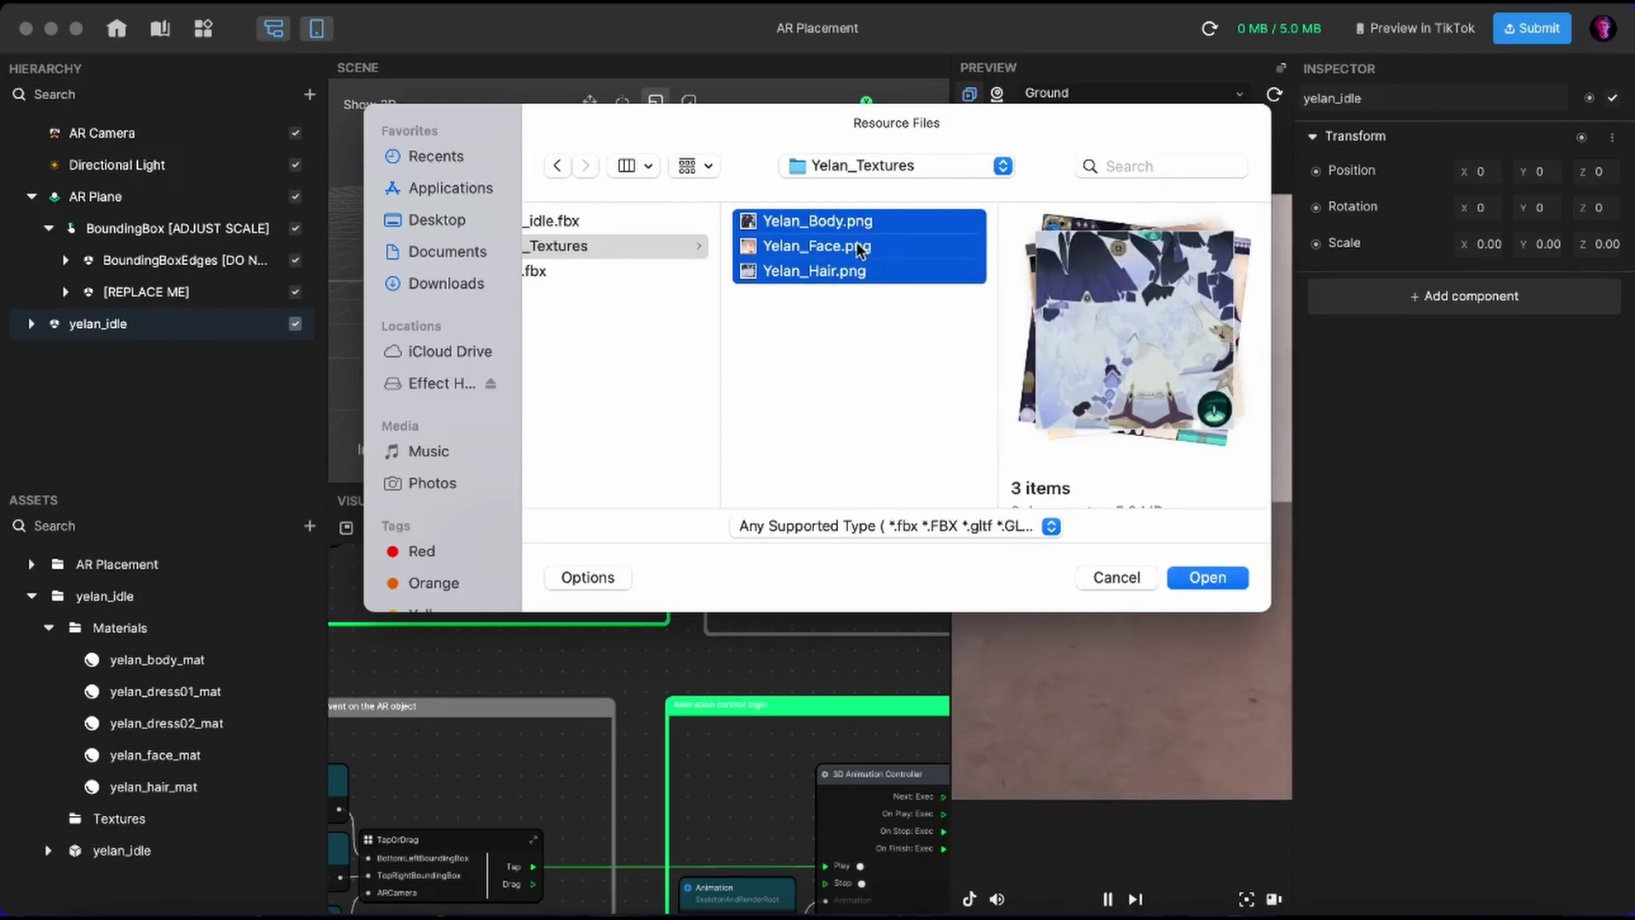
pyautogui.click(1184, 569)
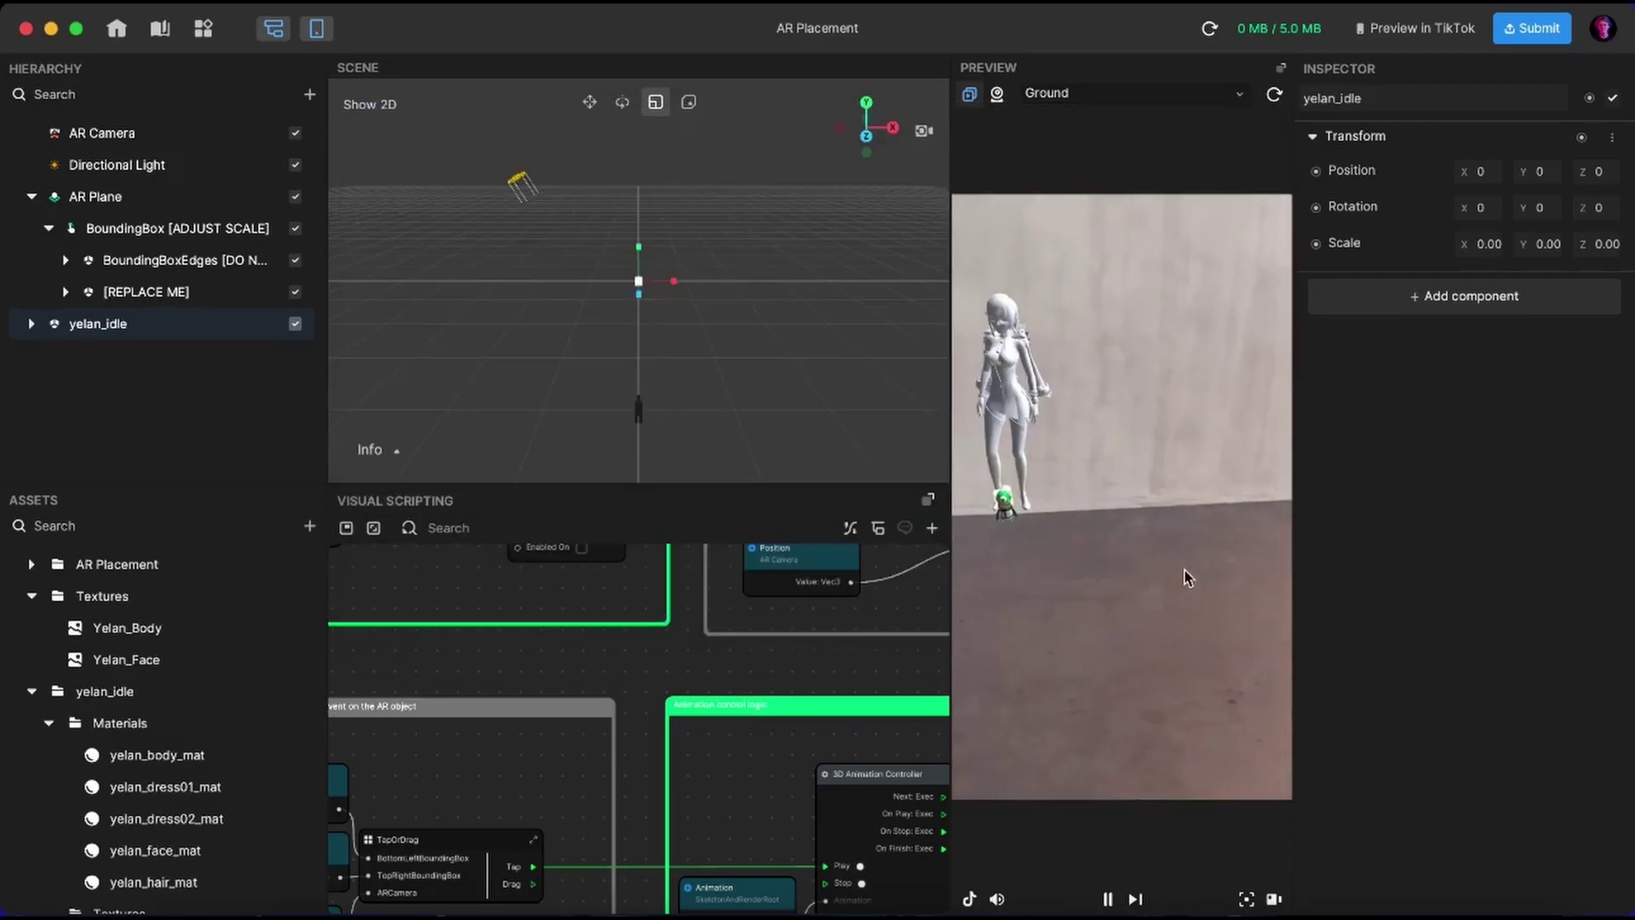
# Inspect the Yelan_Body, Yelan_Face and Yelan_Hair textures, ending on Yelan_Face's details.
pyautogui.click(181, 630)
pyautogui.click(173, 659)
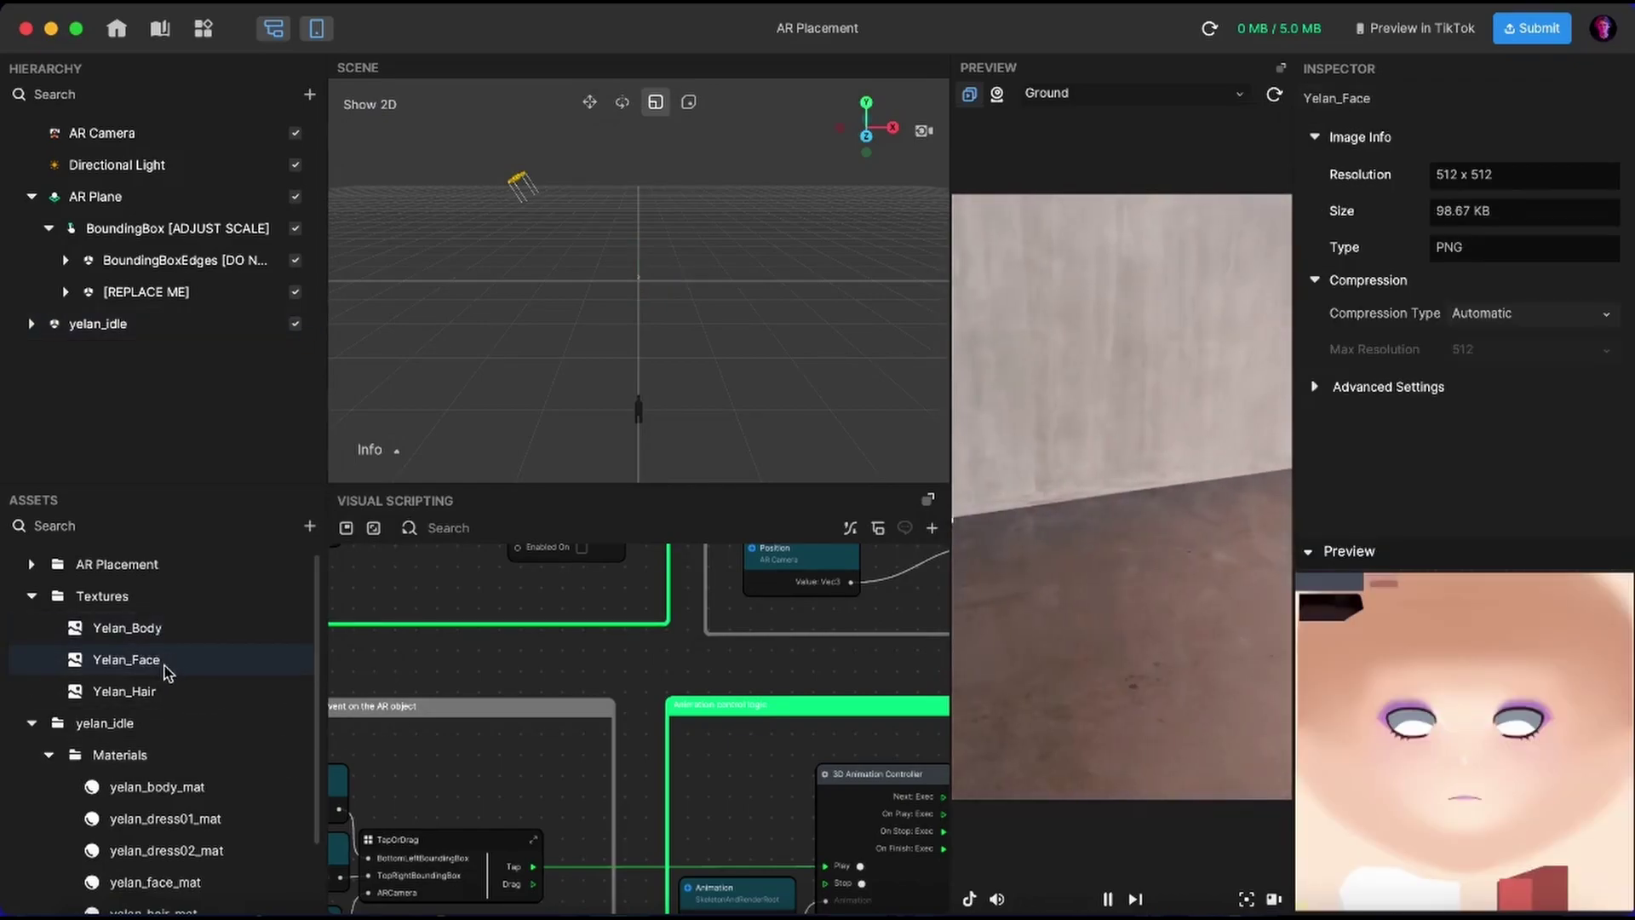
pyautogui.click(156, 688)
pyautogui.click(145, 634)
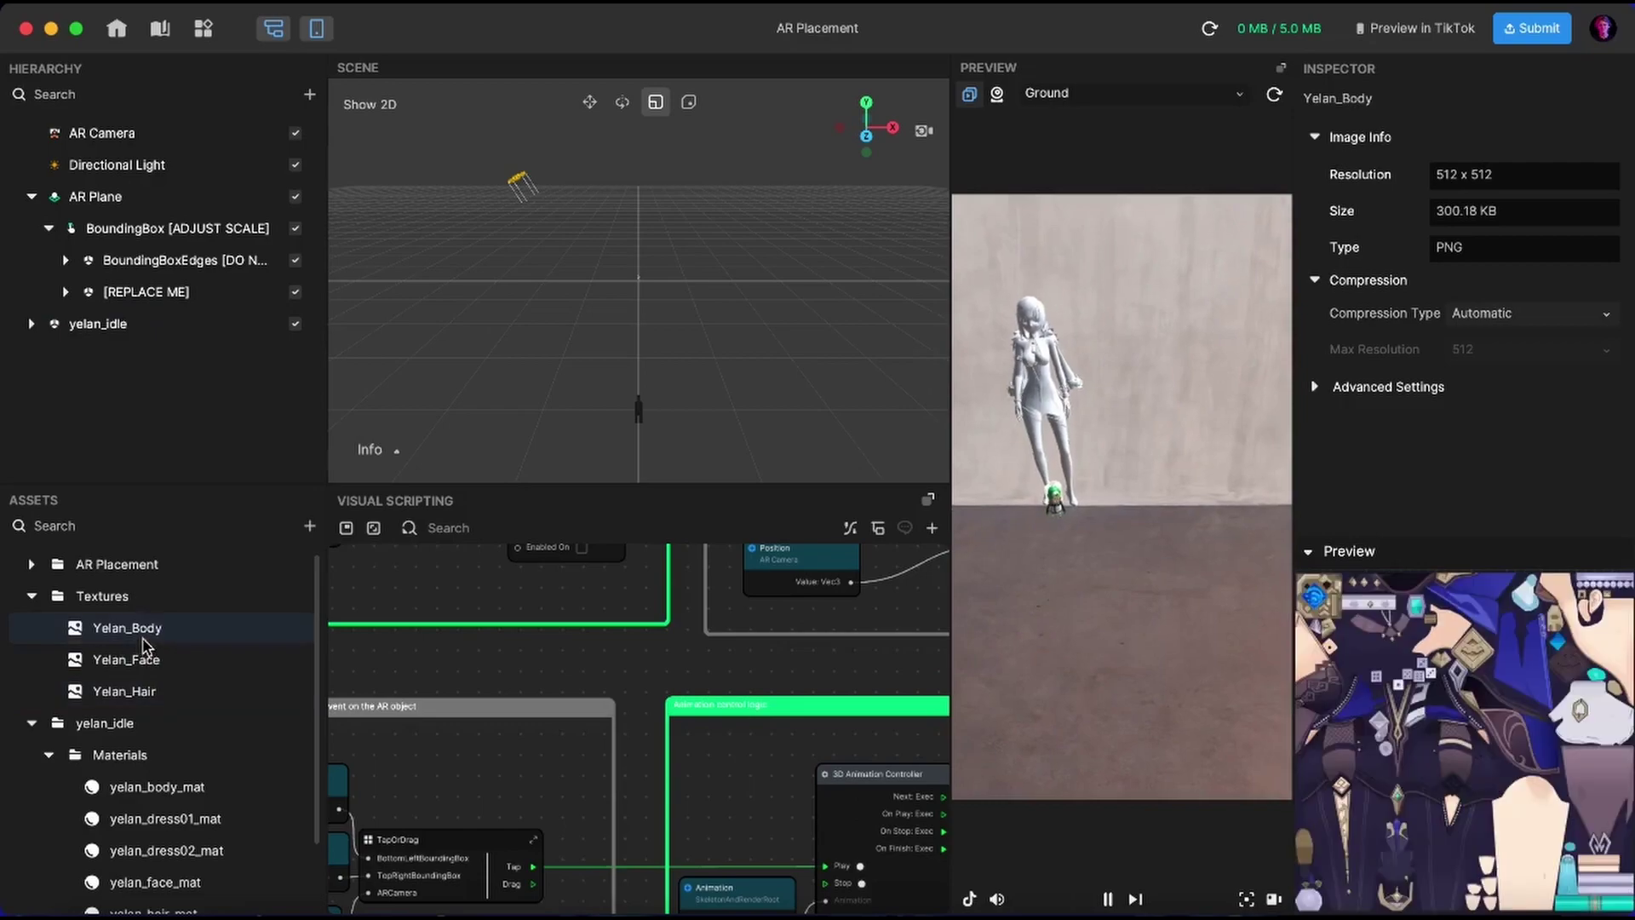
pyautogui.click(136, 657)
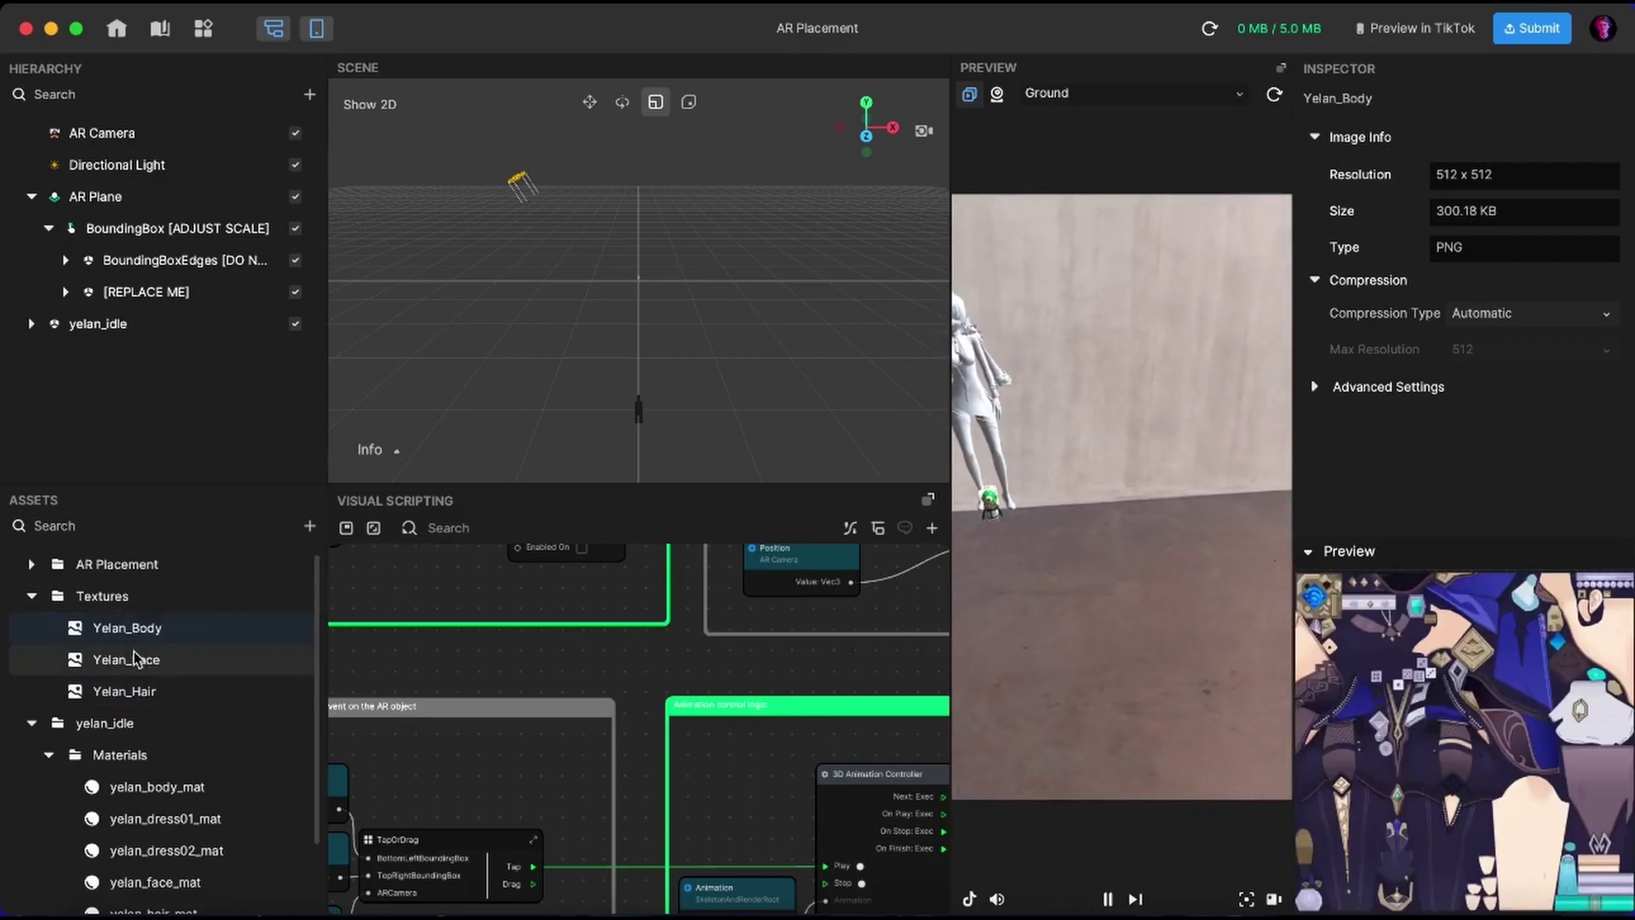
pyautogui.scroll(-2, 134, 658)
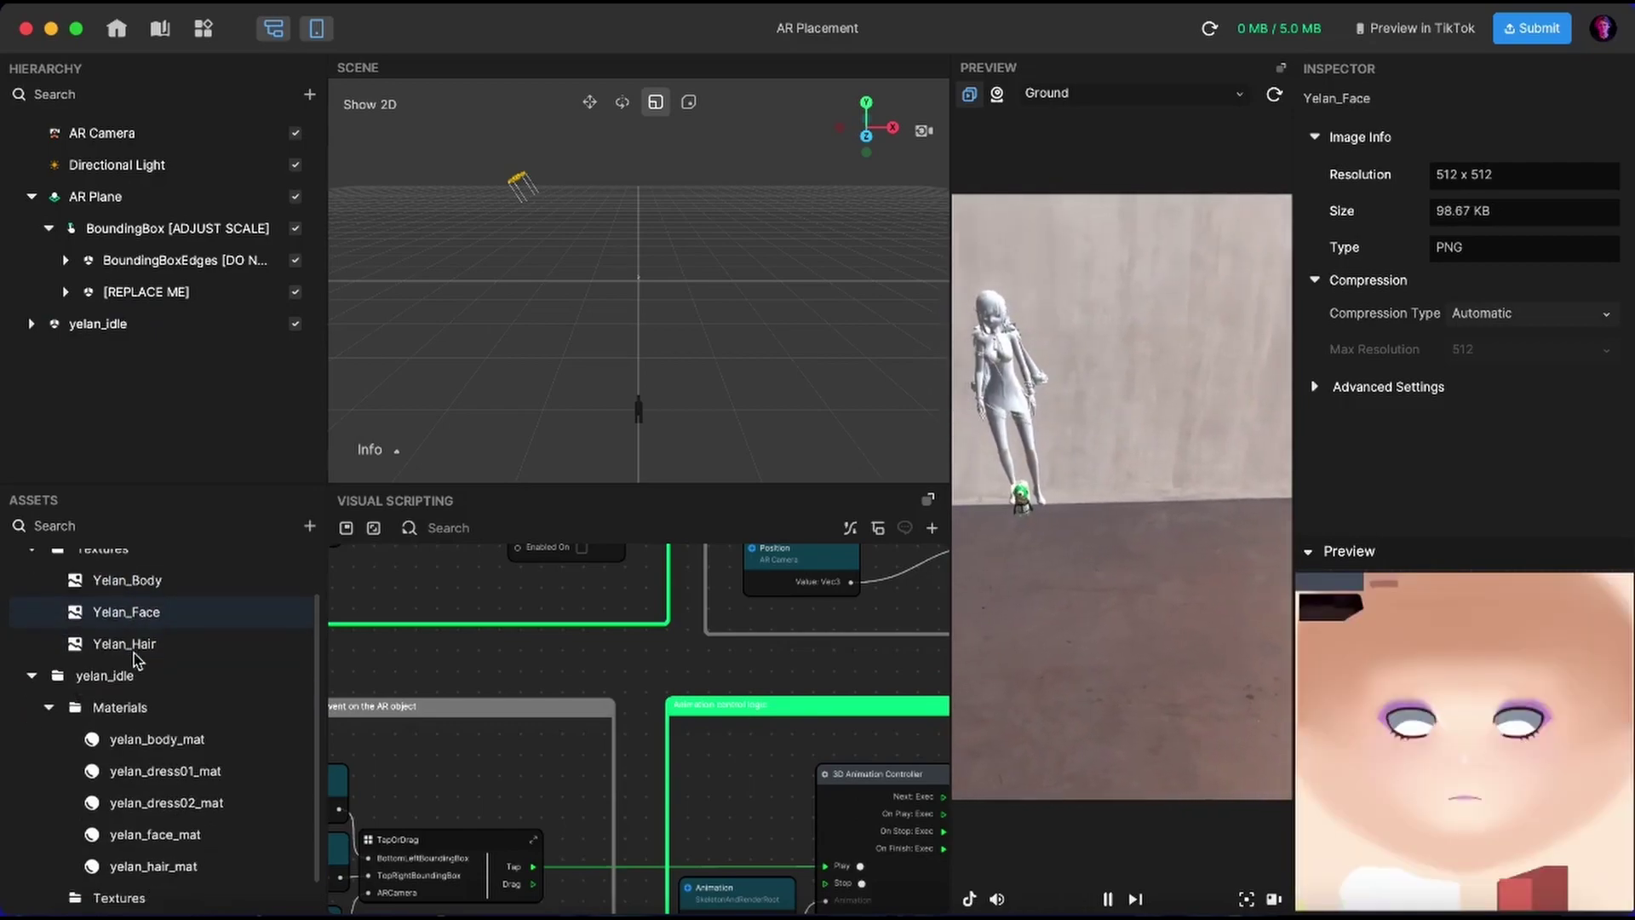
# Turn on Texture for yelan_body_mat and assign it the Yelan_Body texture.
pyautogui.click(166, 747)
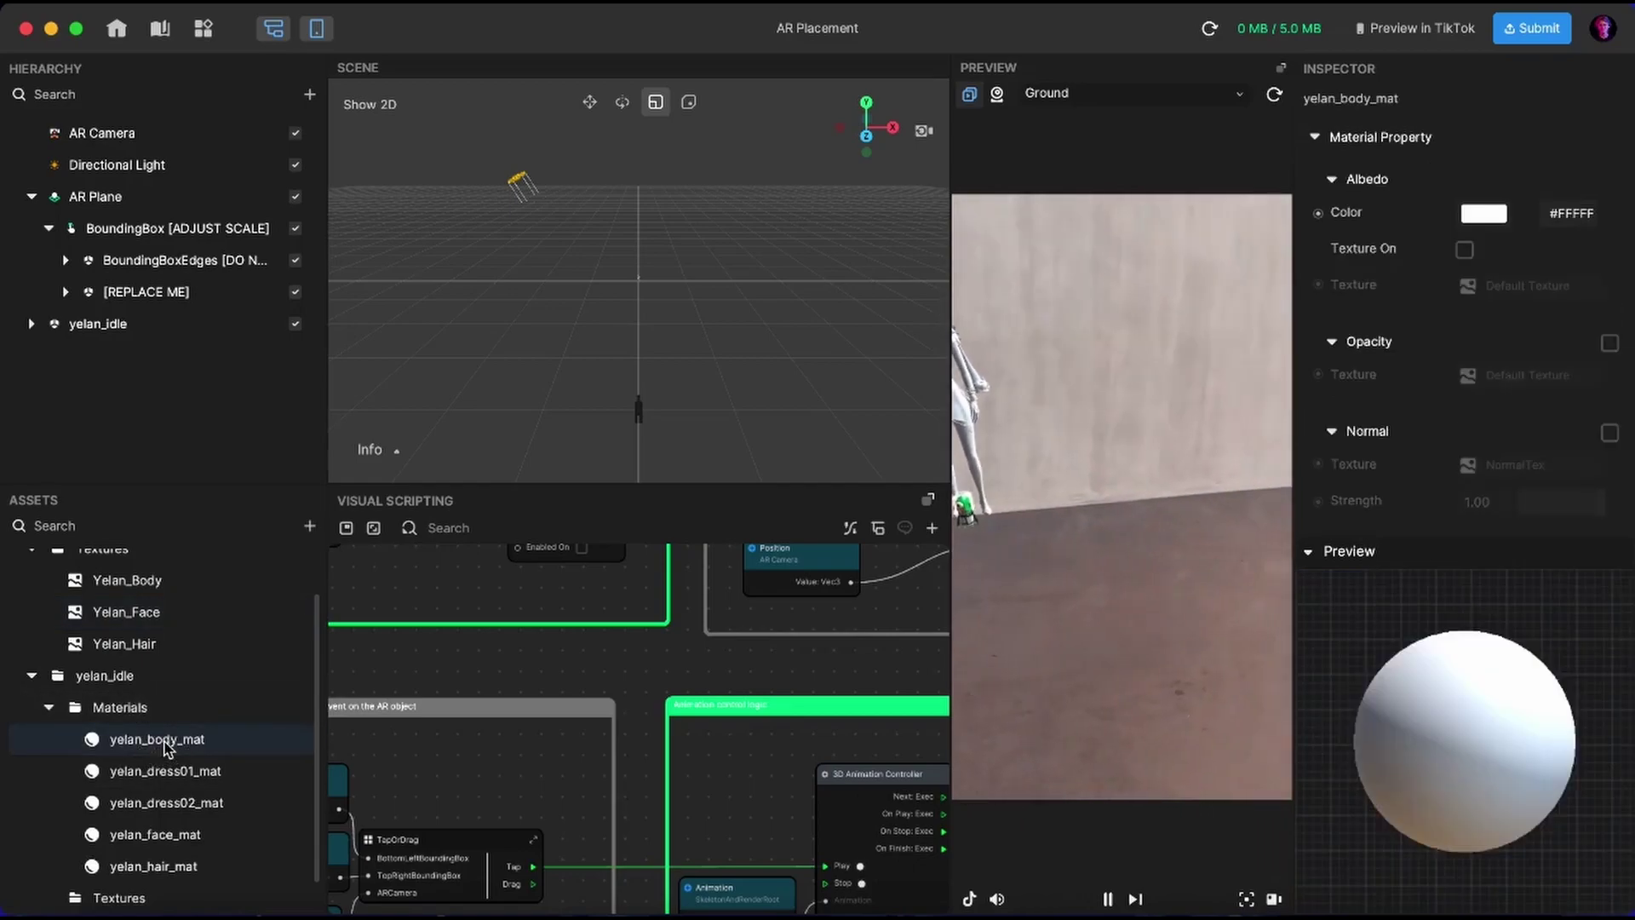
pyautogui.click(1465, 250)
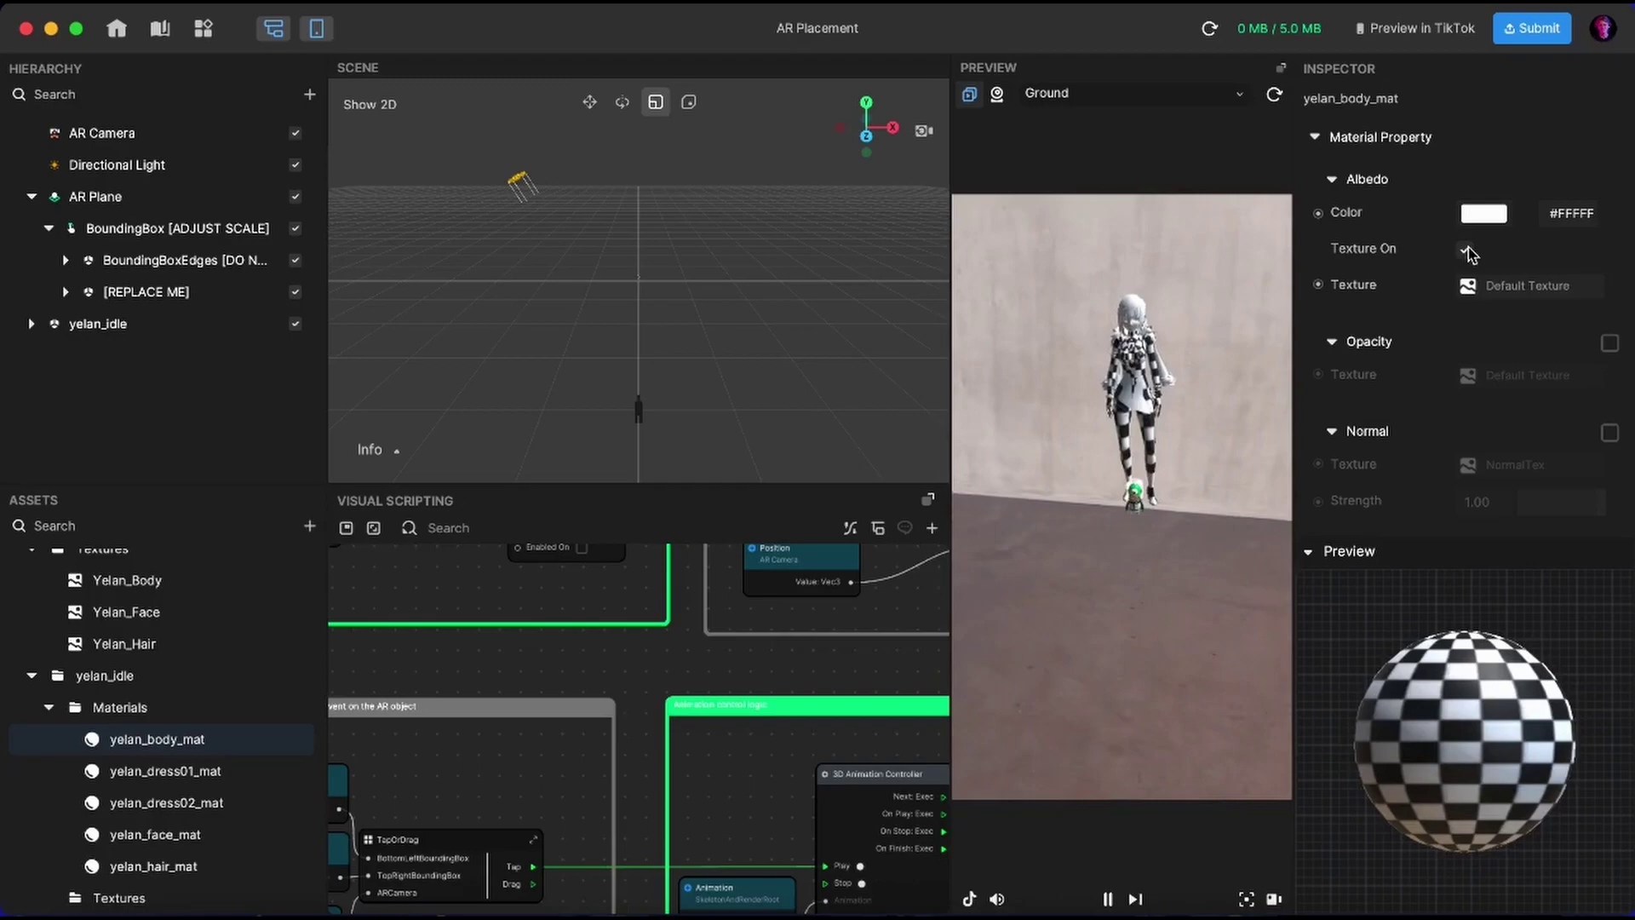
pyautogui.click(1513, 289)
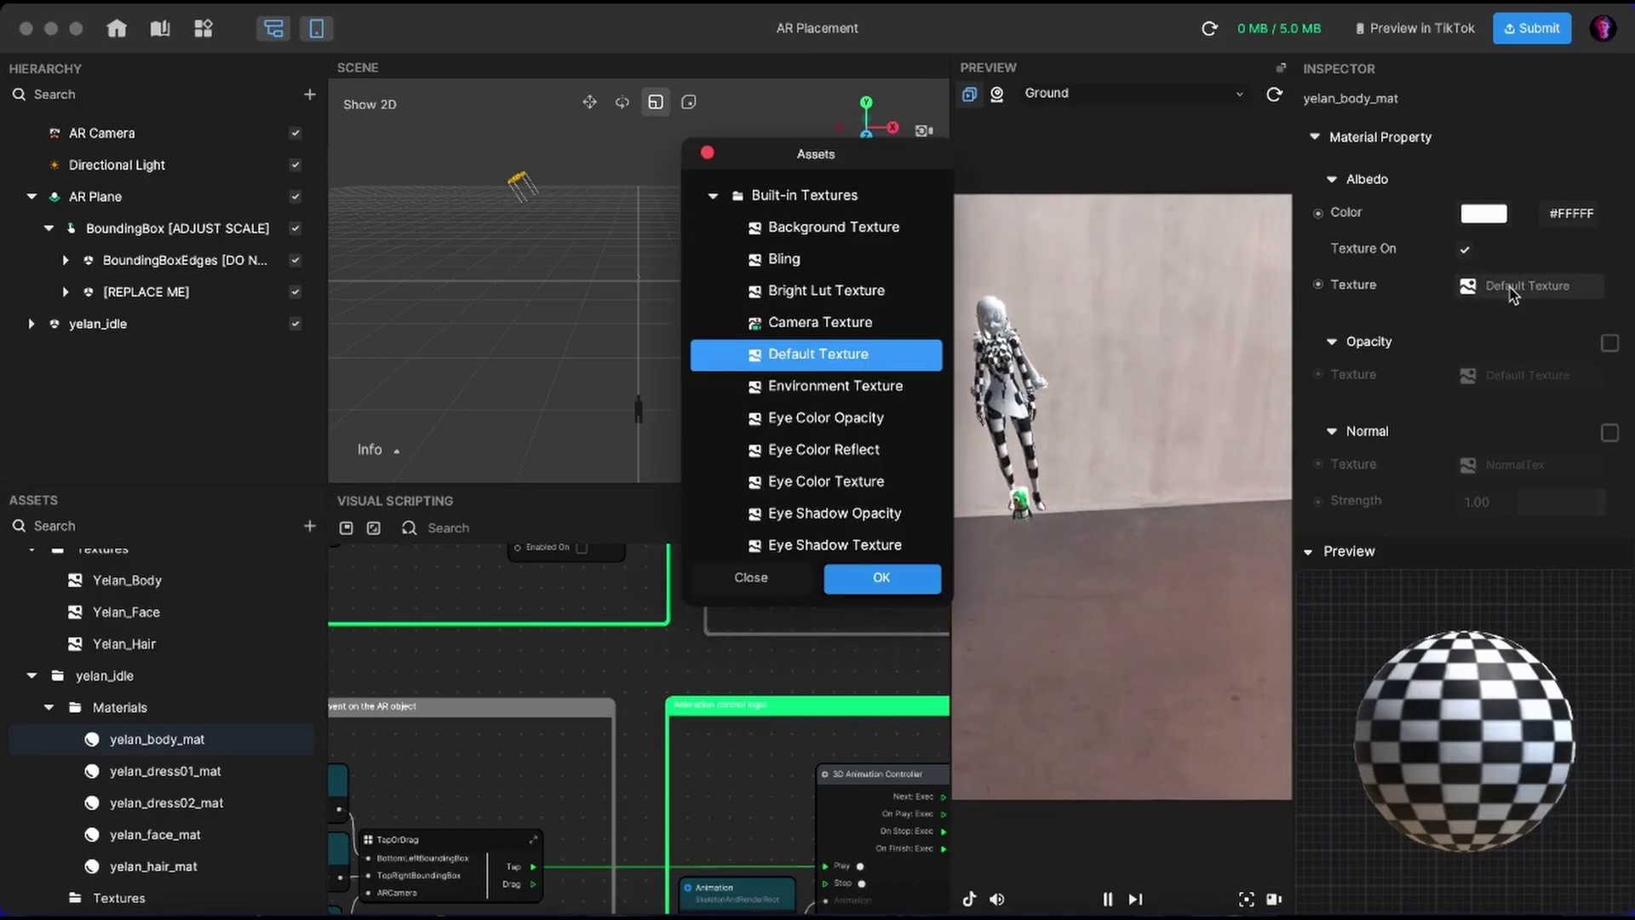
pyautogui.scroll(-5, 852, 426)
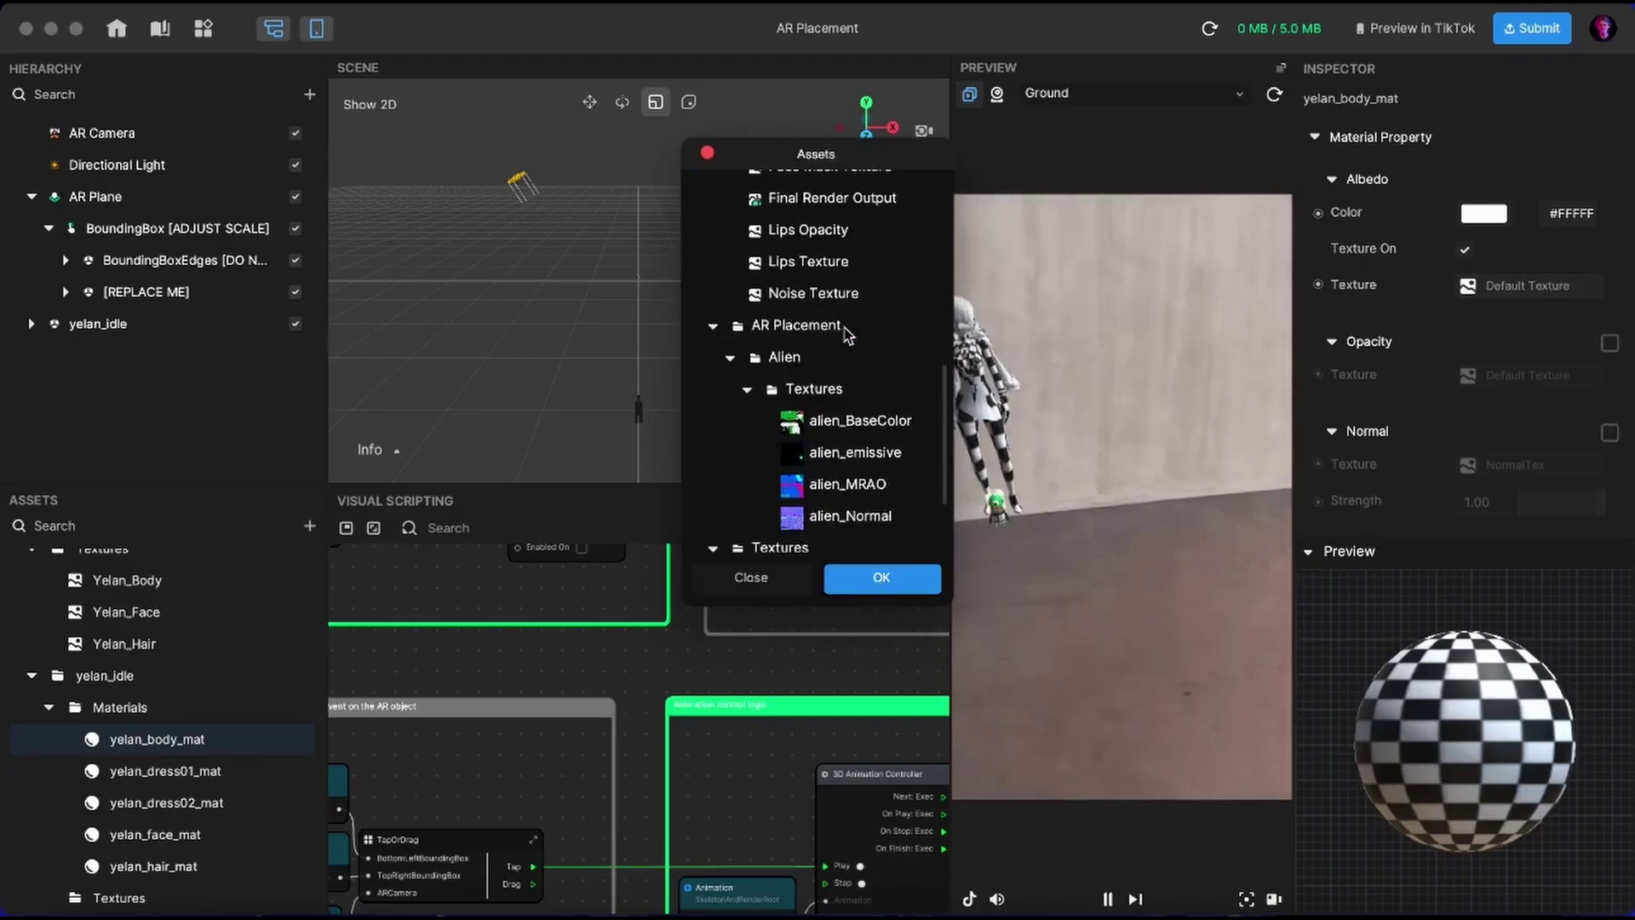
pyautogui.scroll(-3, 855, 477)
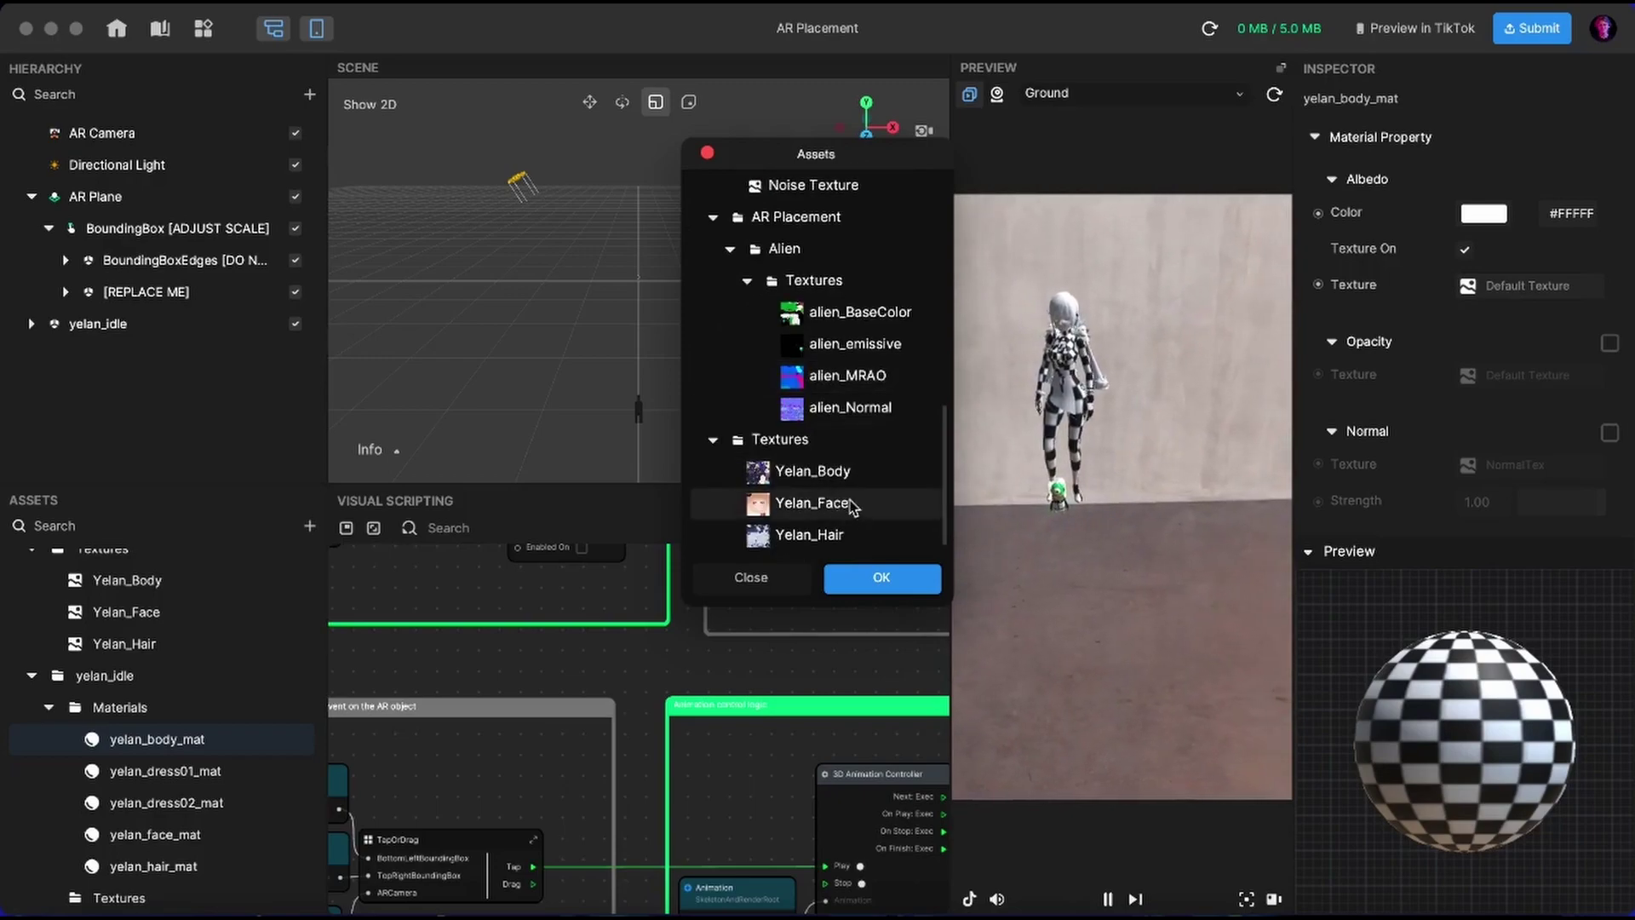
pyautogui.click(857, 482)
pyautogui.click(882, 579)
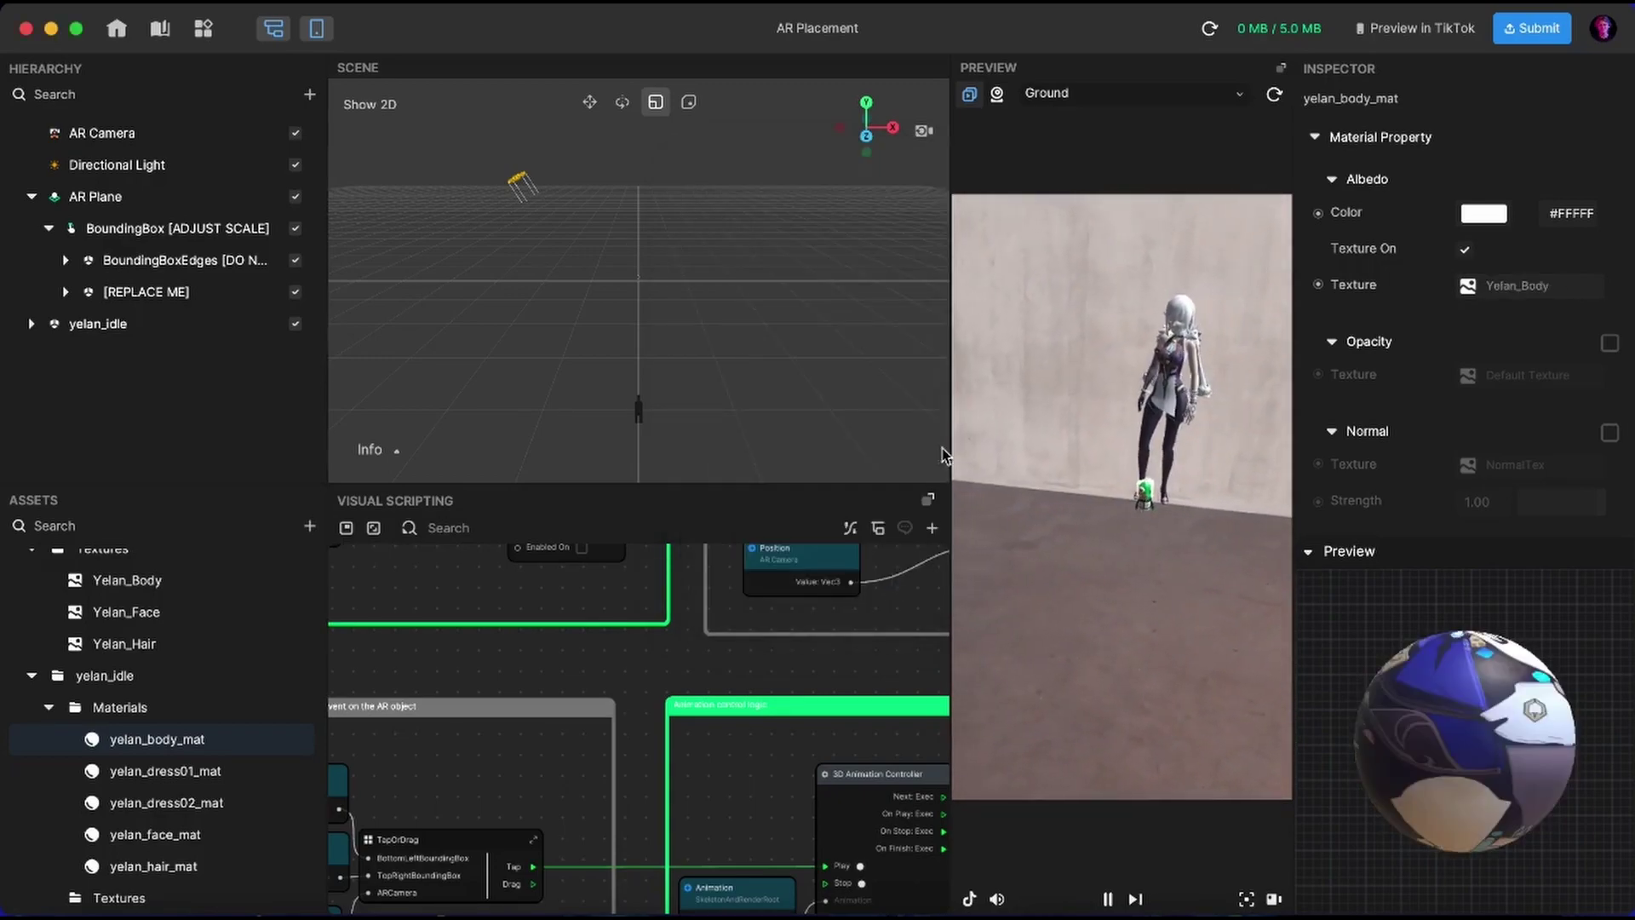
# Turn on Texture for yelan_face_mat and assign it the Yelan_Face texture.
pyautogui.click(205, 843)
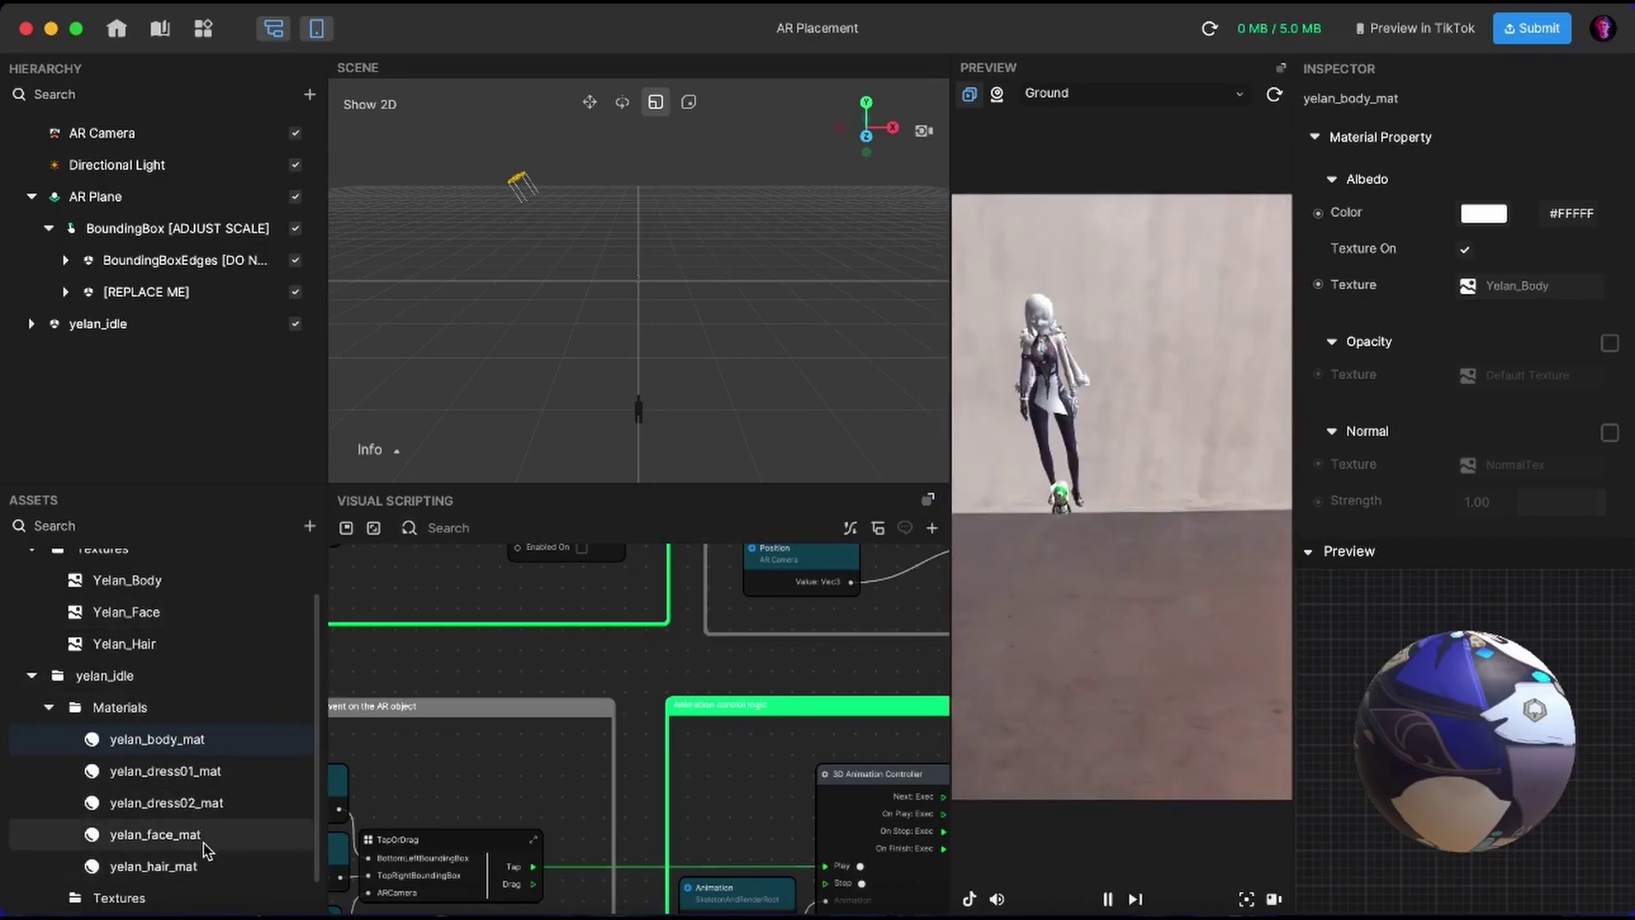
pyautogui.click(1464, 250)
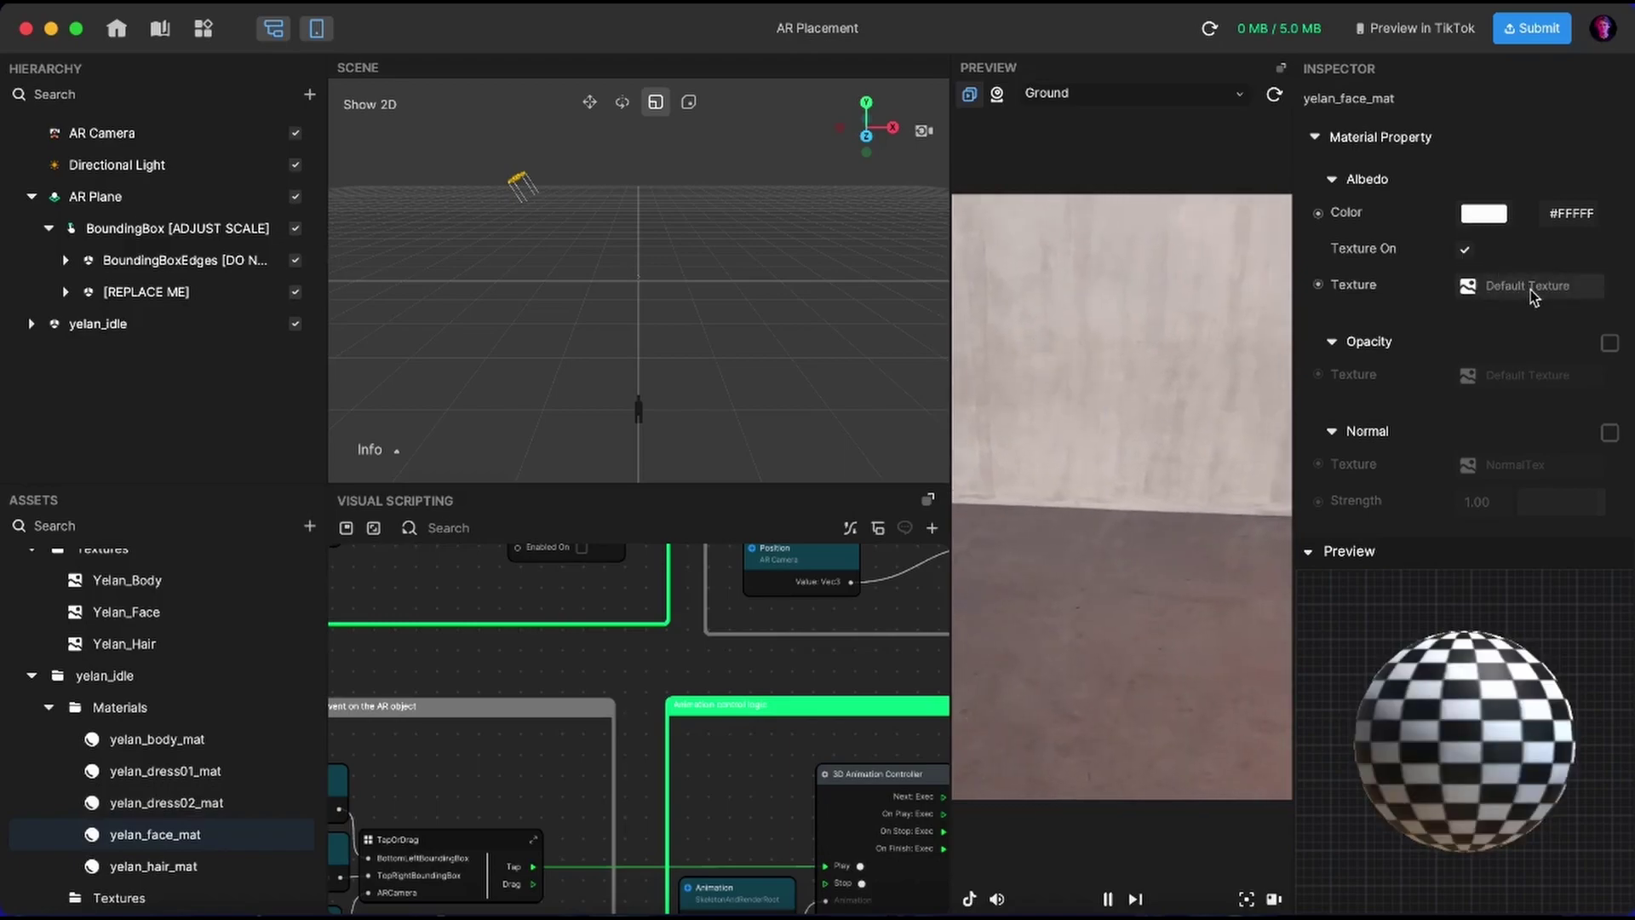
pyautogui.click(1529, 285)
pyautogui.scroll(-10, 933, 489)
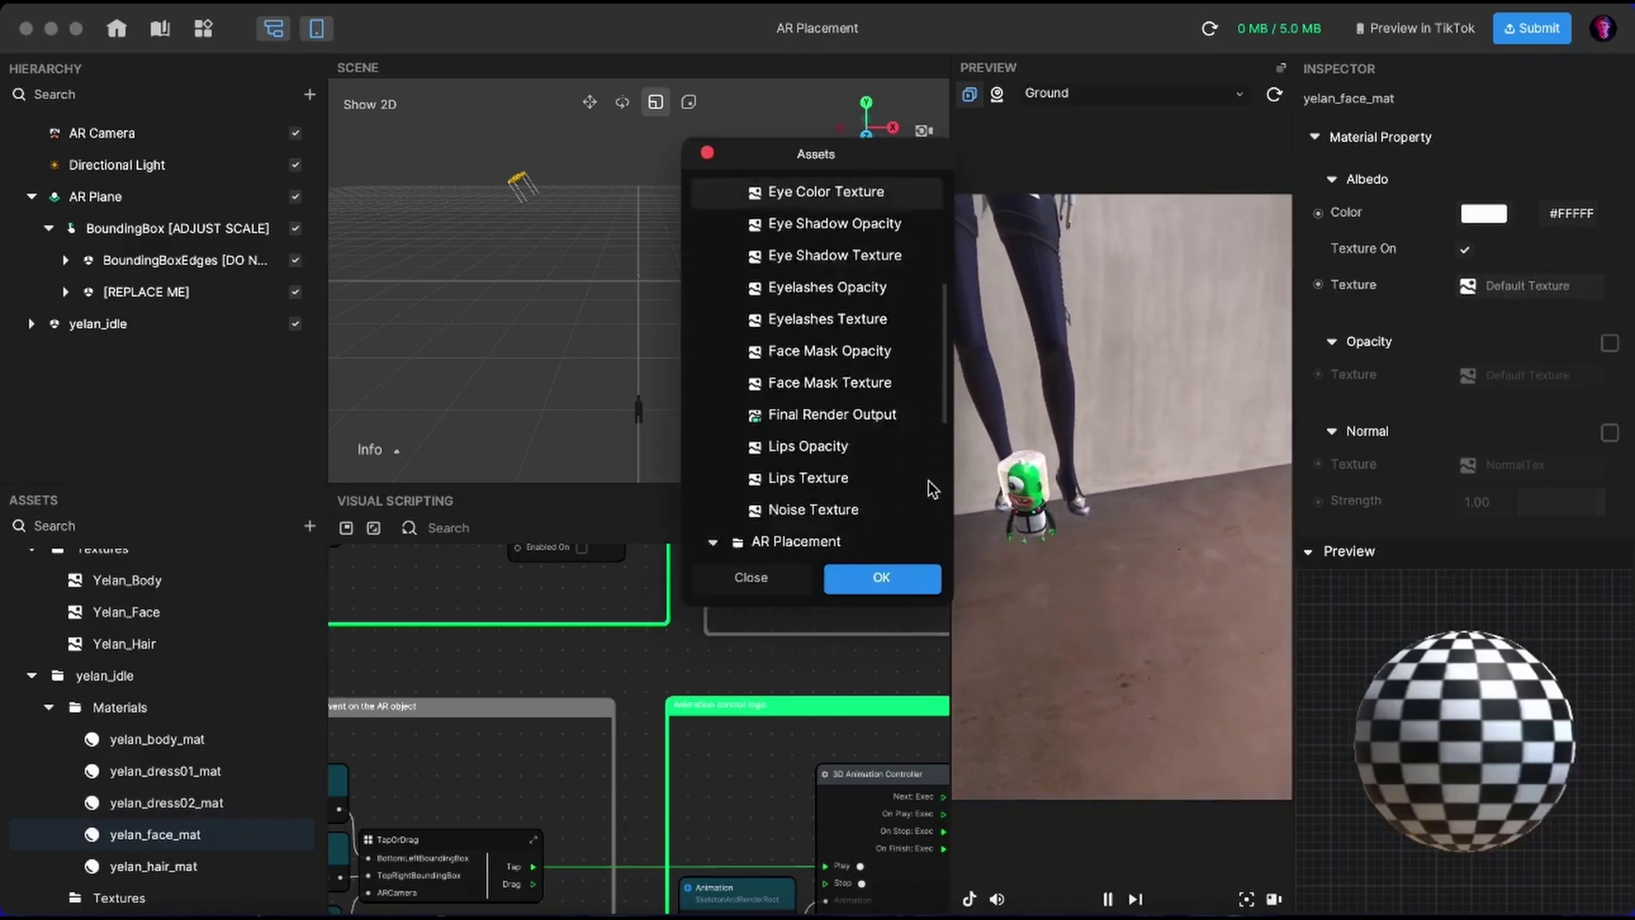
pyautogui.click(843, 502)
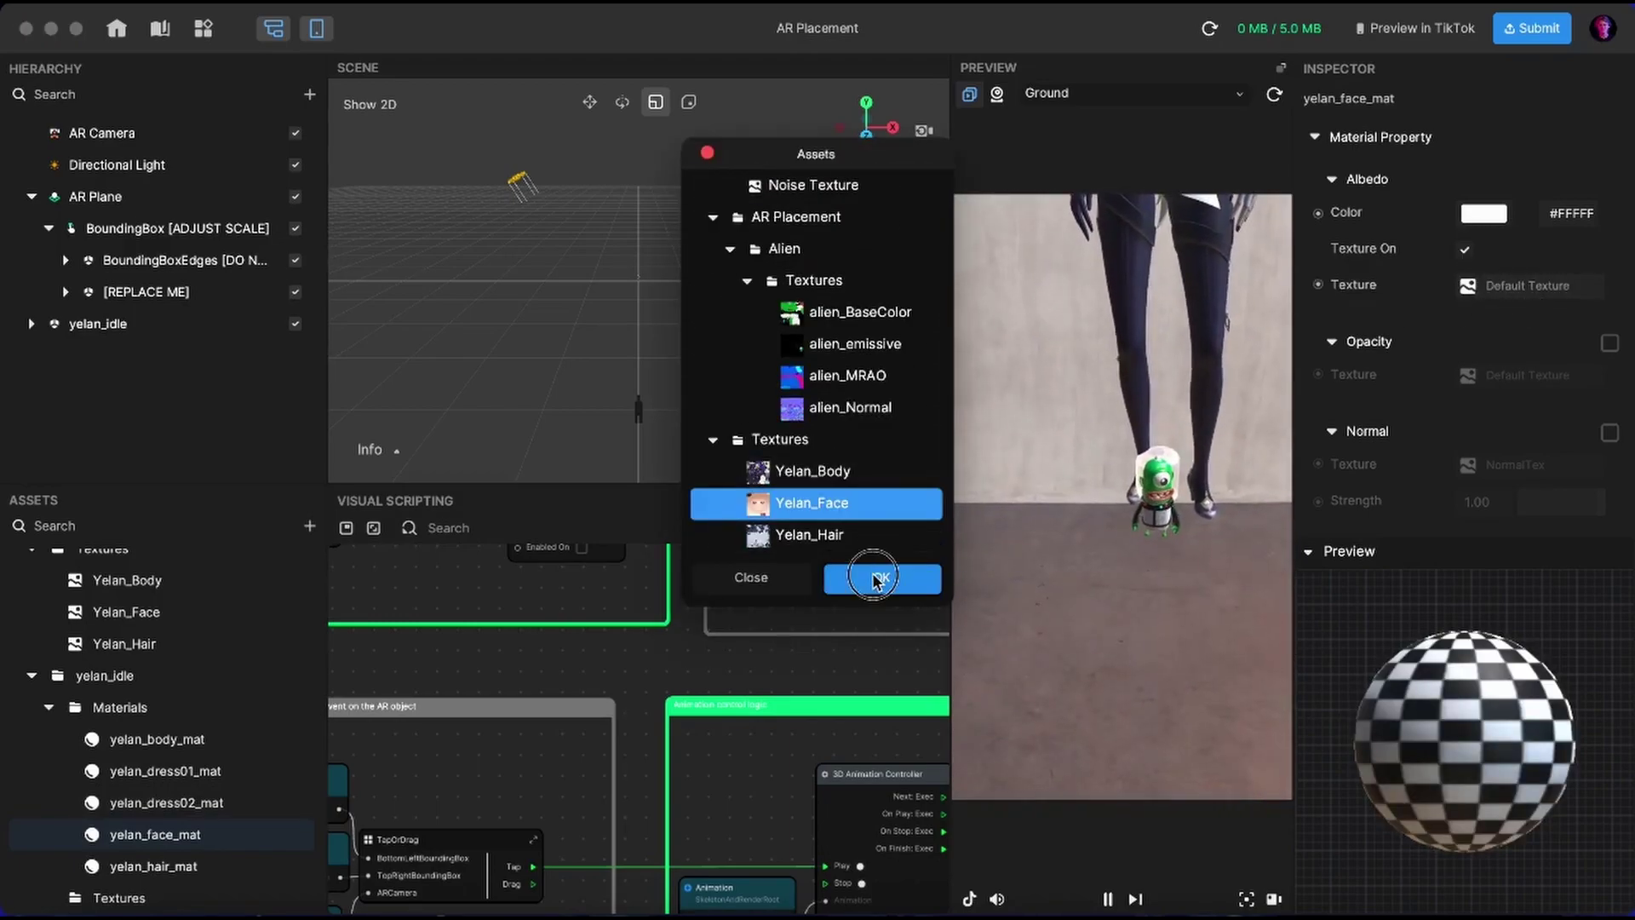
pyautogui.click(877, 577)
# Turn on Texture for yelan_hair_mat and assign it the Yelan_Hair texture.
pyautogui.click(191, 862)
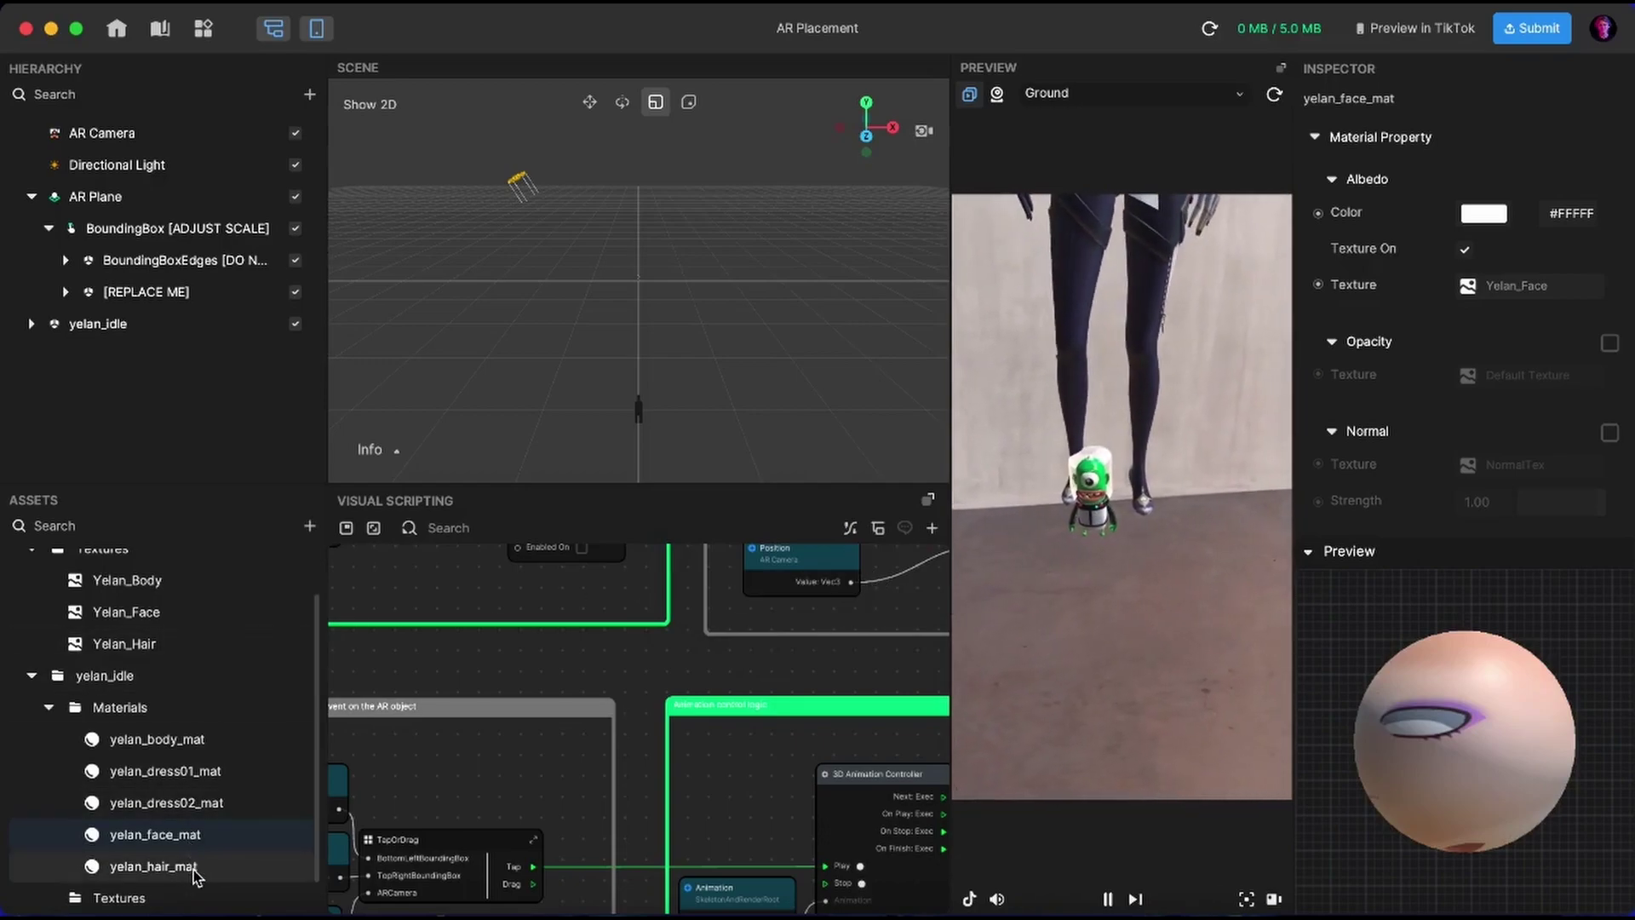
pyautogui.click(1465, 249)
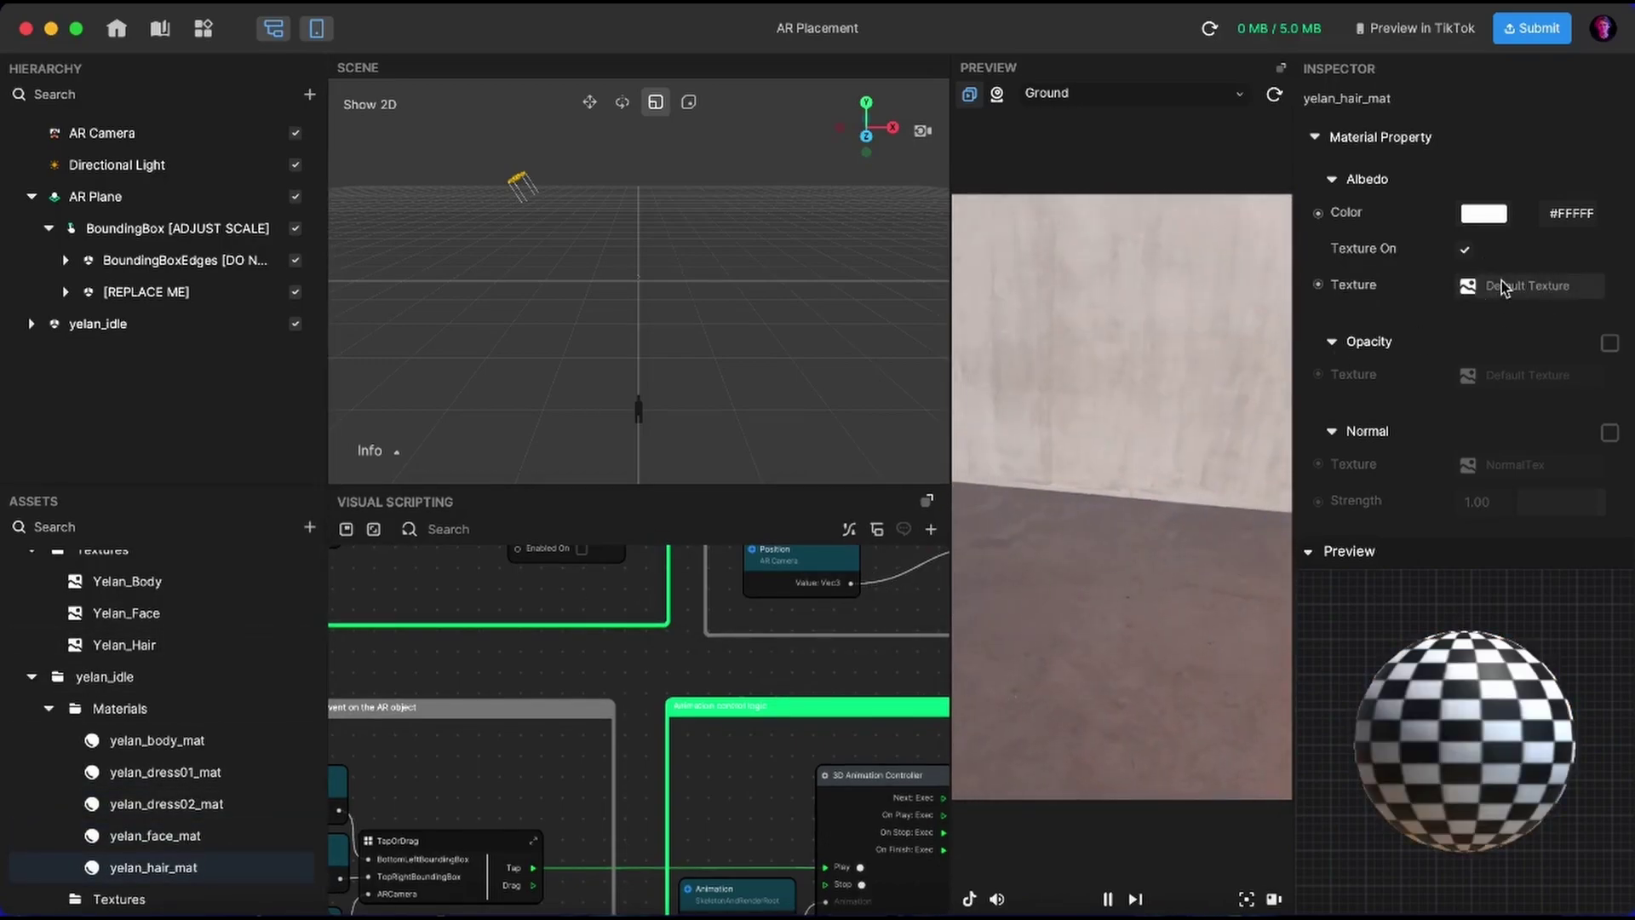
pyautogui.click(1503, 285)
pyautogui.scroll(-10, 903, 490)
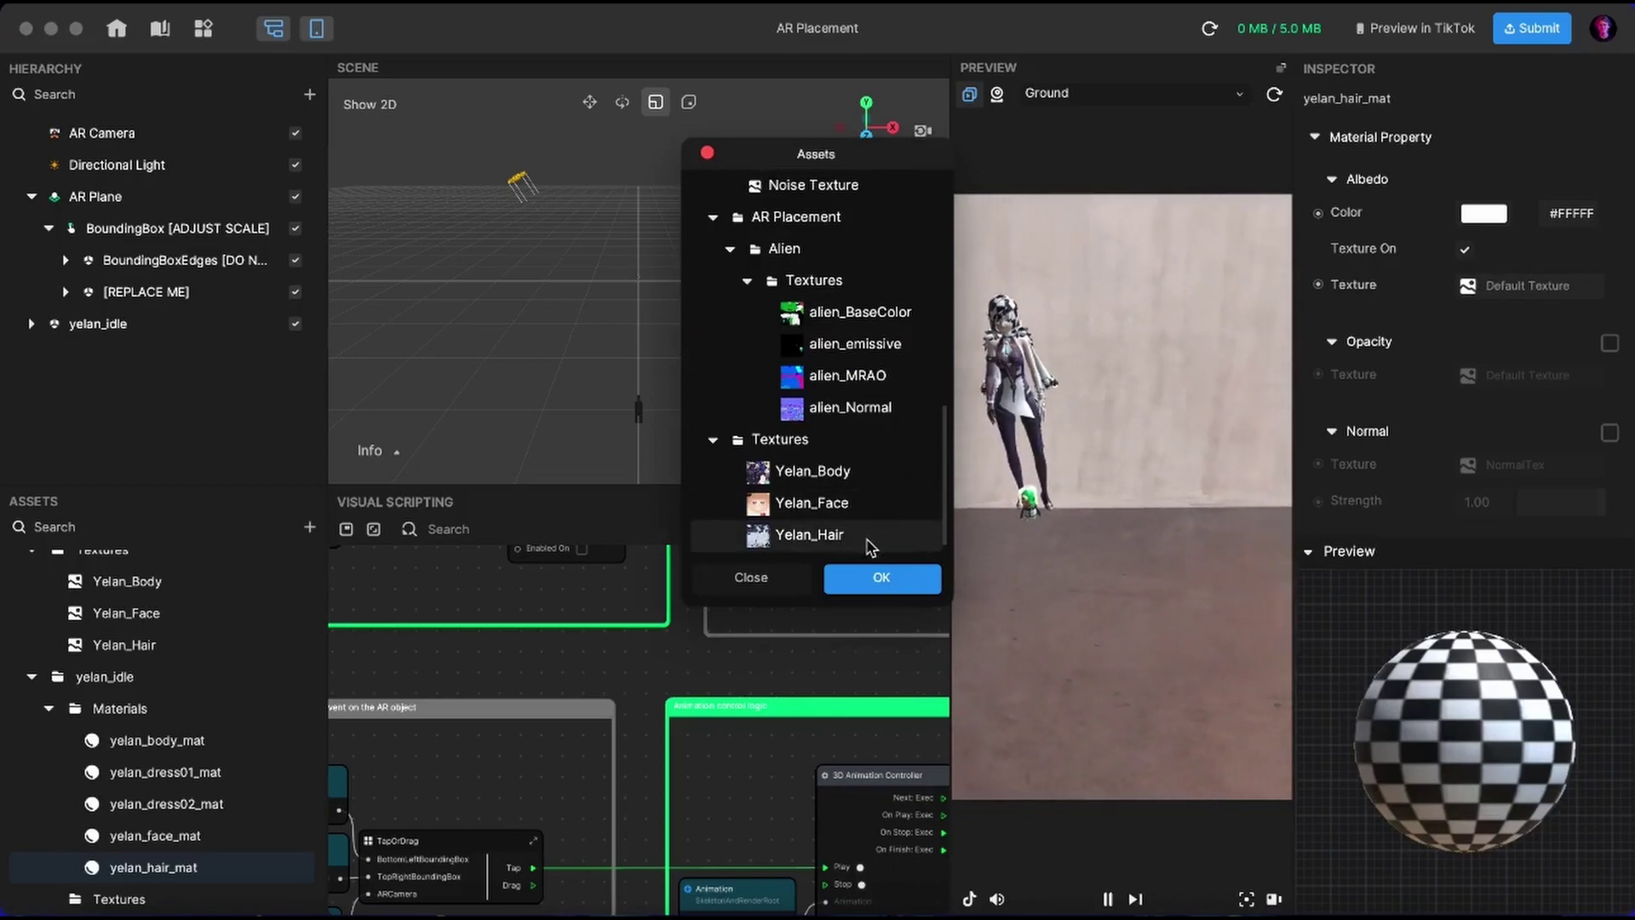
pyautogui.click(852, 535)
pyautogui.click(877, 577)
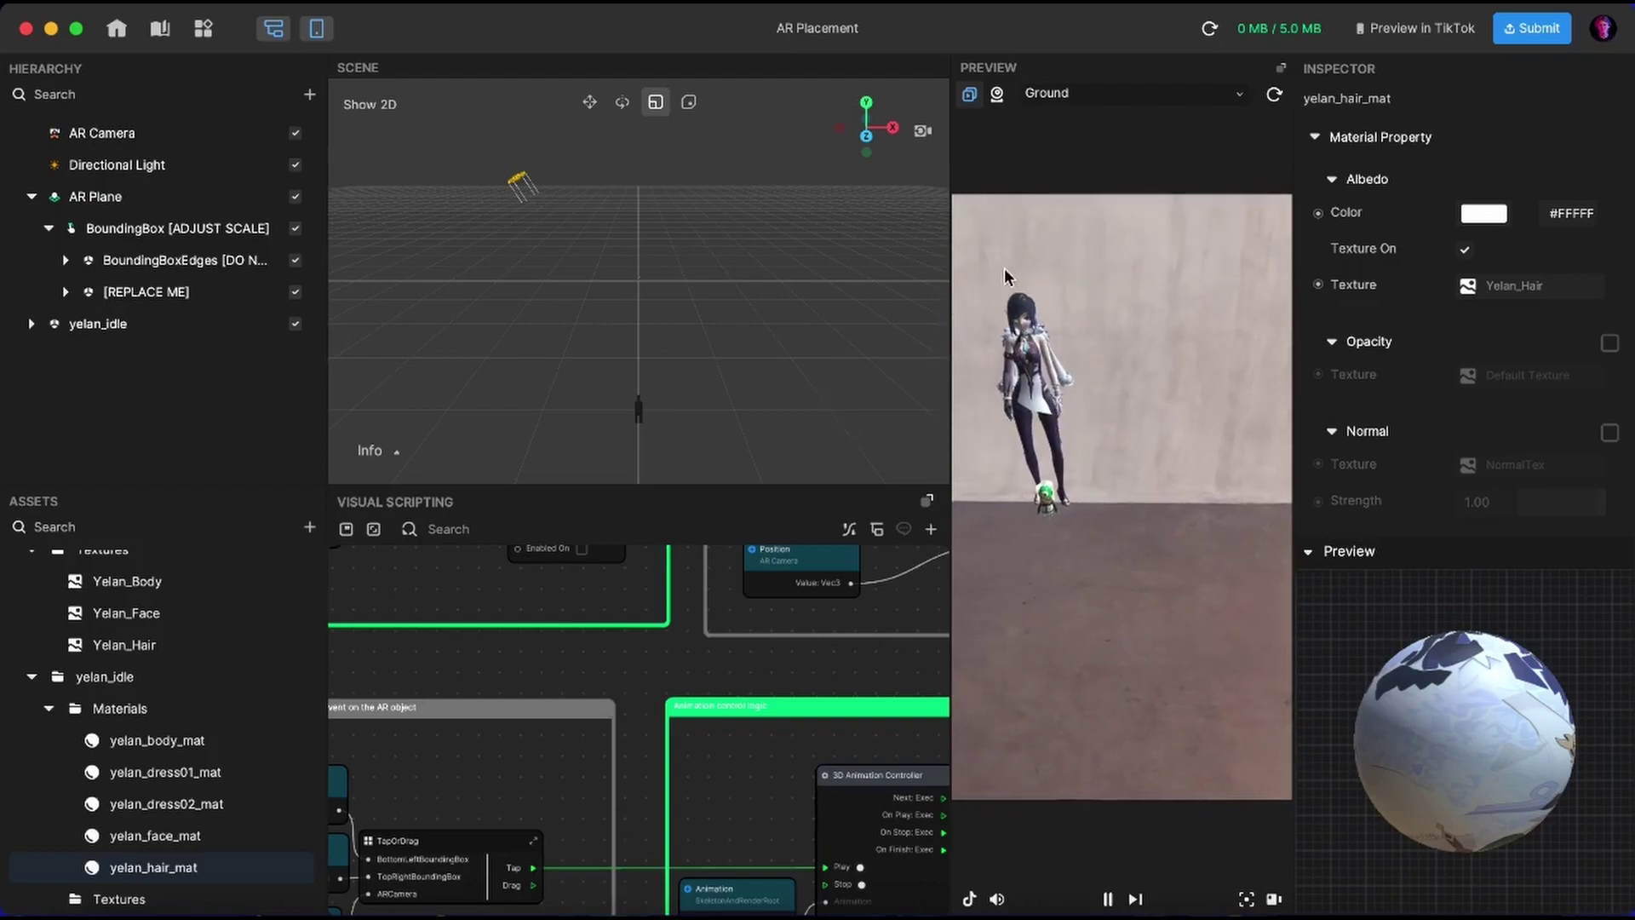
# Nest yelan_idle under [REPLACE ME] and place the textured character on the preview floor.
pyautogui.click(1089, 607)
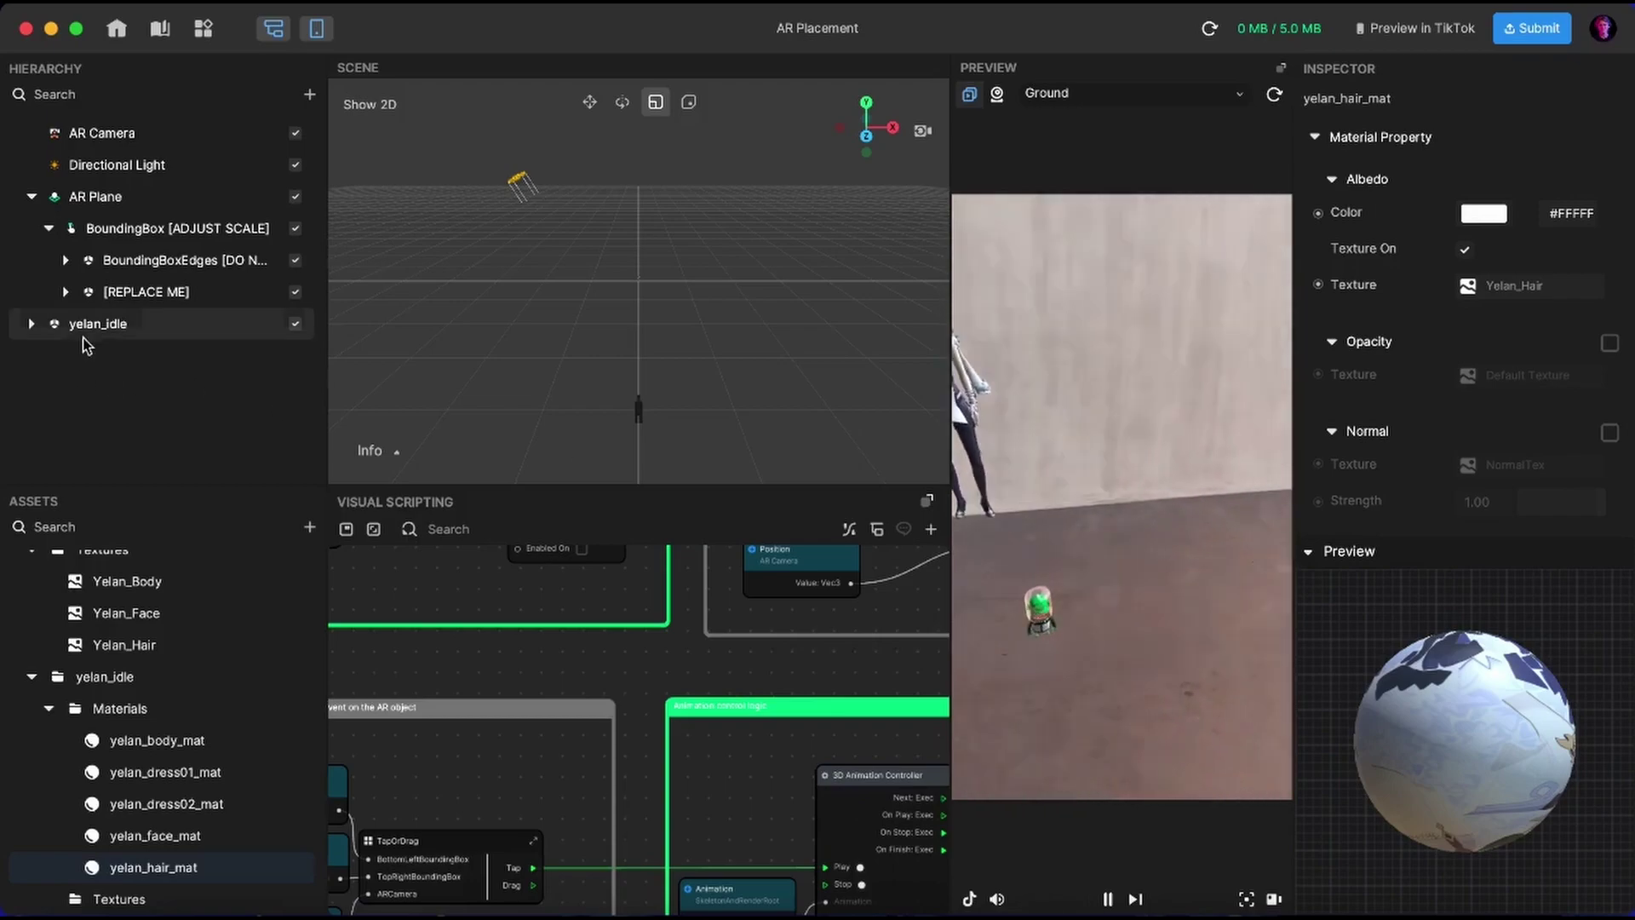
pyautogui.click(89, 327)
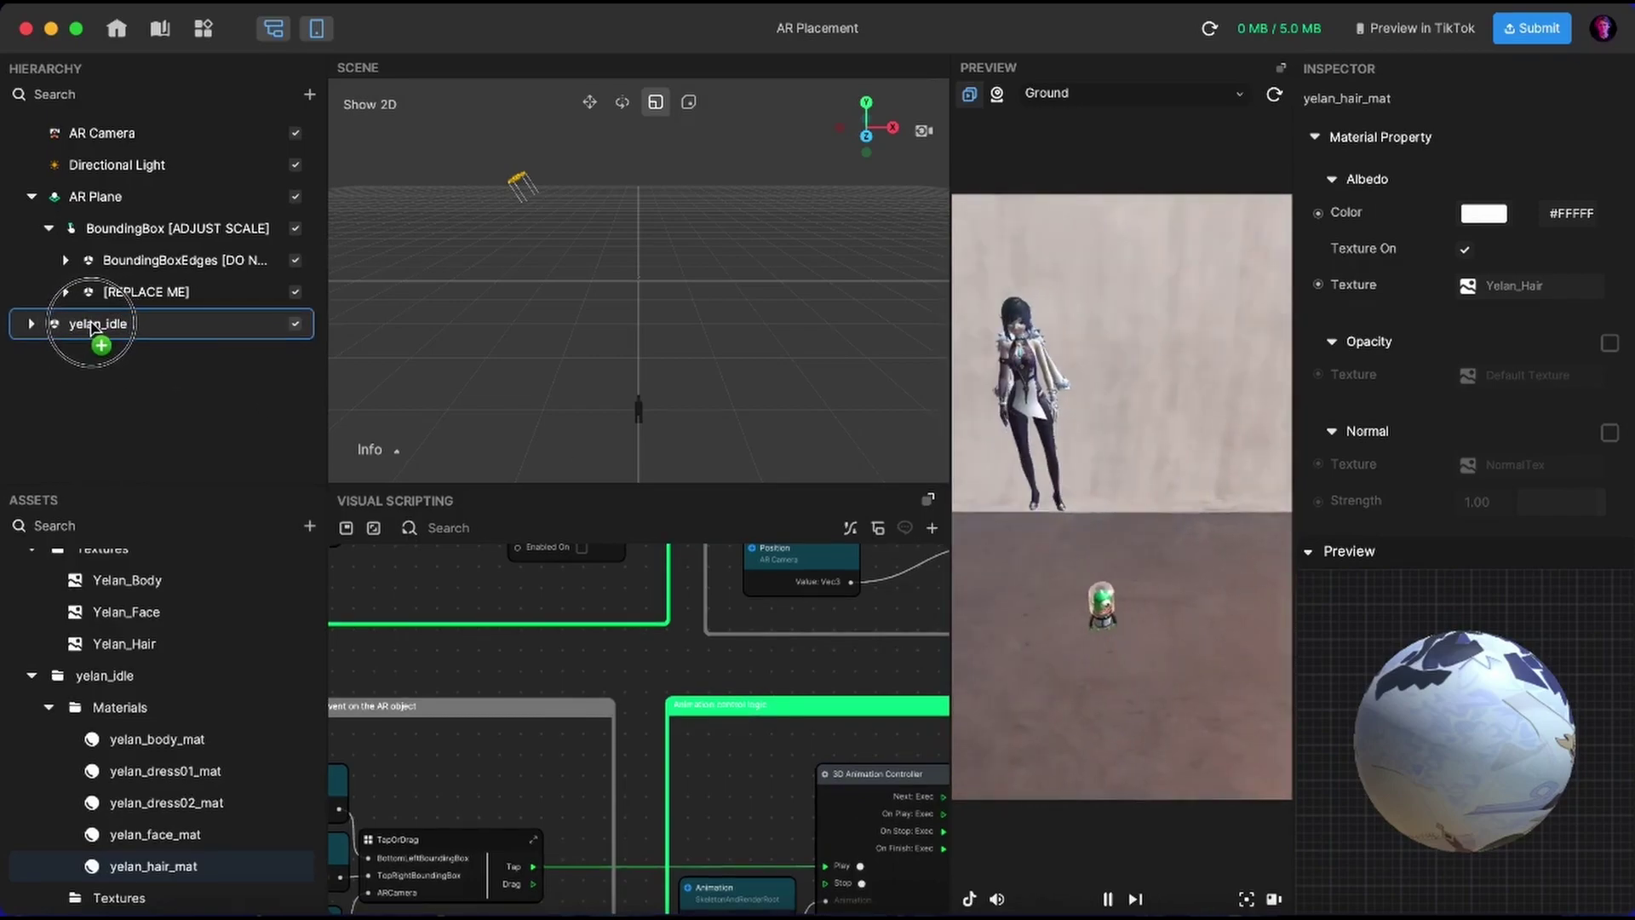
pyautogui.moveTo(93, 324); pyautogui.dragTo(90, 296)
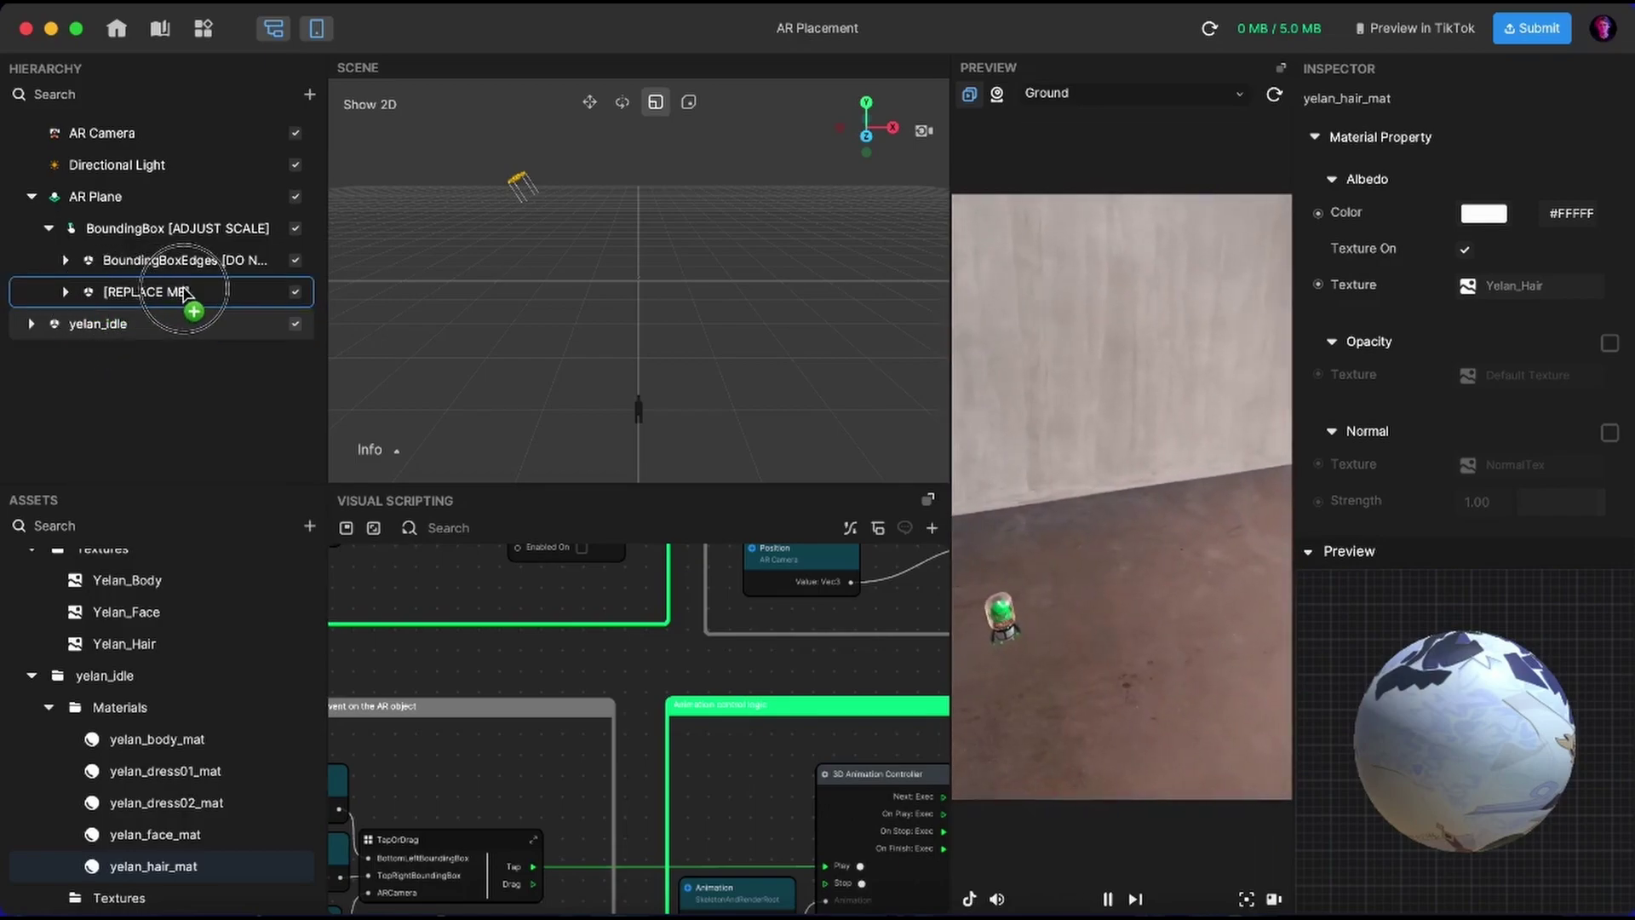
pyautogui.moveTo(185, 293); pyautogui.dragTo(206, 295)
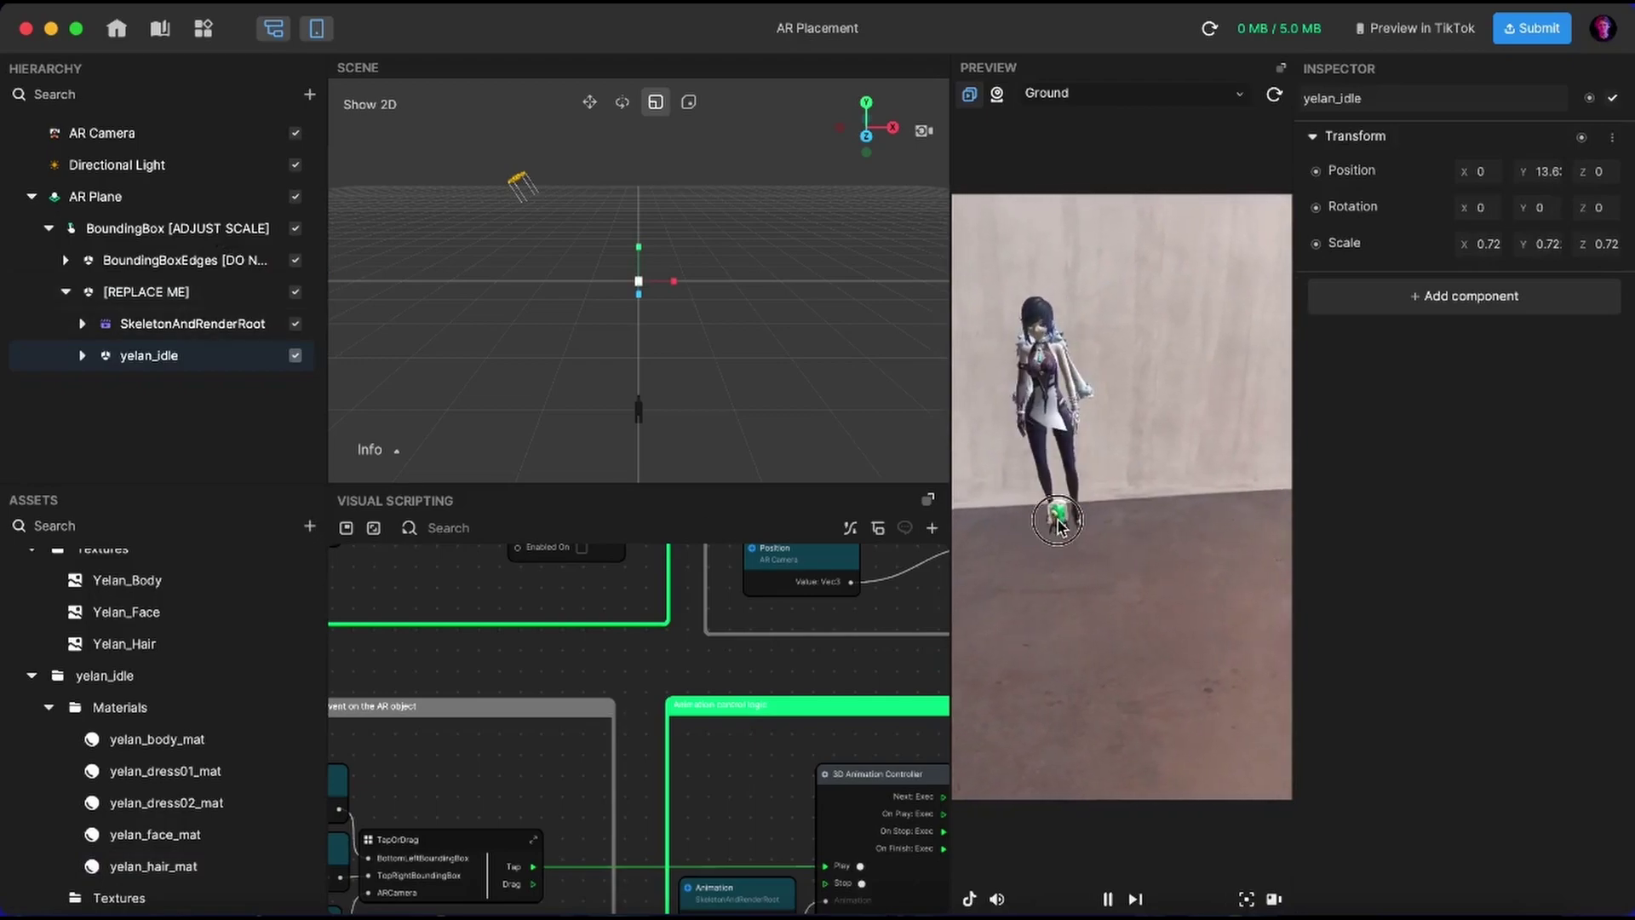
pyautogui.moveTo(1058, 524); pyautogui.dragTo(1031, 553)
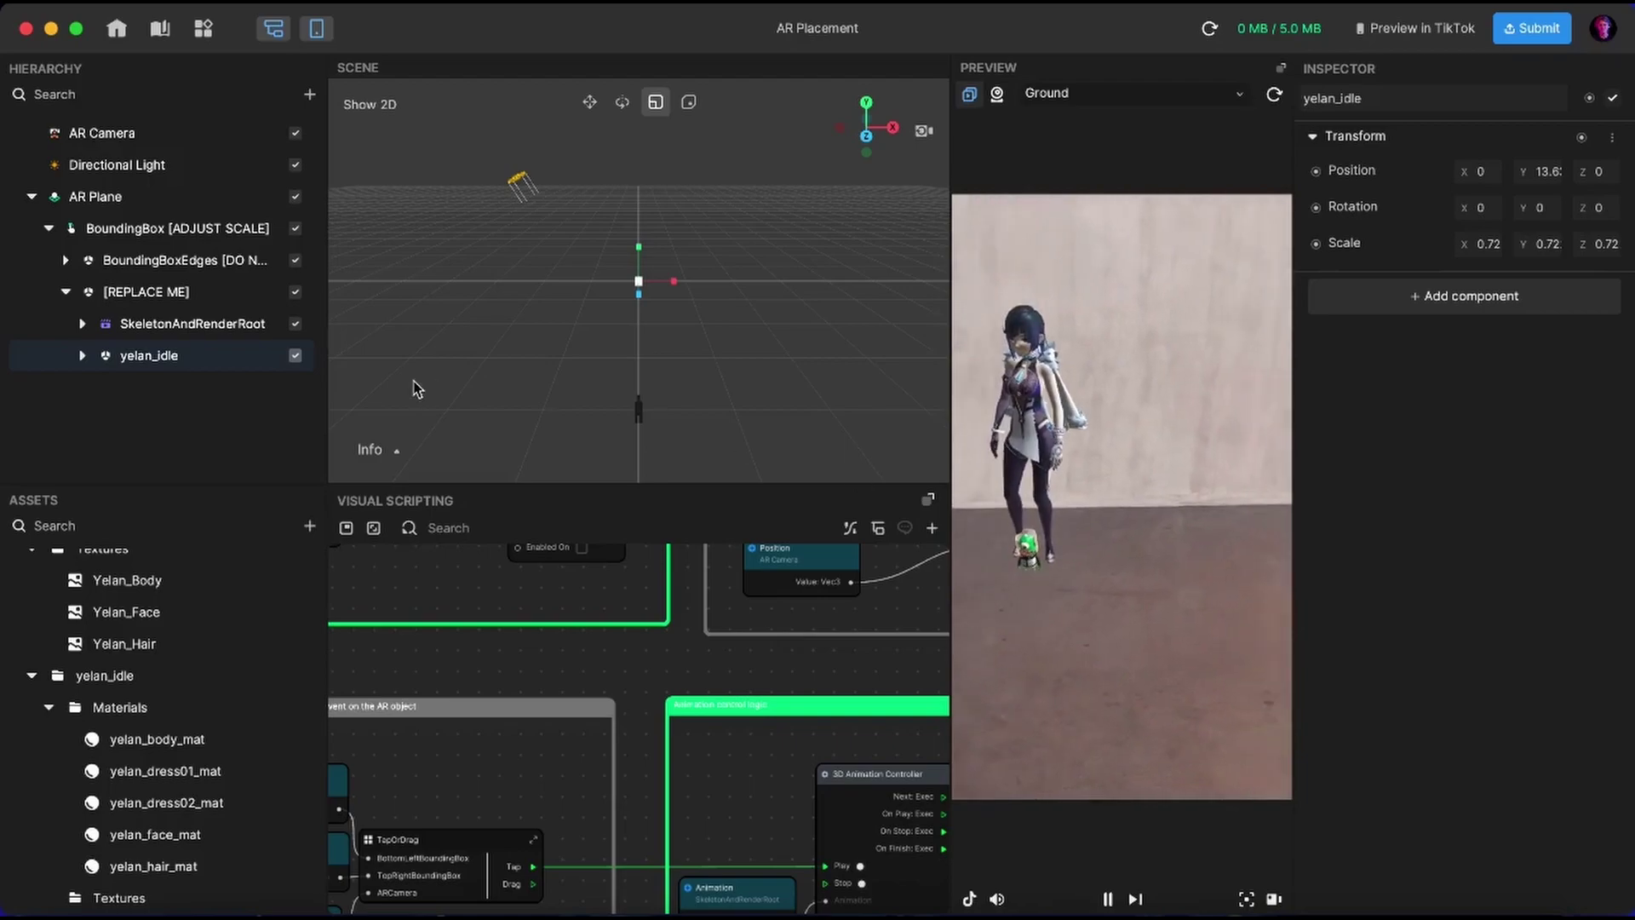
# Hide SkeletonAndRenderRoot, move the character closer in the preview, and reset the preview.
pyautogui.click(294, 324)
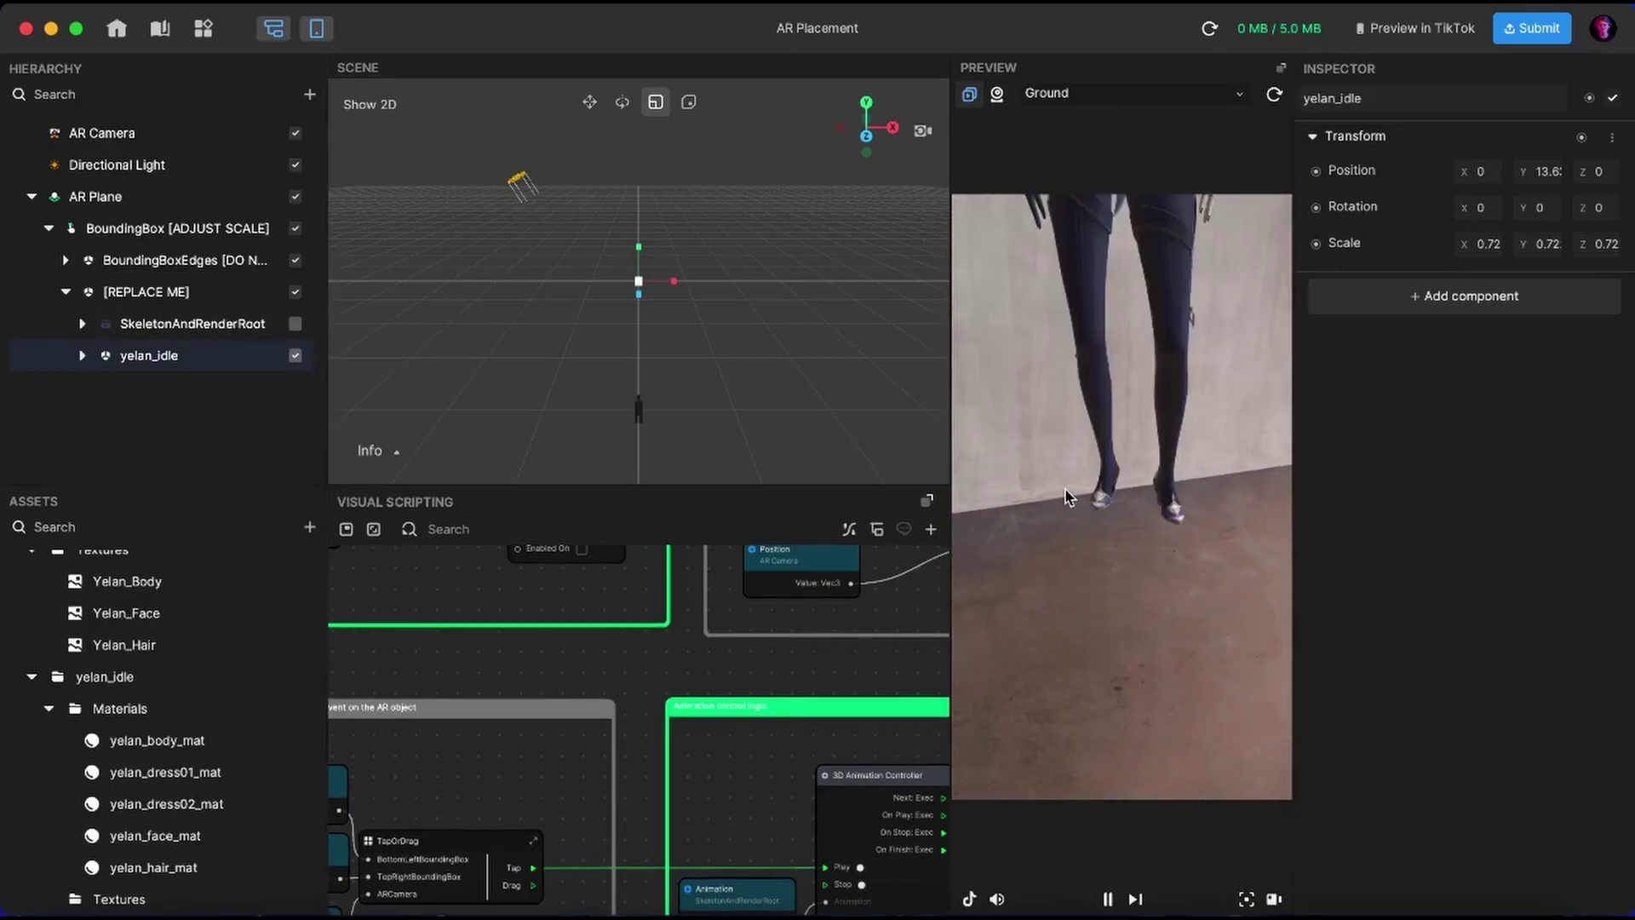
pyautogui.moveTo(1066, 497); pyautogui.dragTo(1188, 577)
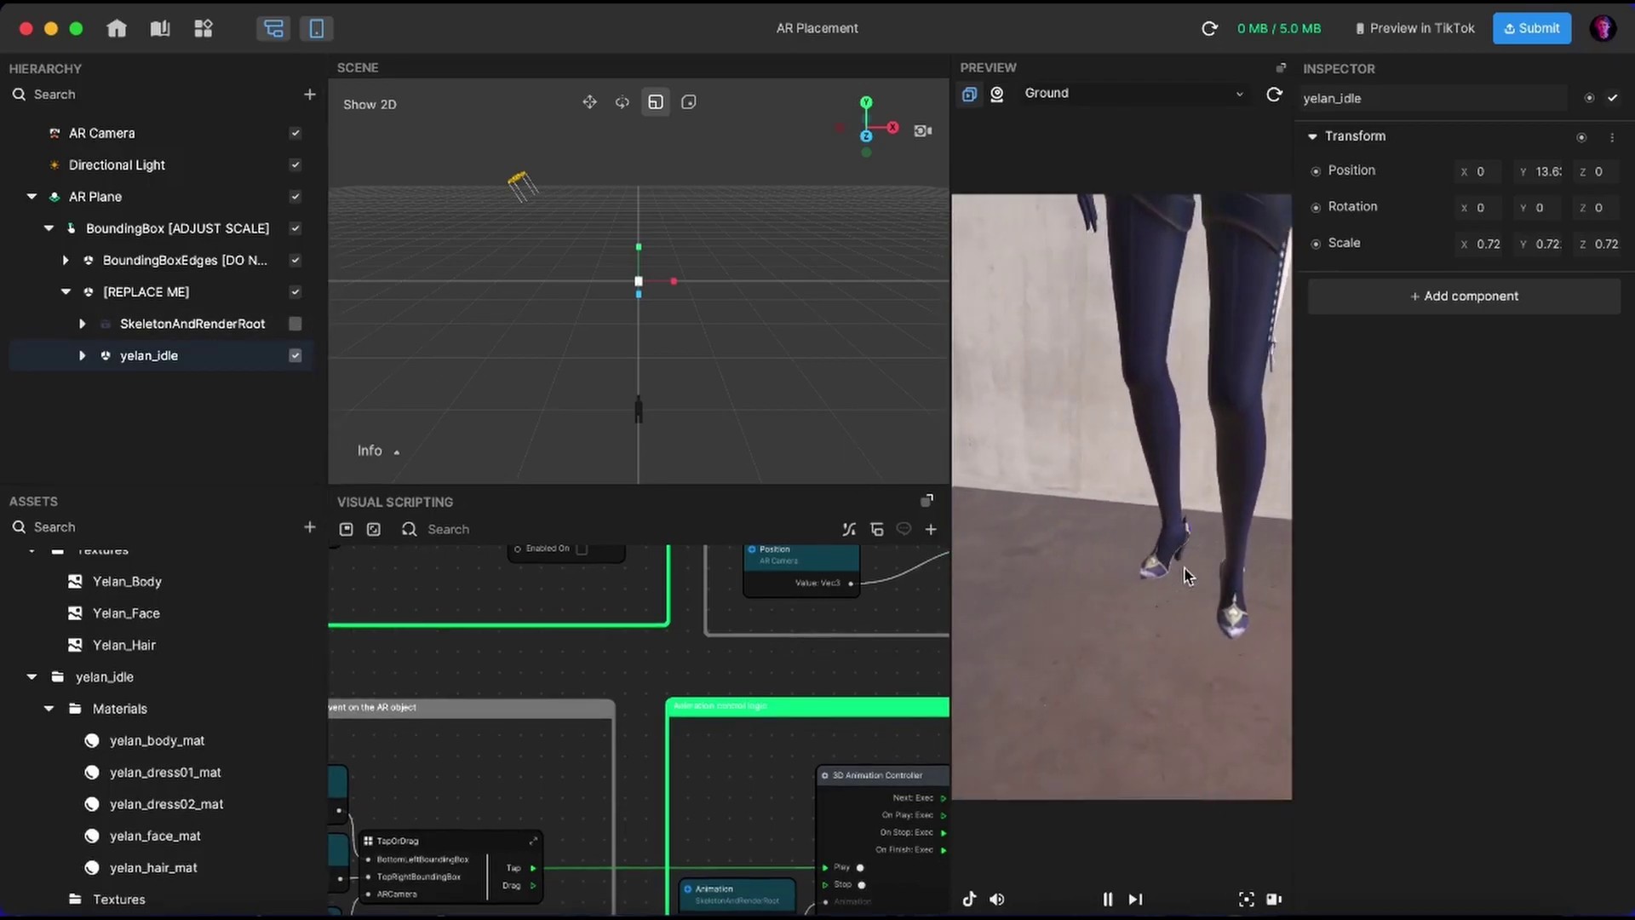
pyautogui.click(1274, 93)
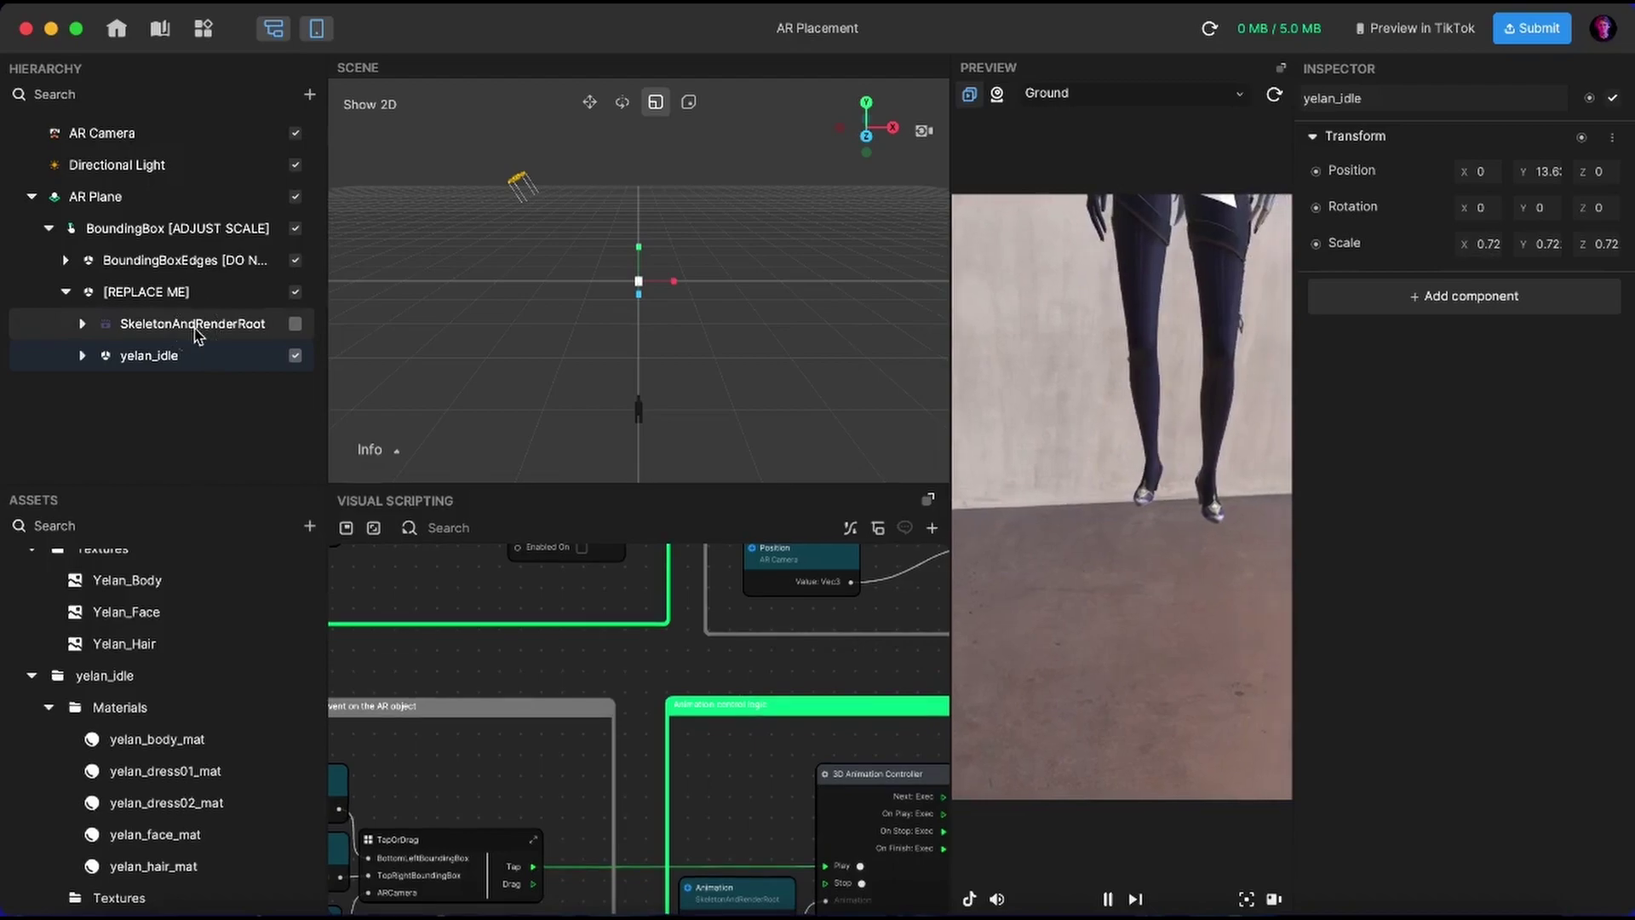
# Select yelan_idle and scale it uniformly down to 0.30 with the Scale tool.
pyautogui.click(255, 324)
pyautogui.click(183, 356)
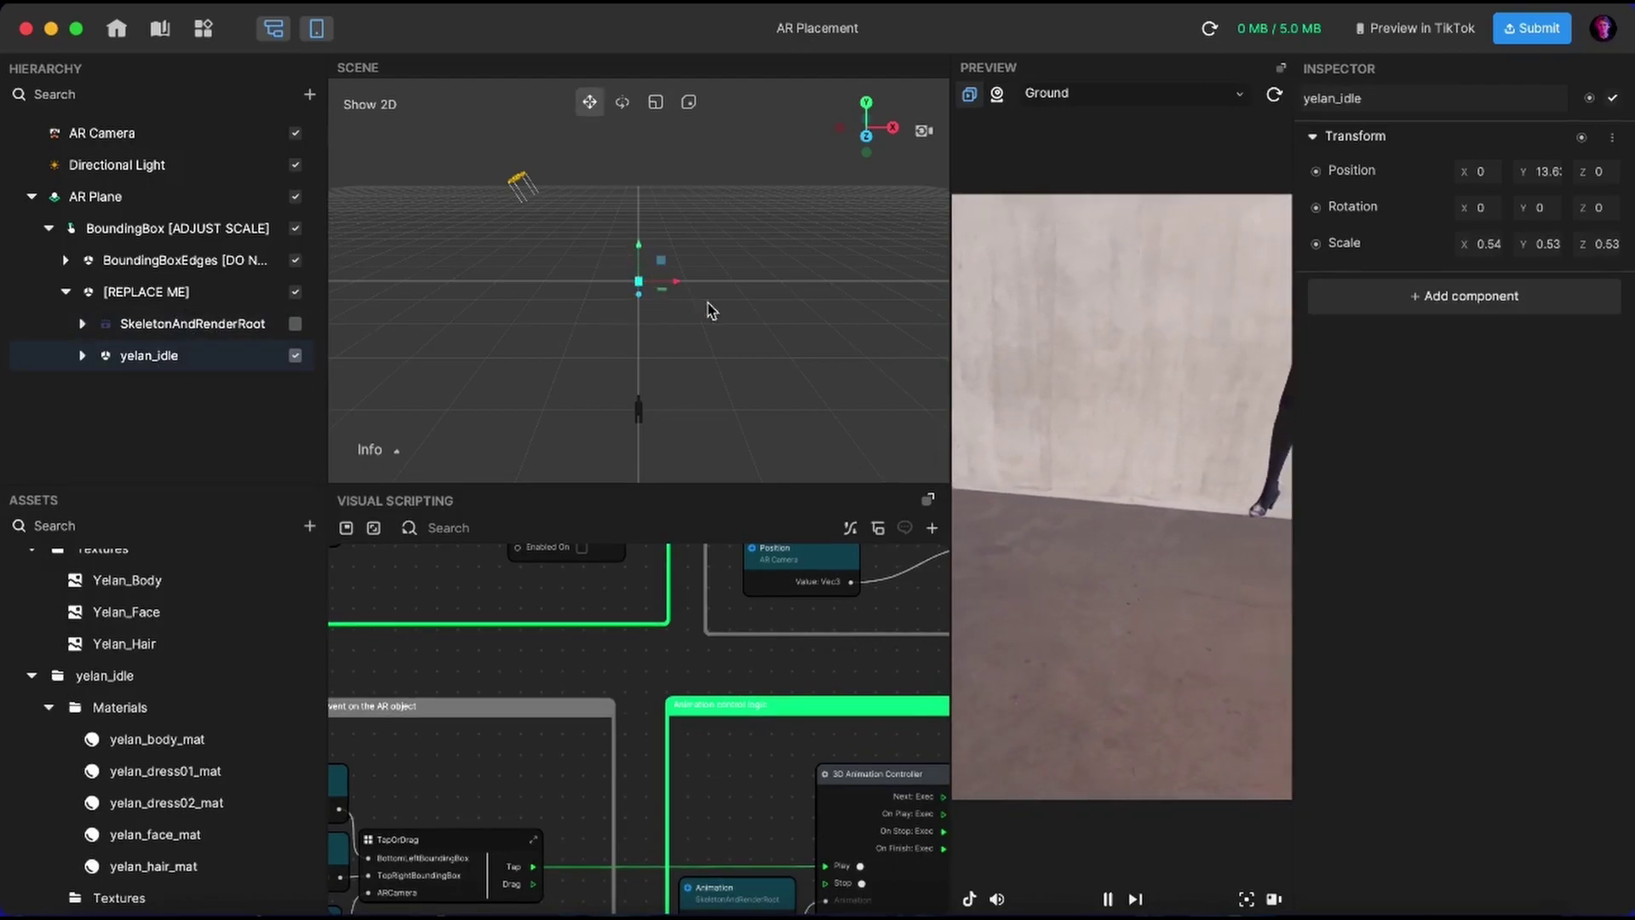
pyautogui.moveTo(666, 294); pyautogui.dragTo(670, 299)
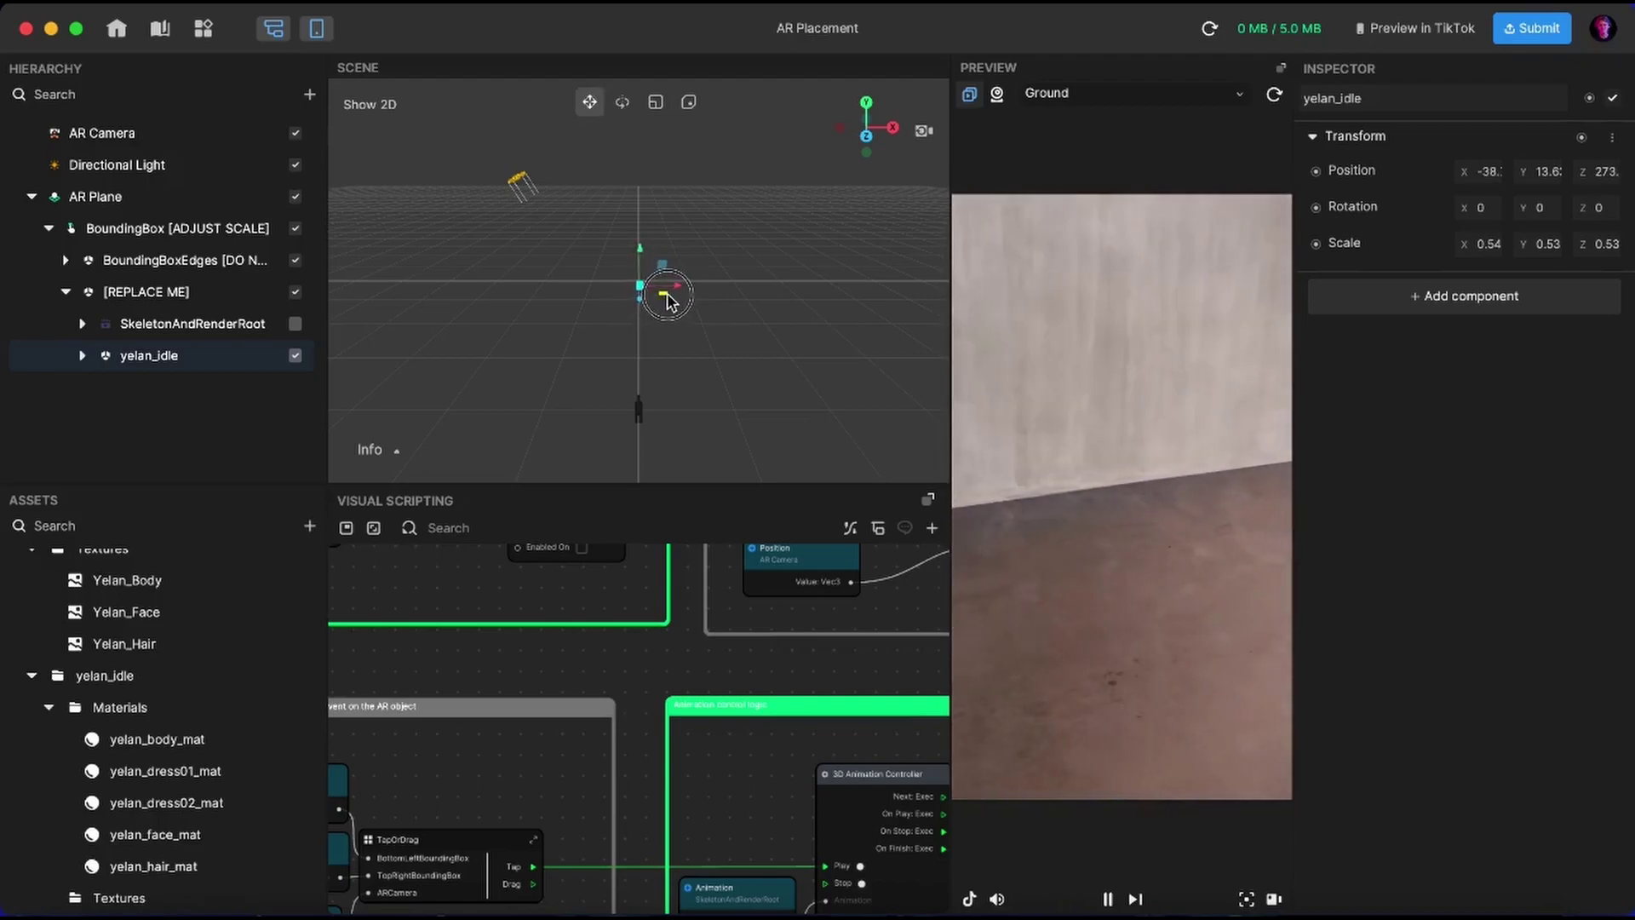
pyautogui.press('super+z')
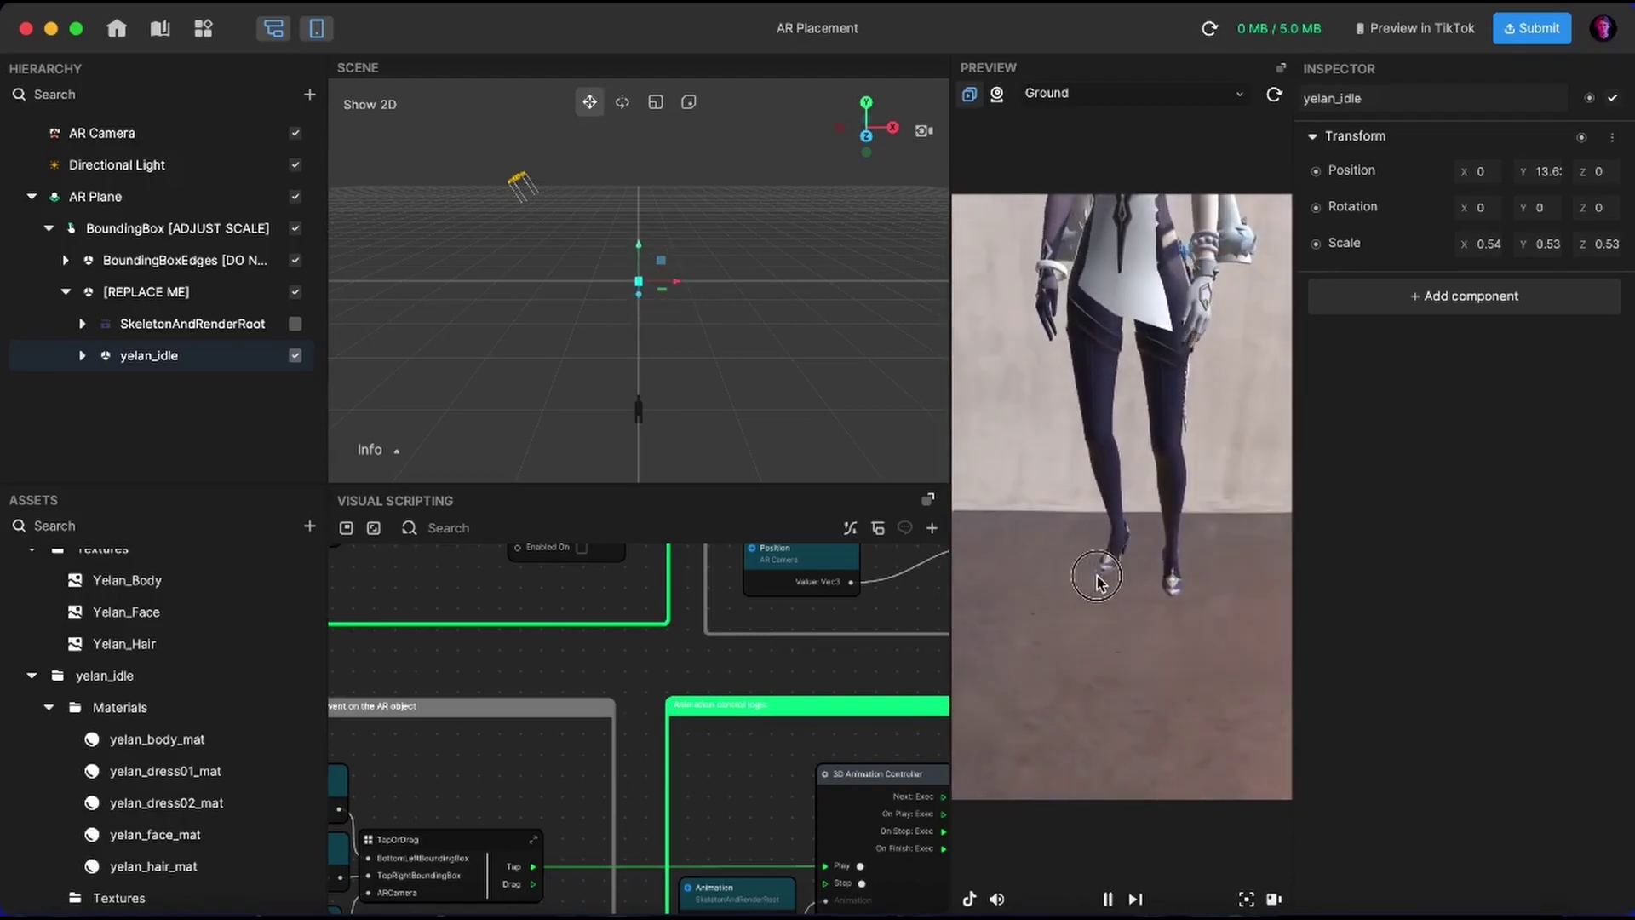
pyautogui.press('e')
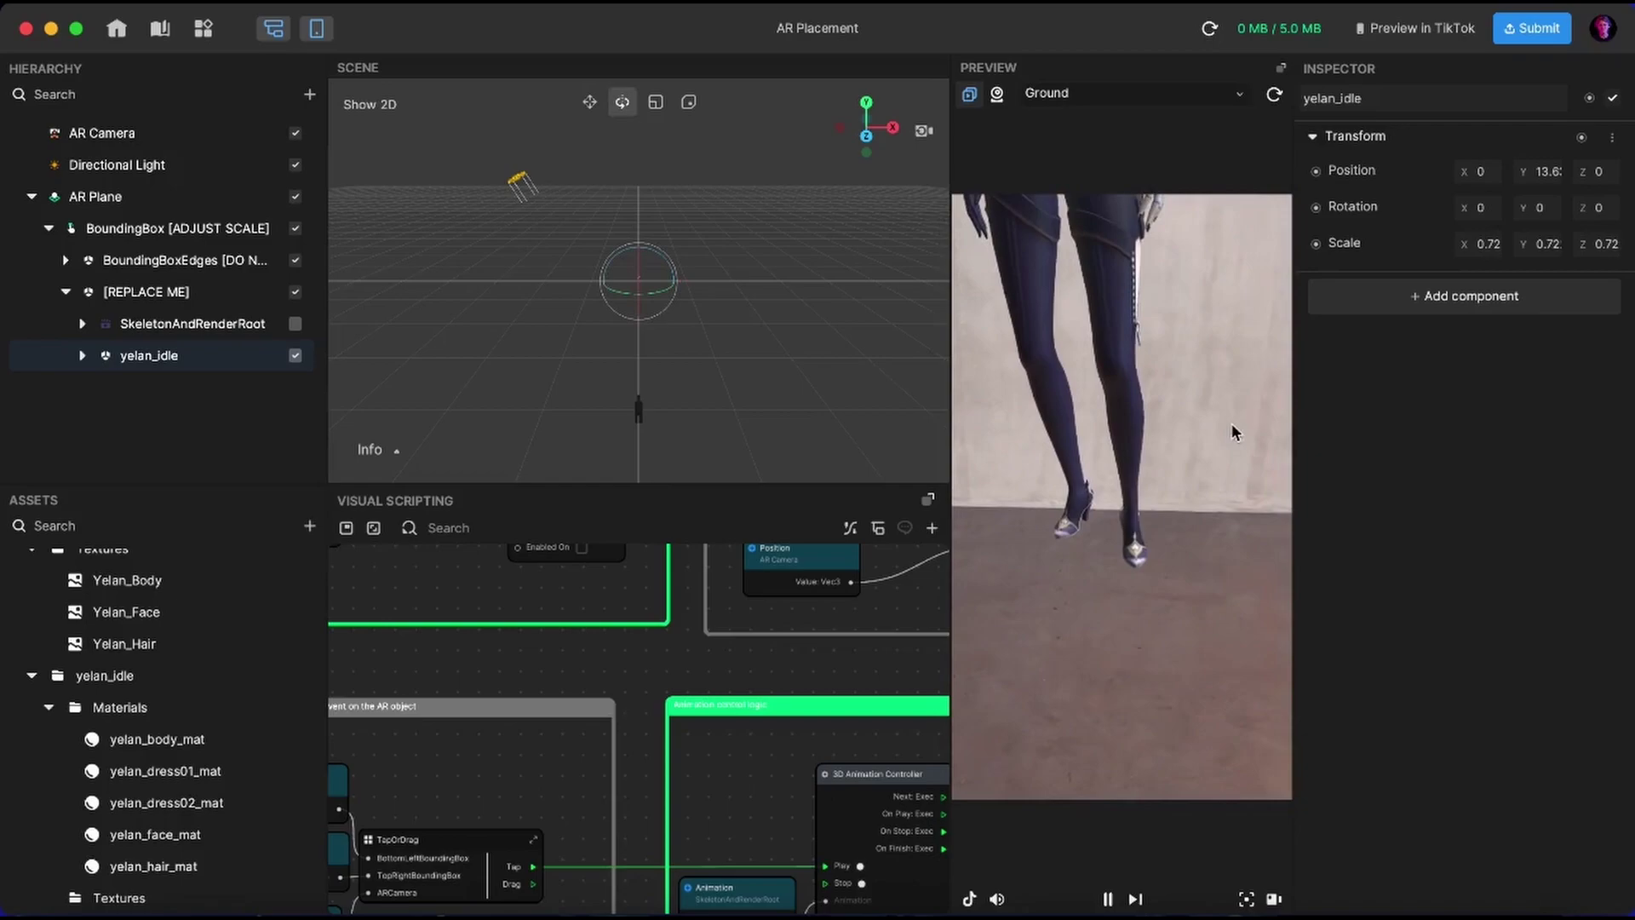
pyautogui.press('r')
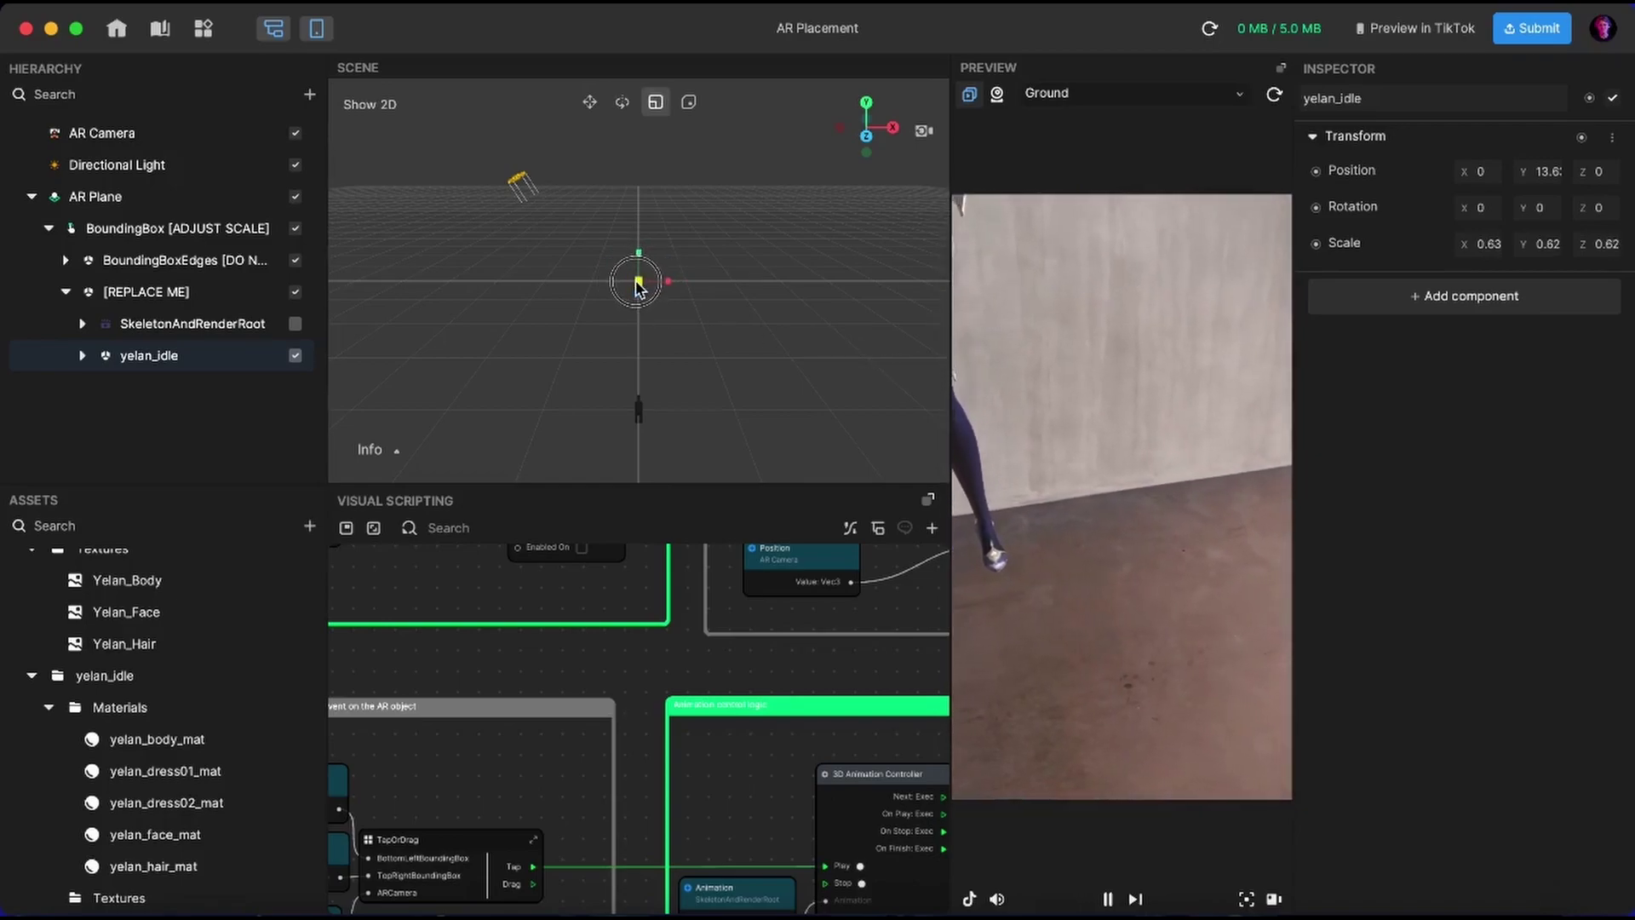
pyautogui.moveTo(635, 287); pyautogui.dragTo(633, 288)
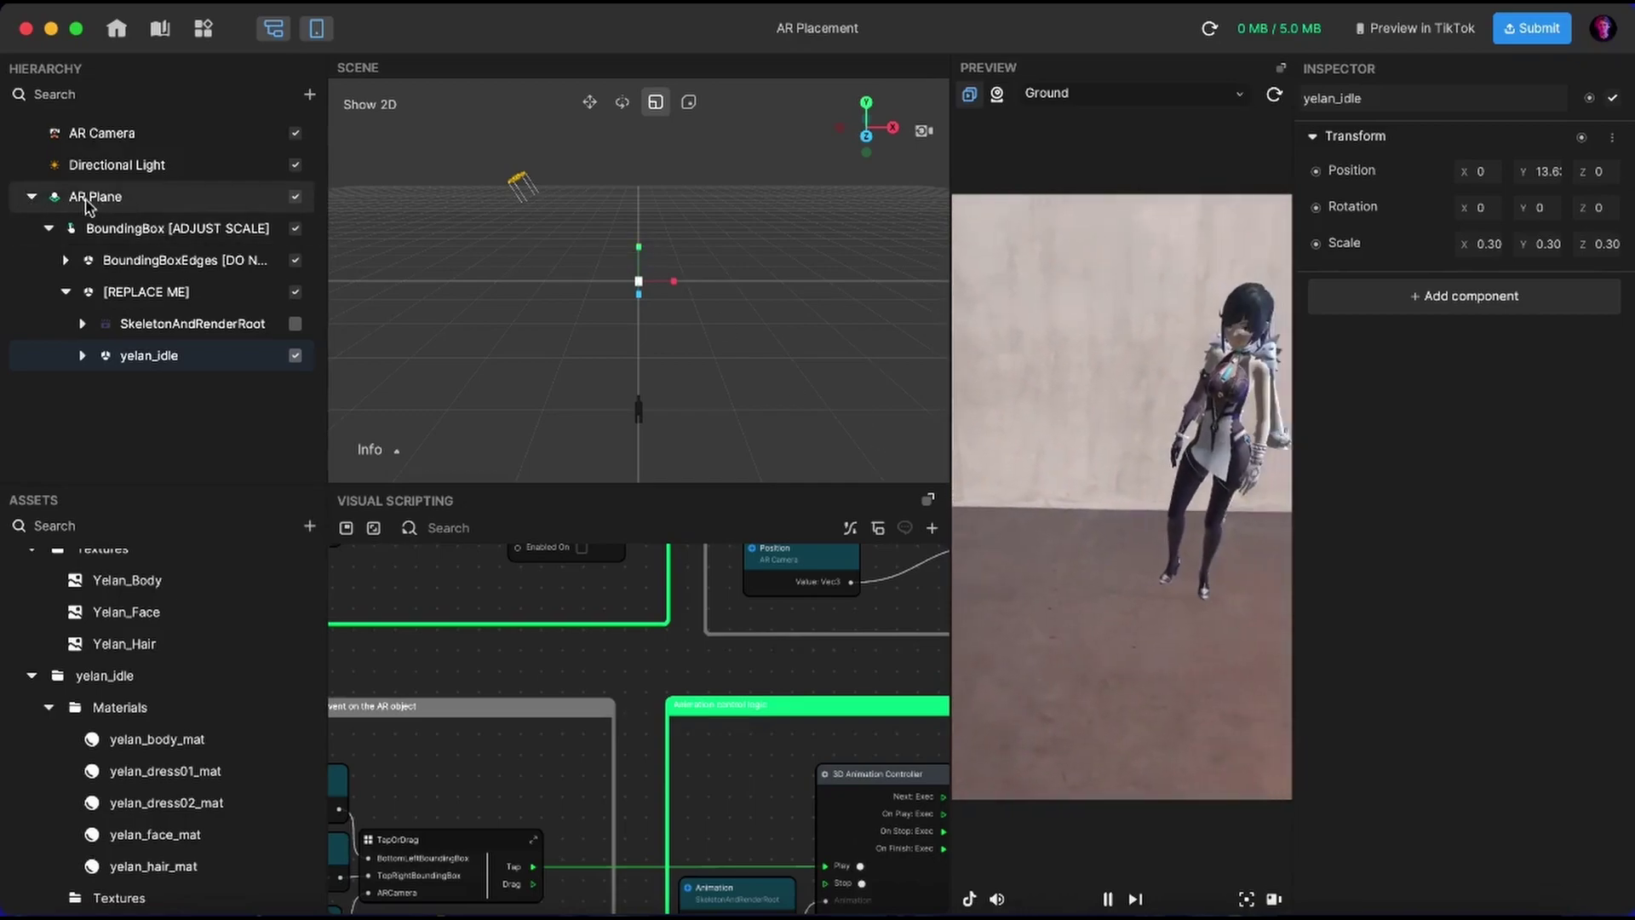
# Collapse and hide the AR Plane group, then deselect yelan_idle.
pyautogui.click(32, 196)
pyautogui.click(295, 197)
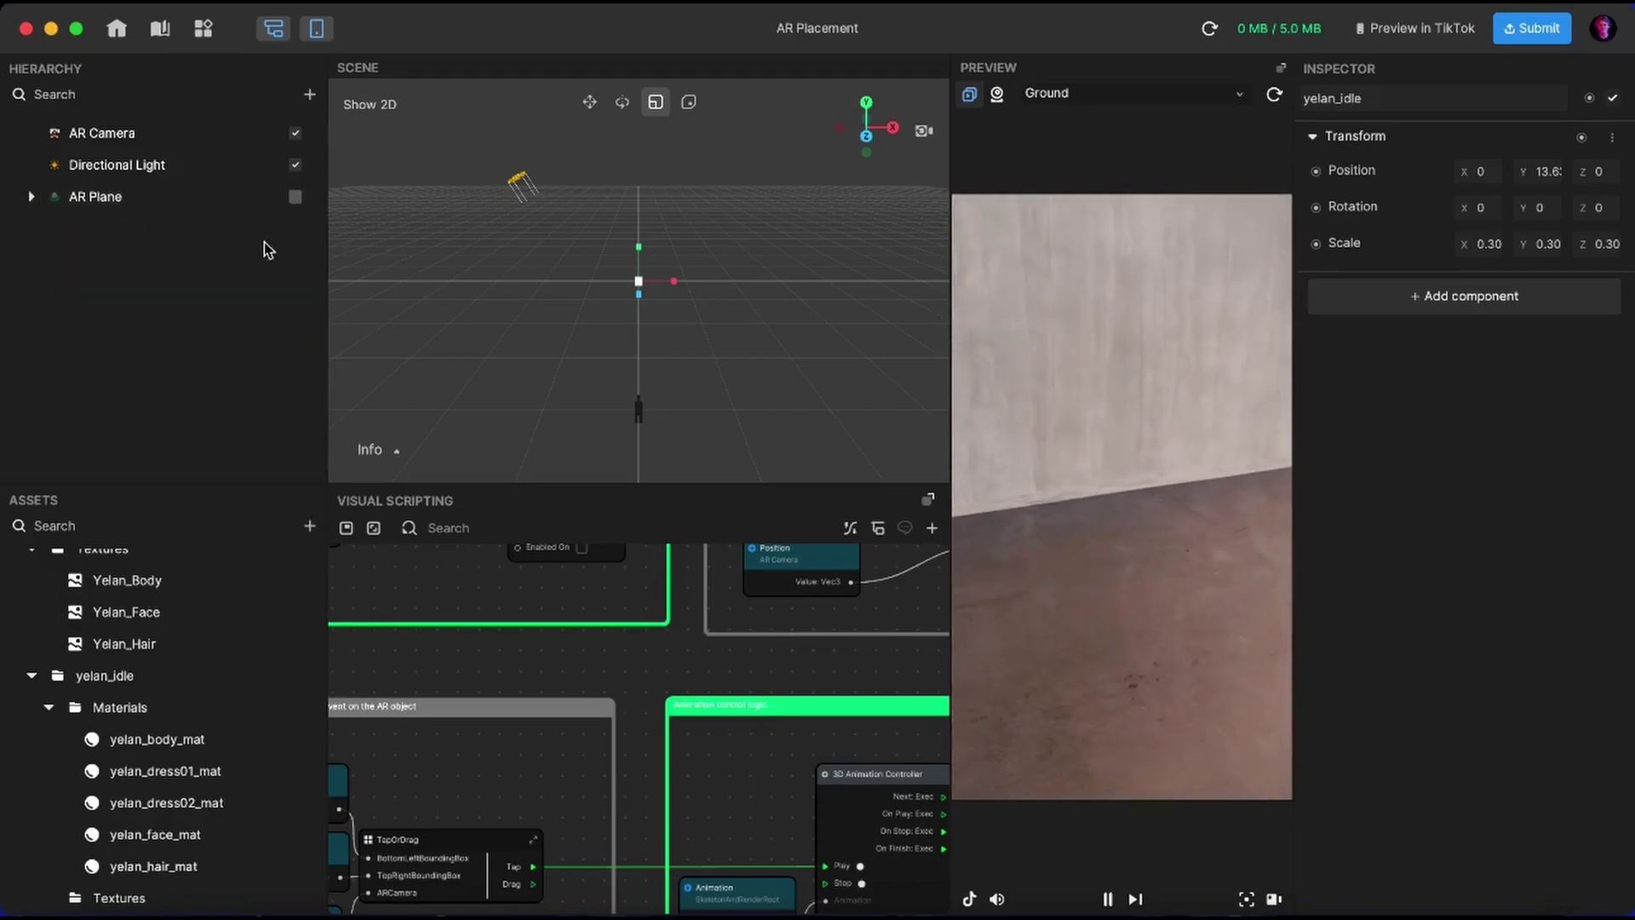
pyautogui.click(234, 272)
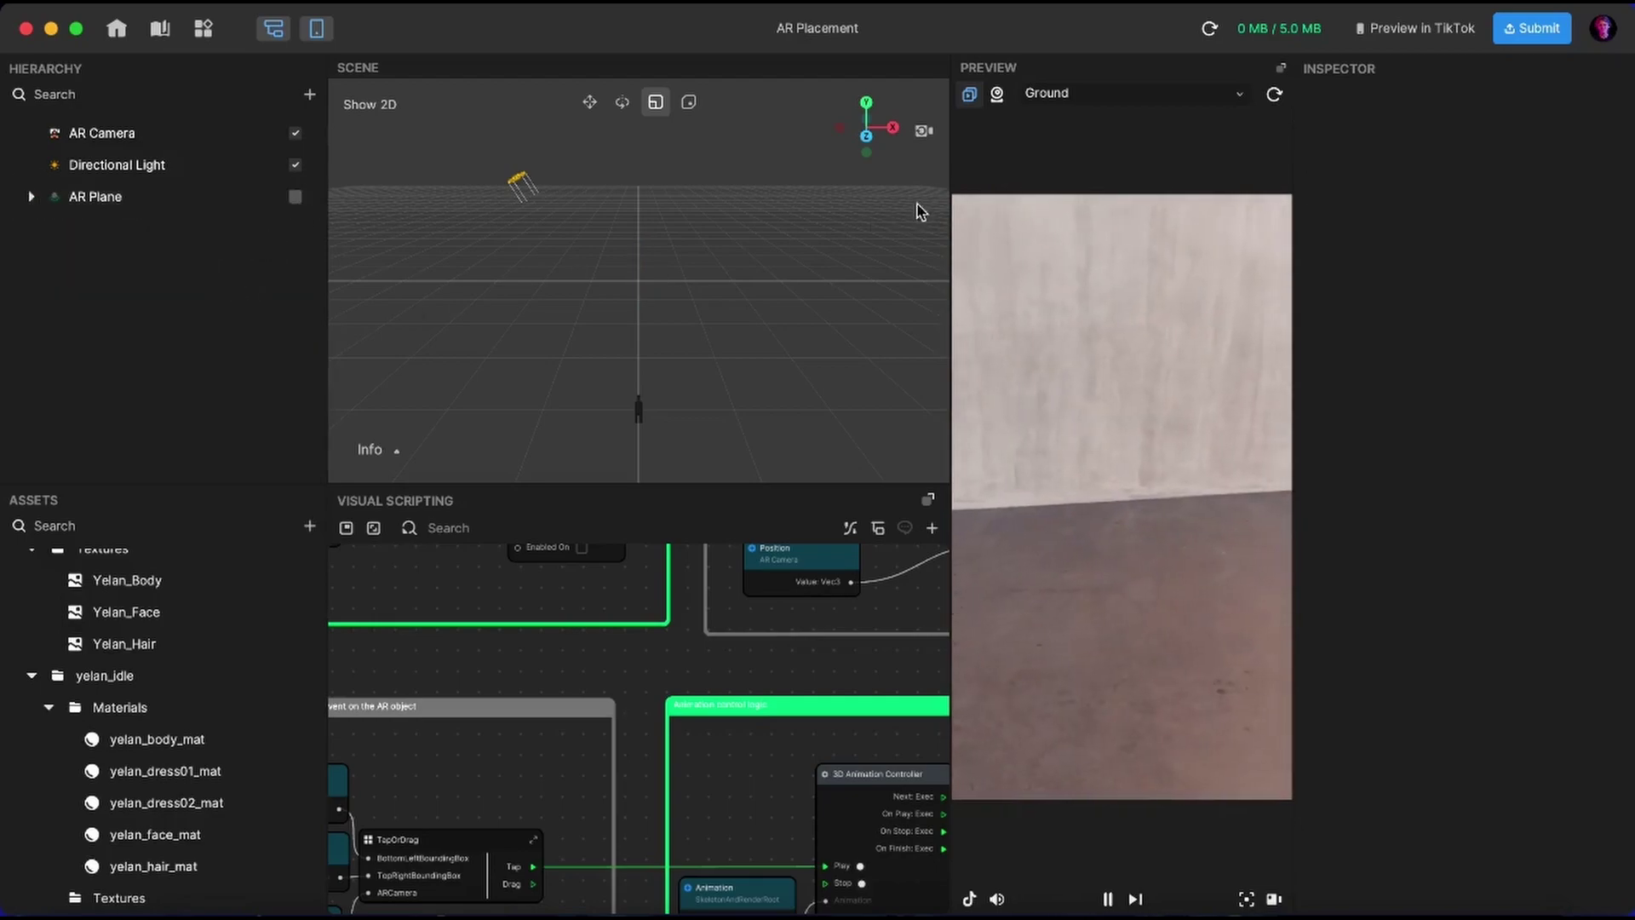
# Set the preview video to Full Body > Dancing (Person 2).
pyautogui.click(1050, 95)
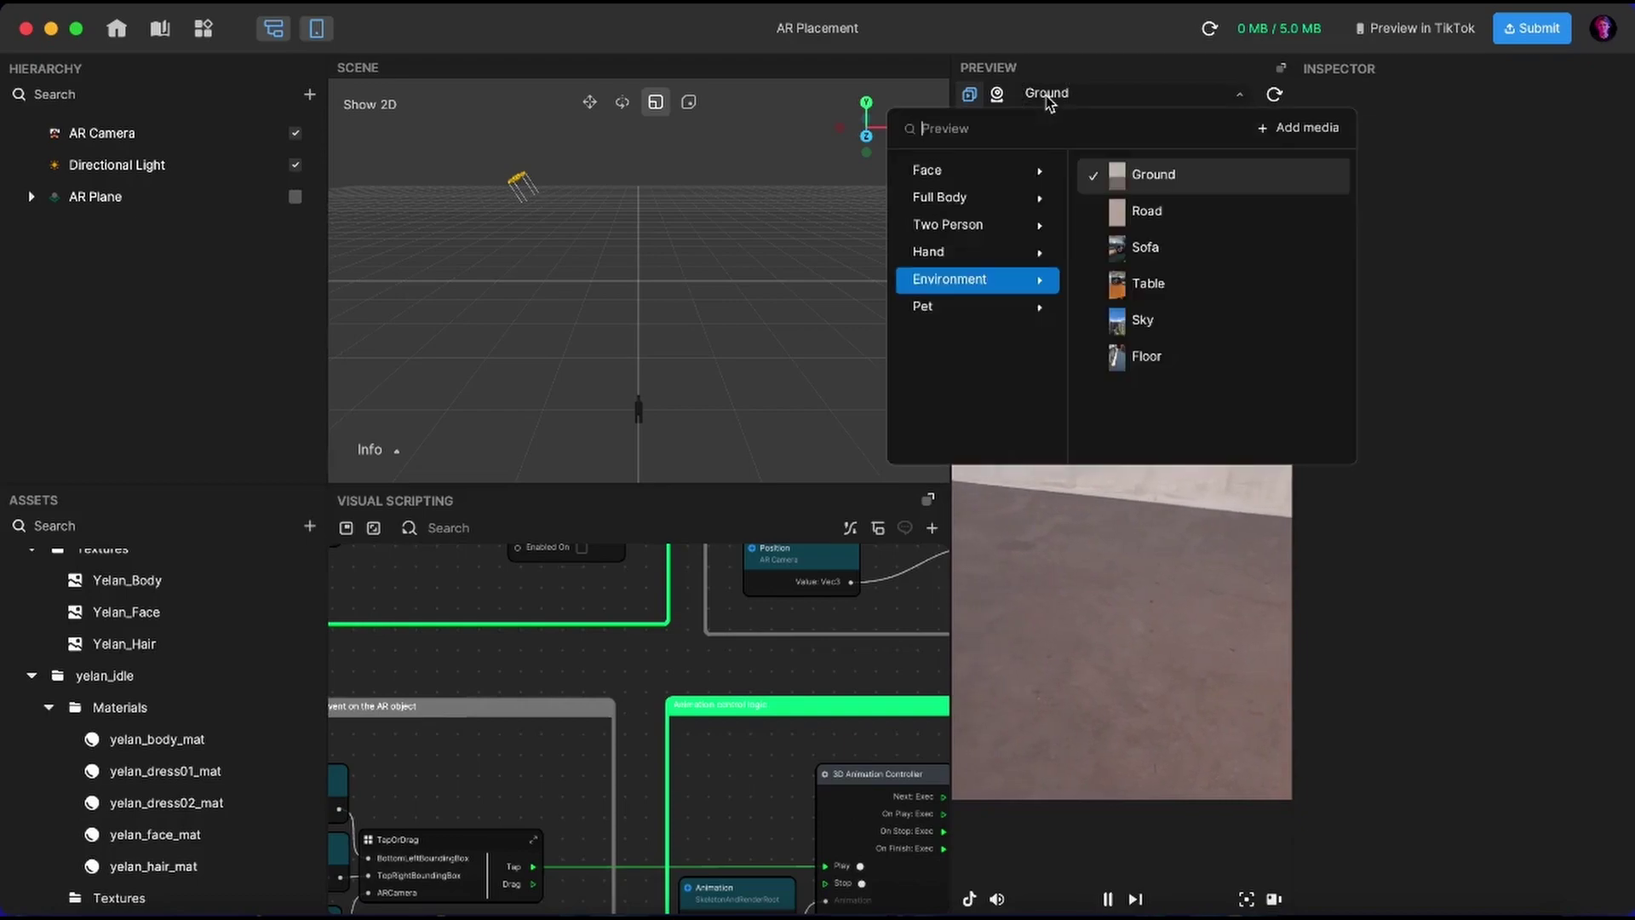
pyautogui.click(1011, 213)
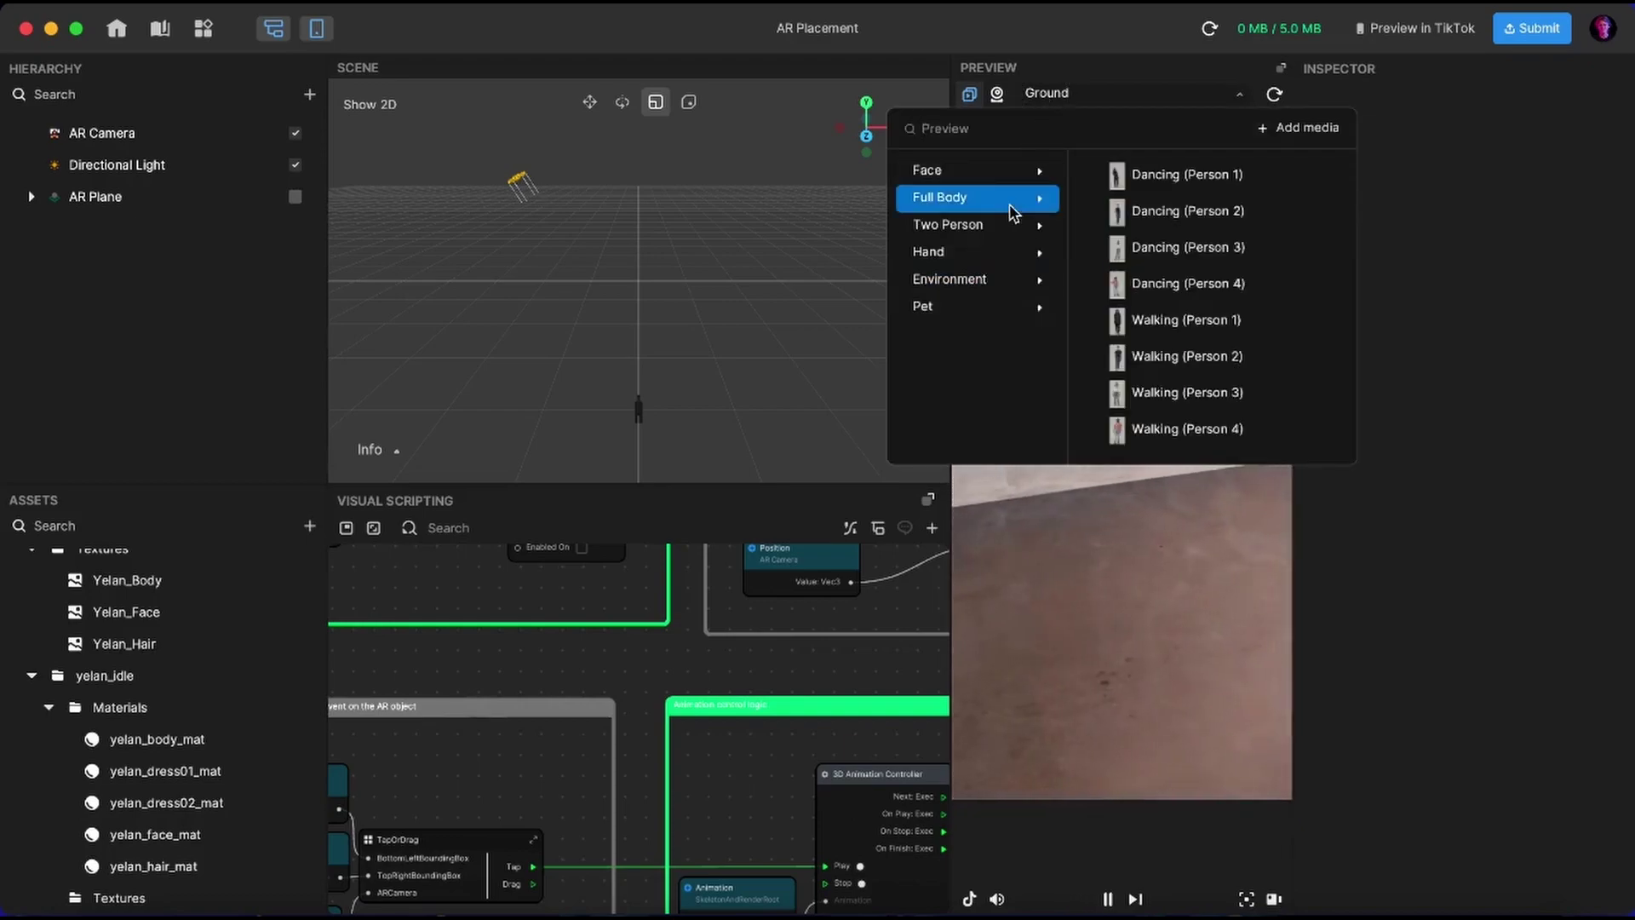
pyautogui.click(1157, 211)
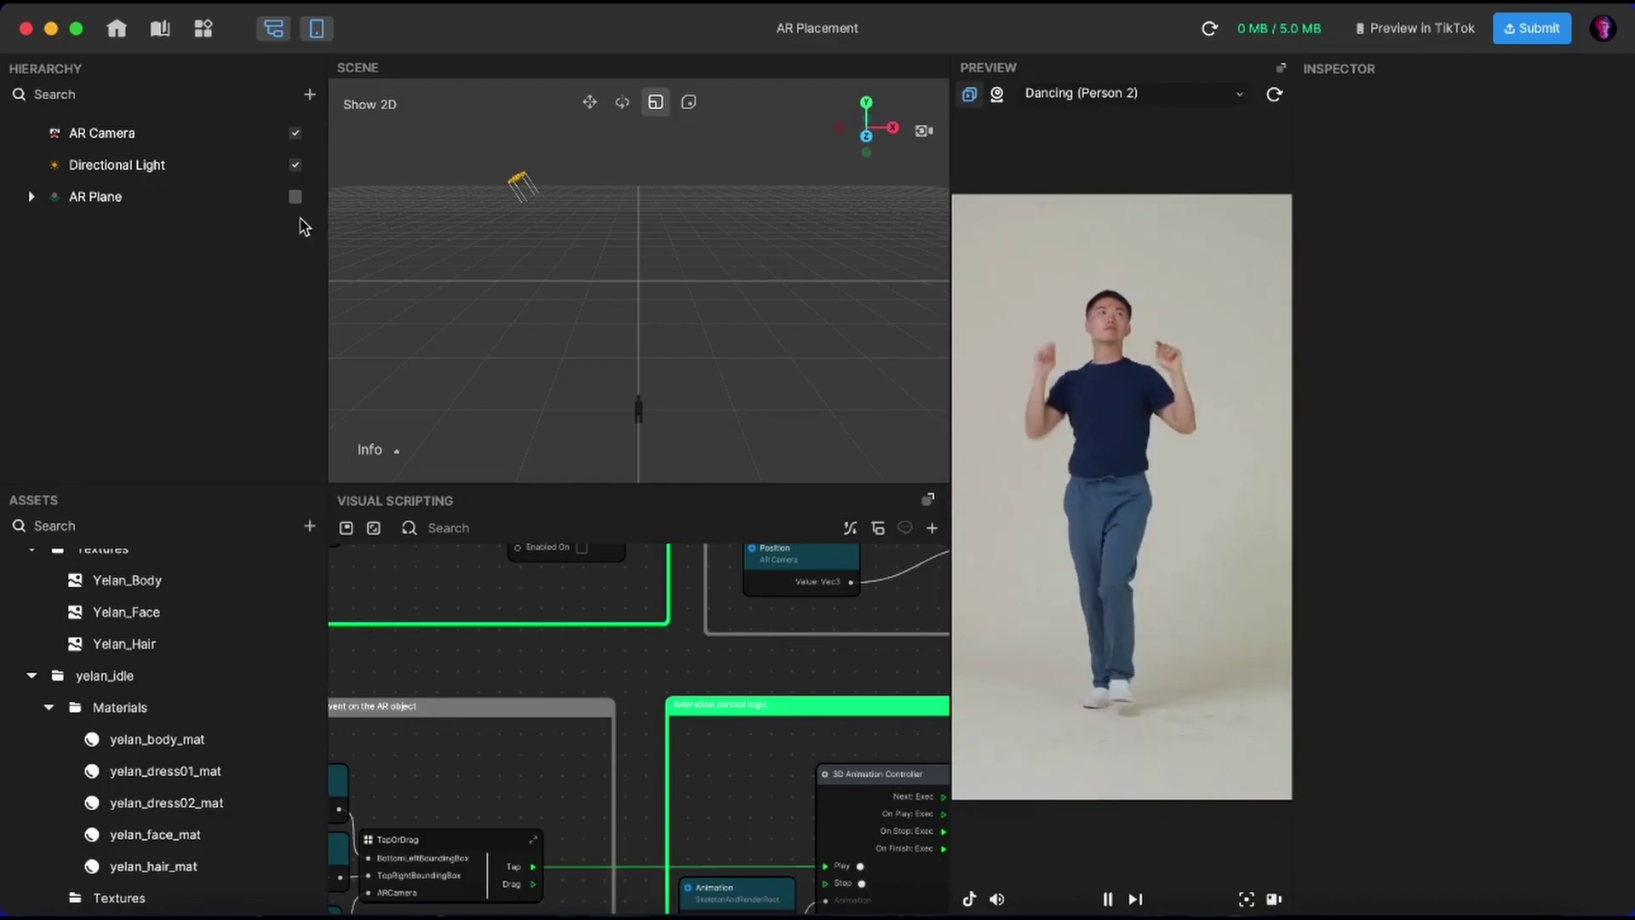
# Add a Body Avatar Drive object from AR Tracking to the Hierarchy.
pyautogui.click(312, 97)
pyautogui.moveTo(387, 179)
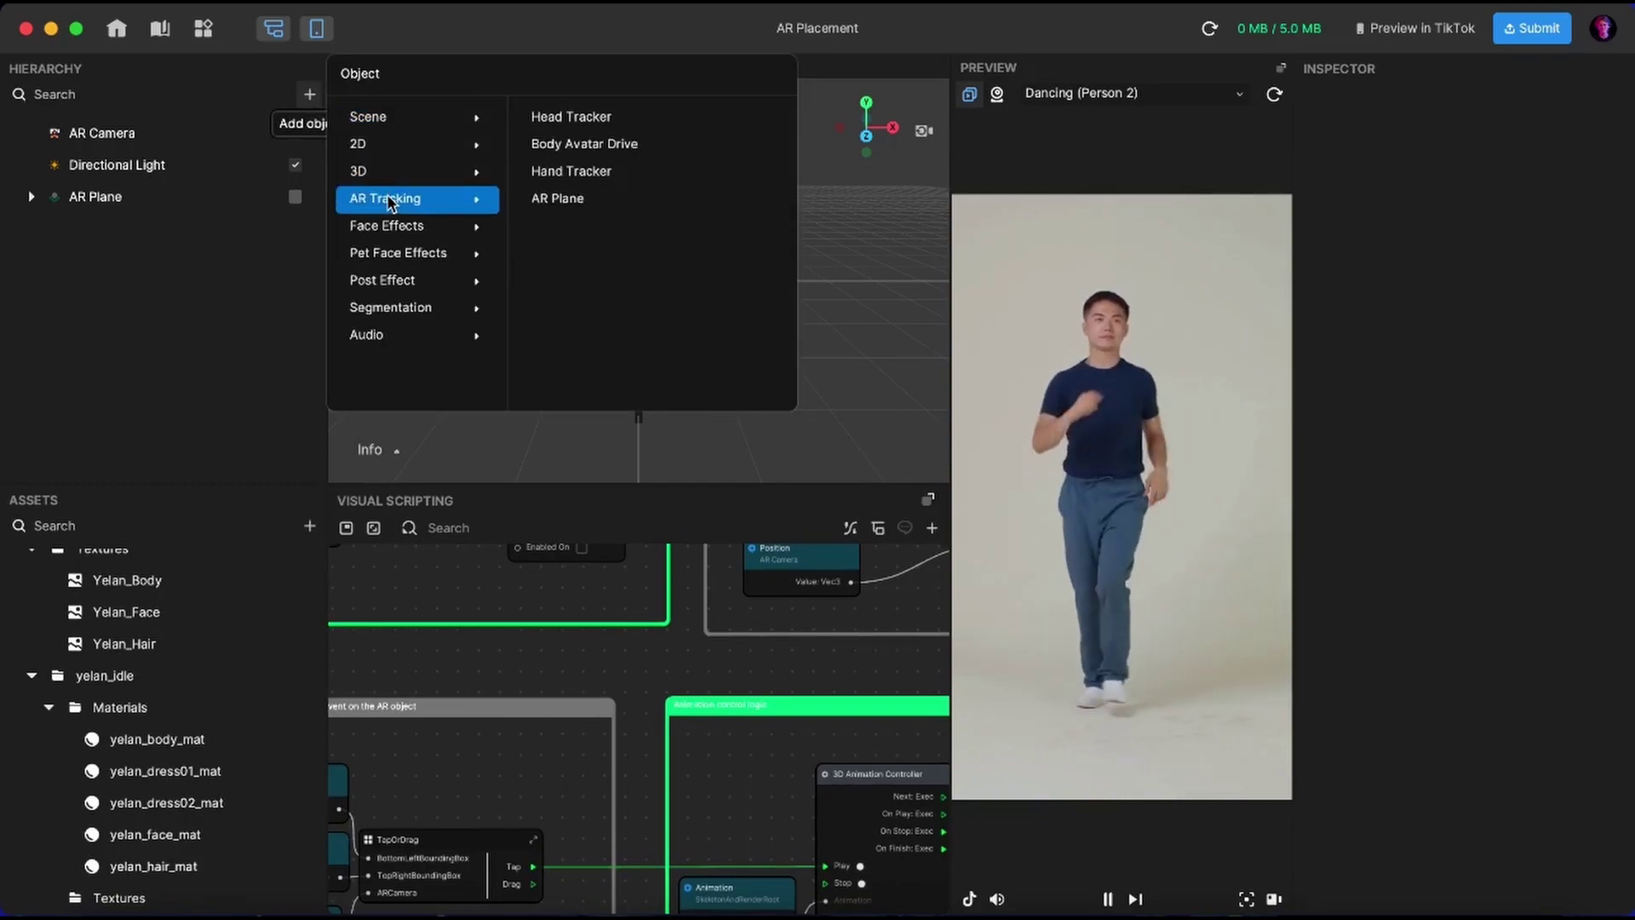
pyautogui.click(596, 145)
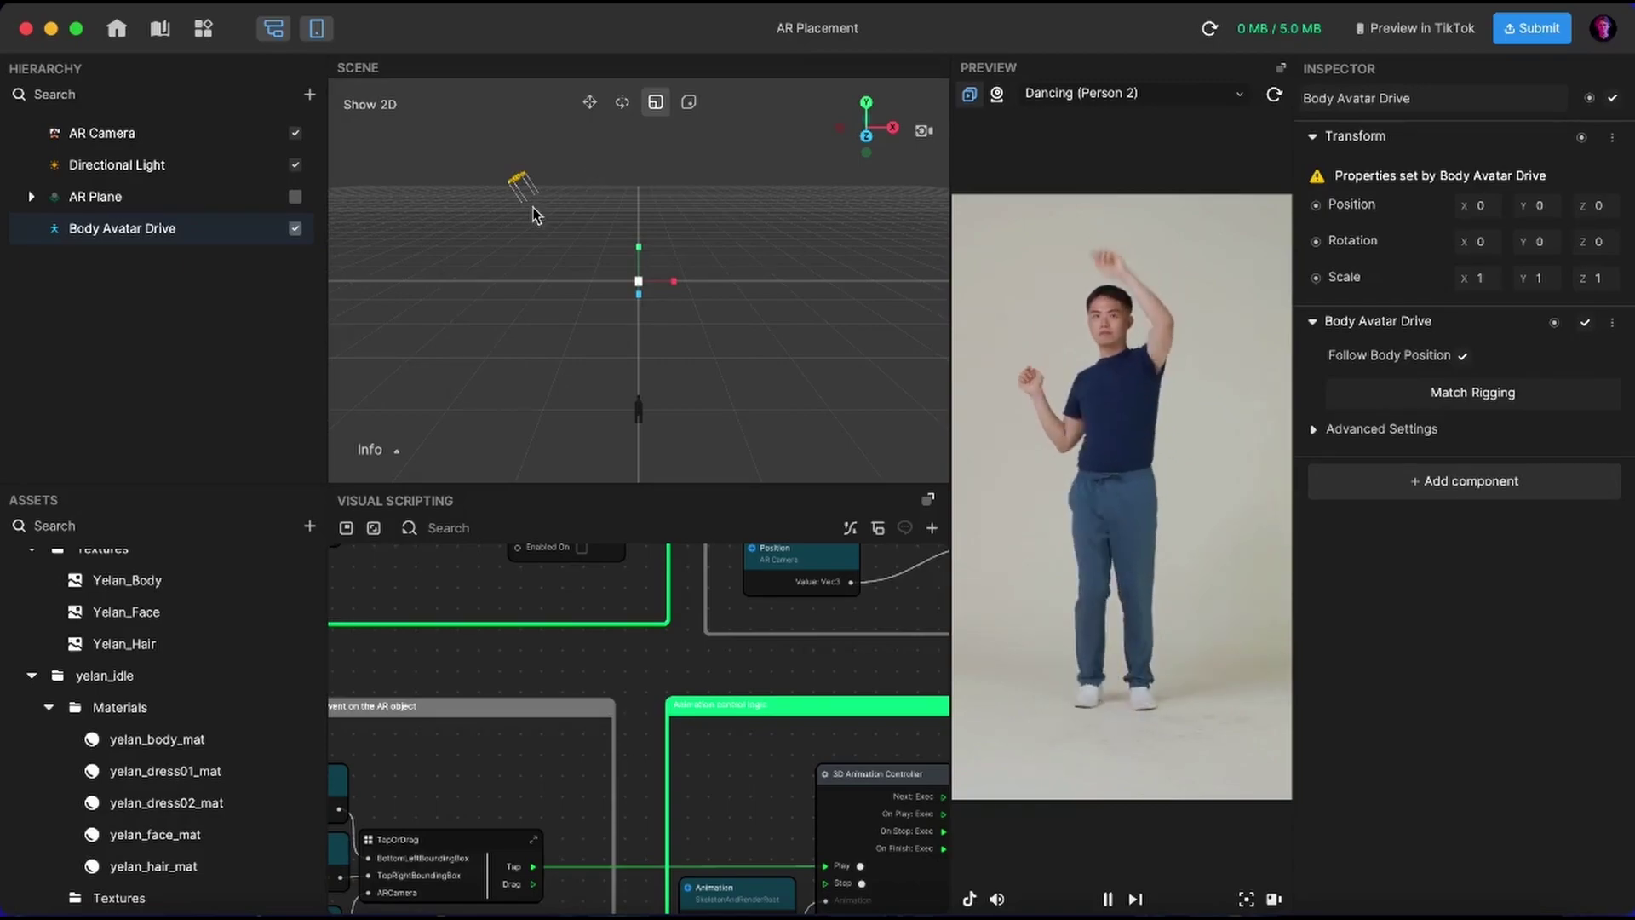
pyautogui.scroll(2, 195, 605)
# Collapse the Textures and yelan_idle folders, then import hutao.fbx from 3D_Characters/Hu_Tao.
pyautogui.click(31, 597)
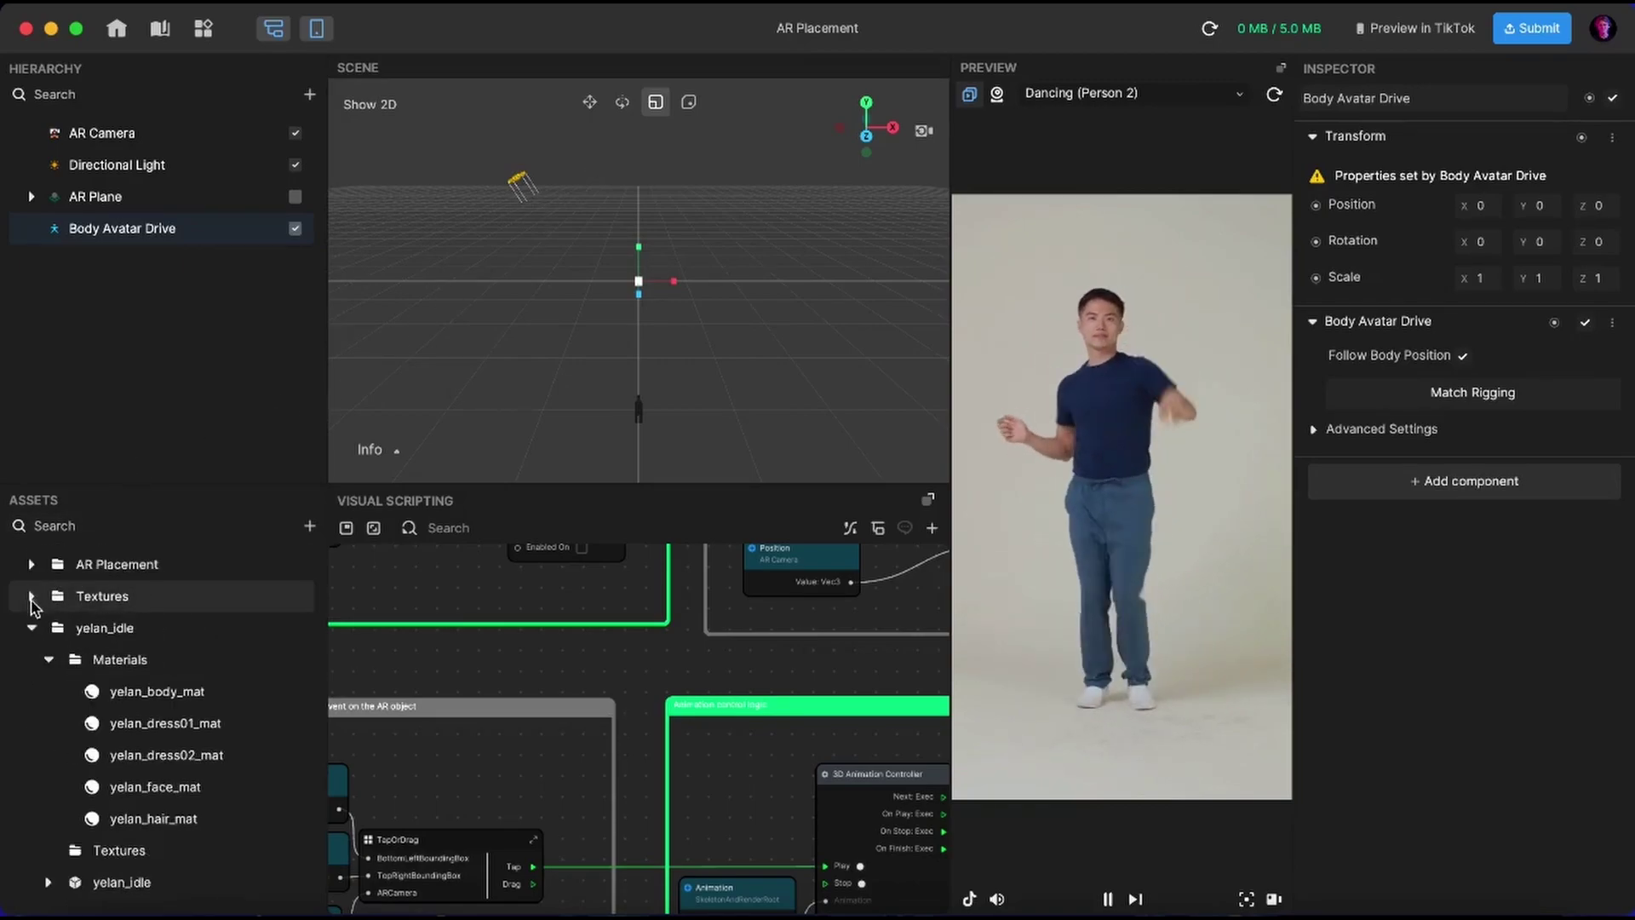
pyautogui.click(32, 628)
pyautogui.click(309, 525)
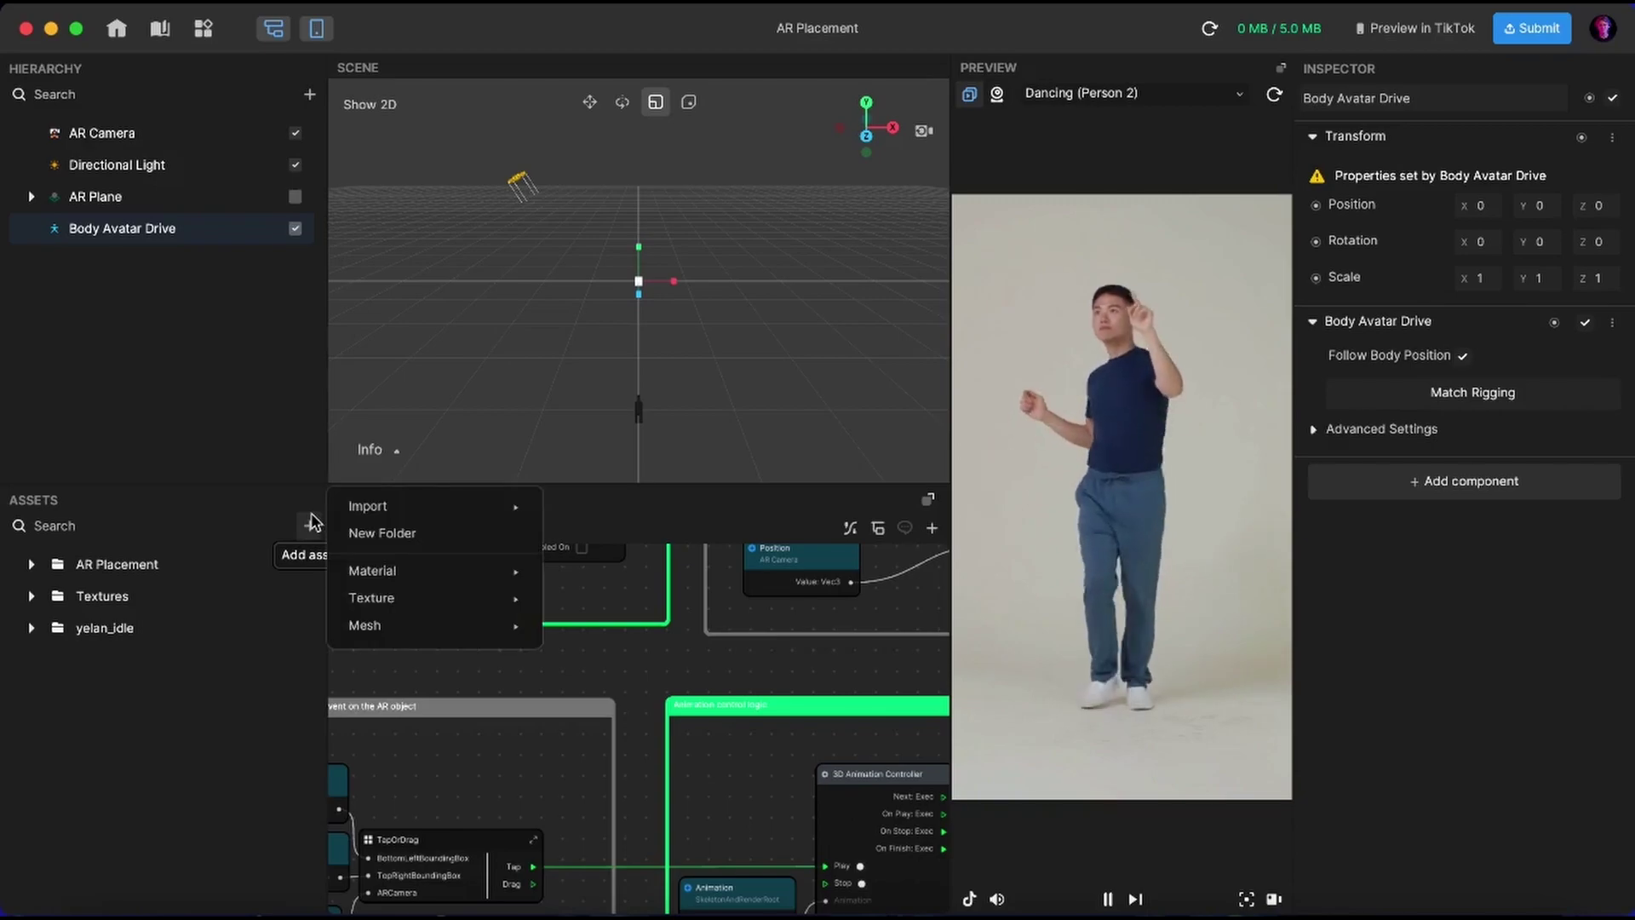
pyautogui.moveTo(409, 506)
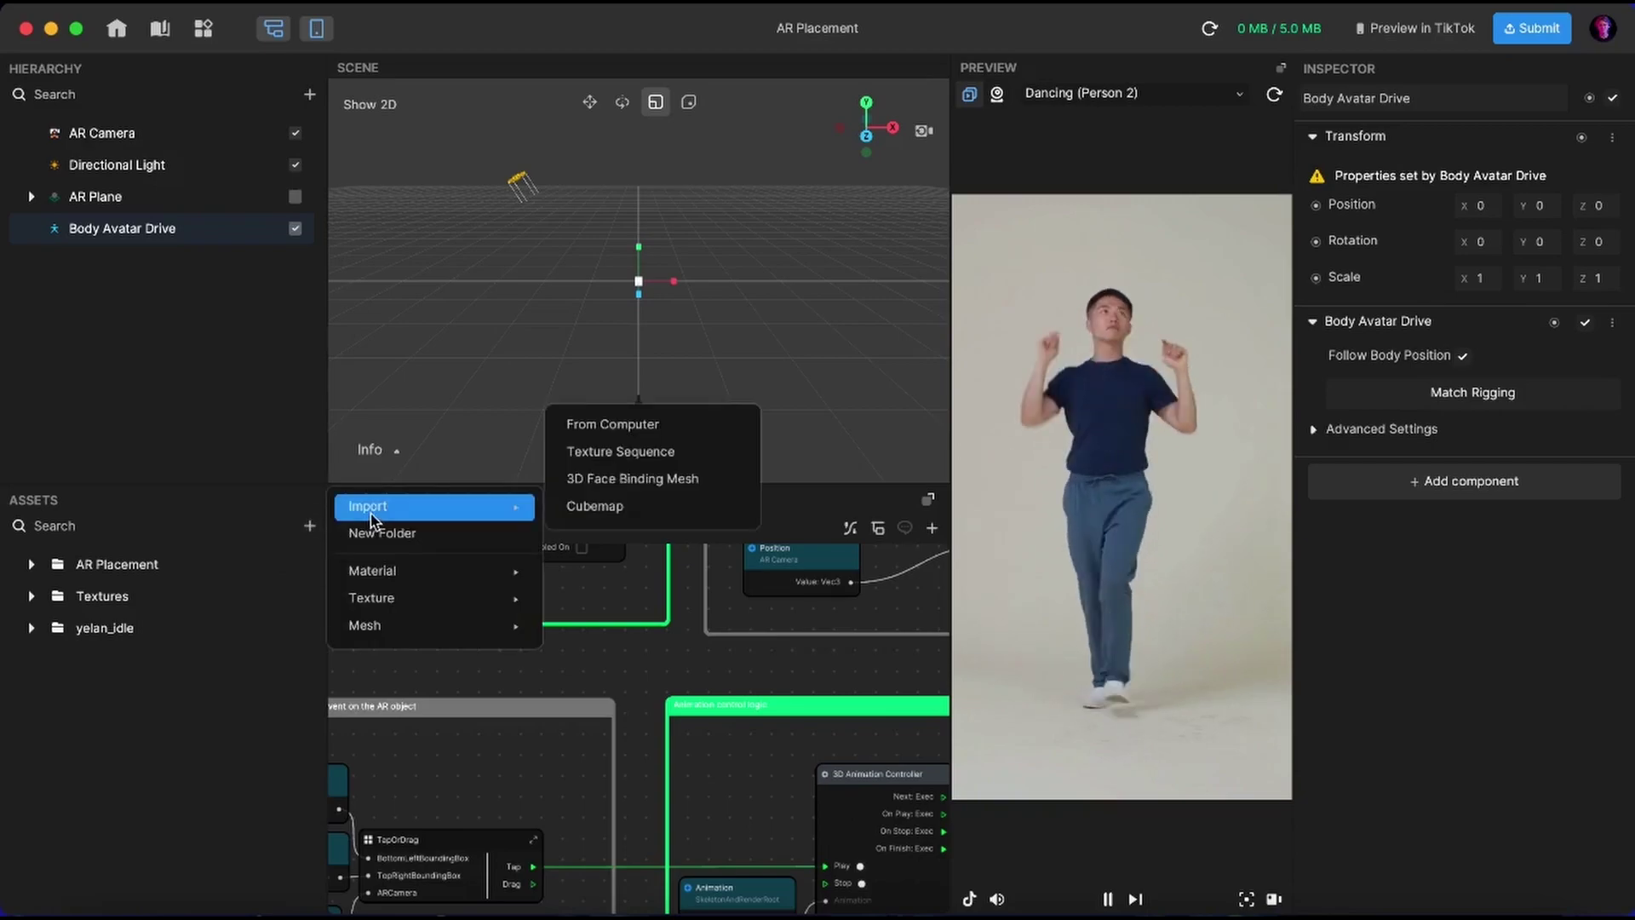
pyautogui.click(647, 426)
pyautogui.click(796, 167)
pyautogui.click(804, 218)
pyautogui.click(799, 222)
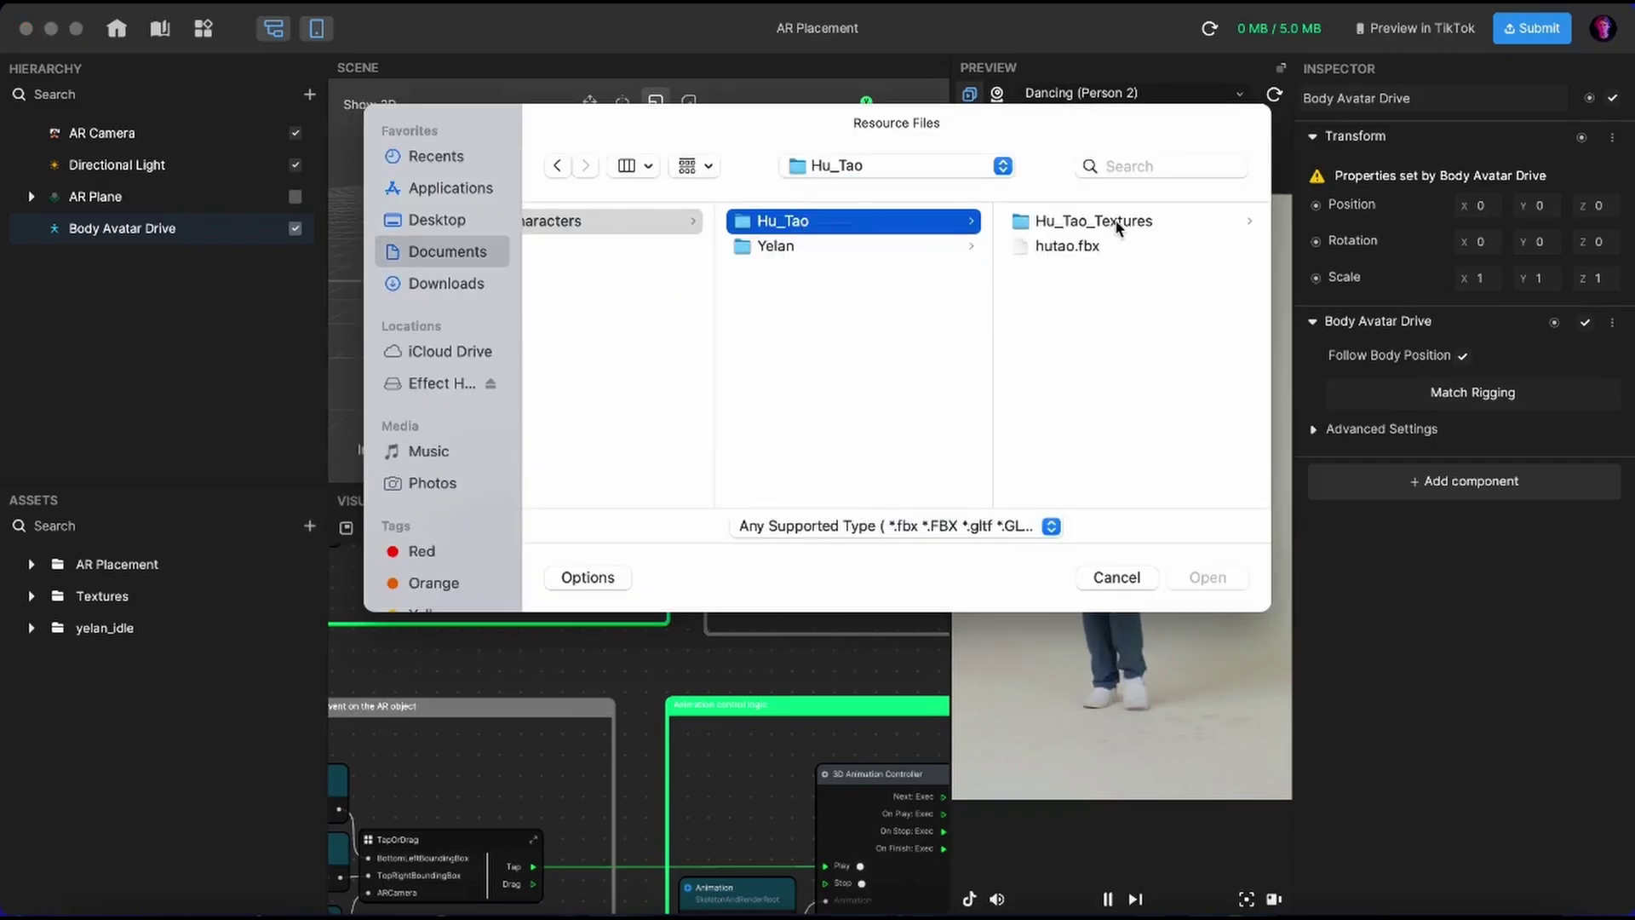
pyautogui.click(1073, 246)
pyautogui.click(1201, 577)
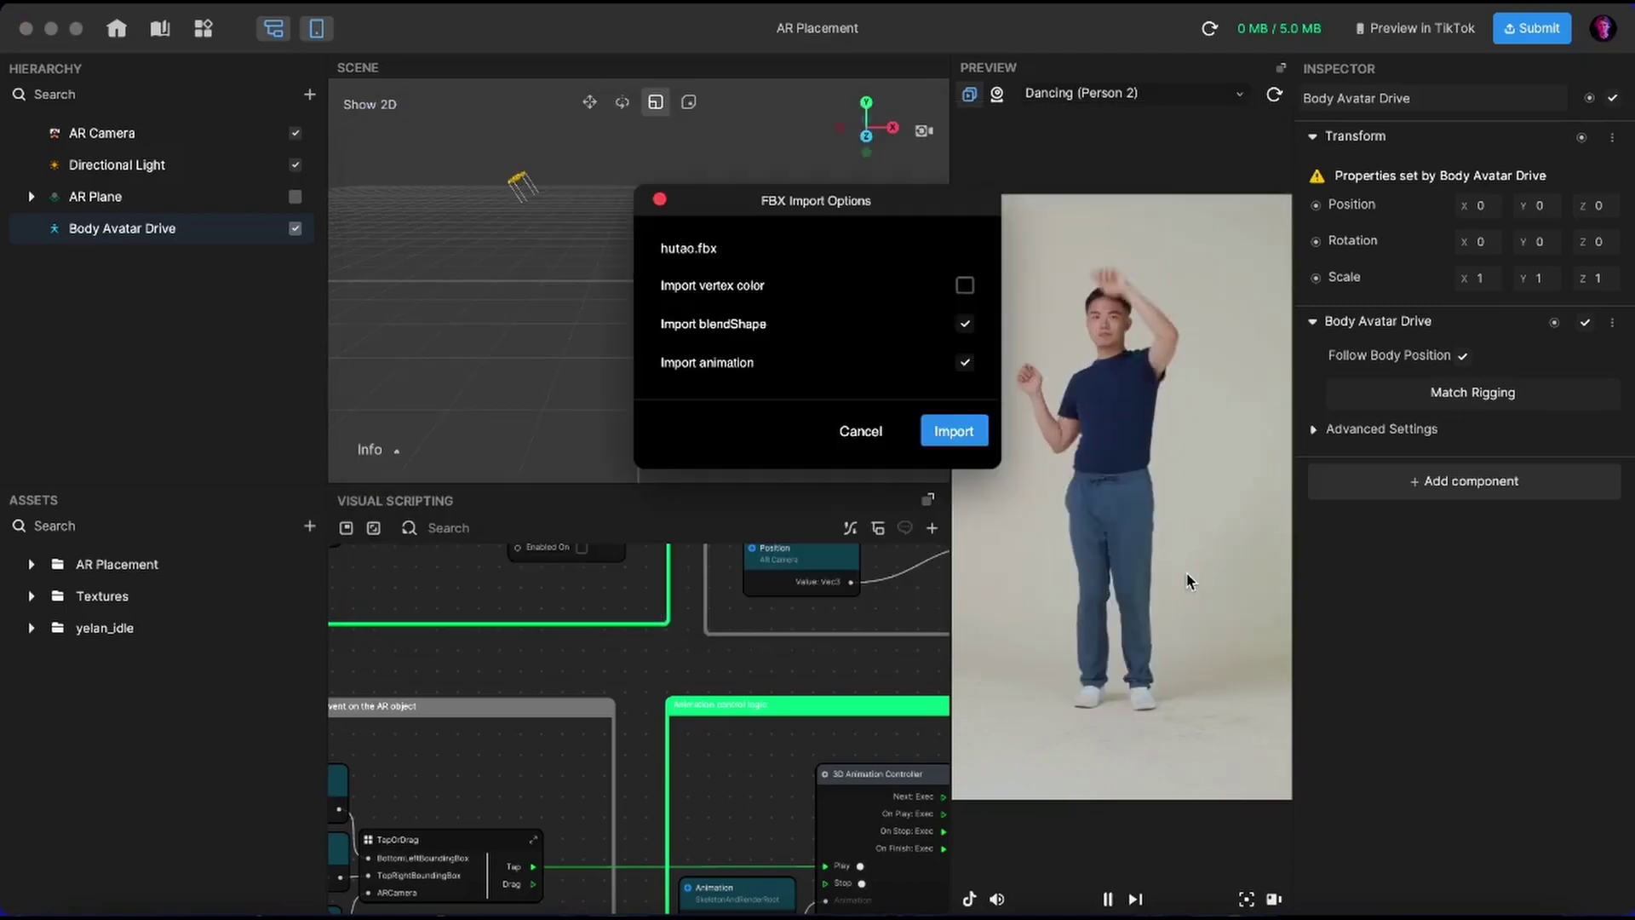
pyautogui.click(953, 434)
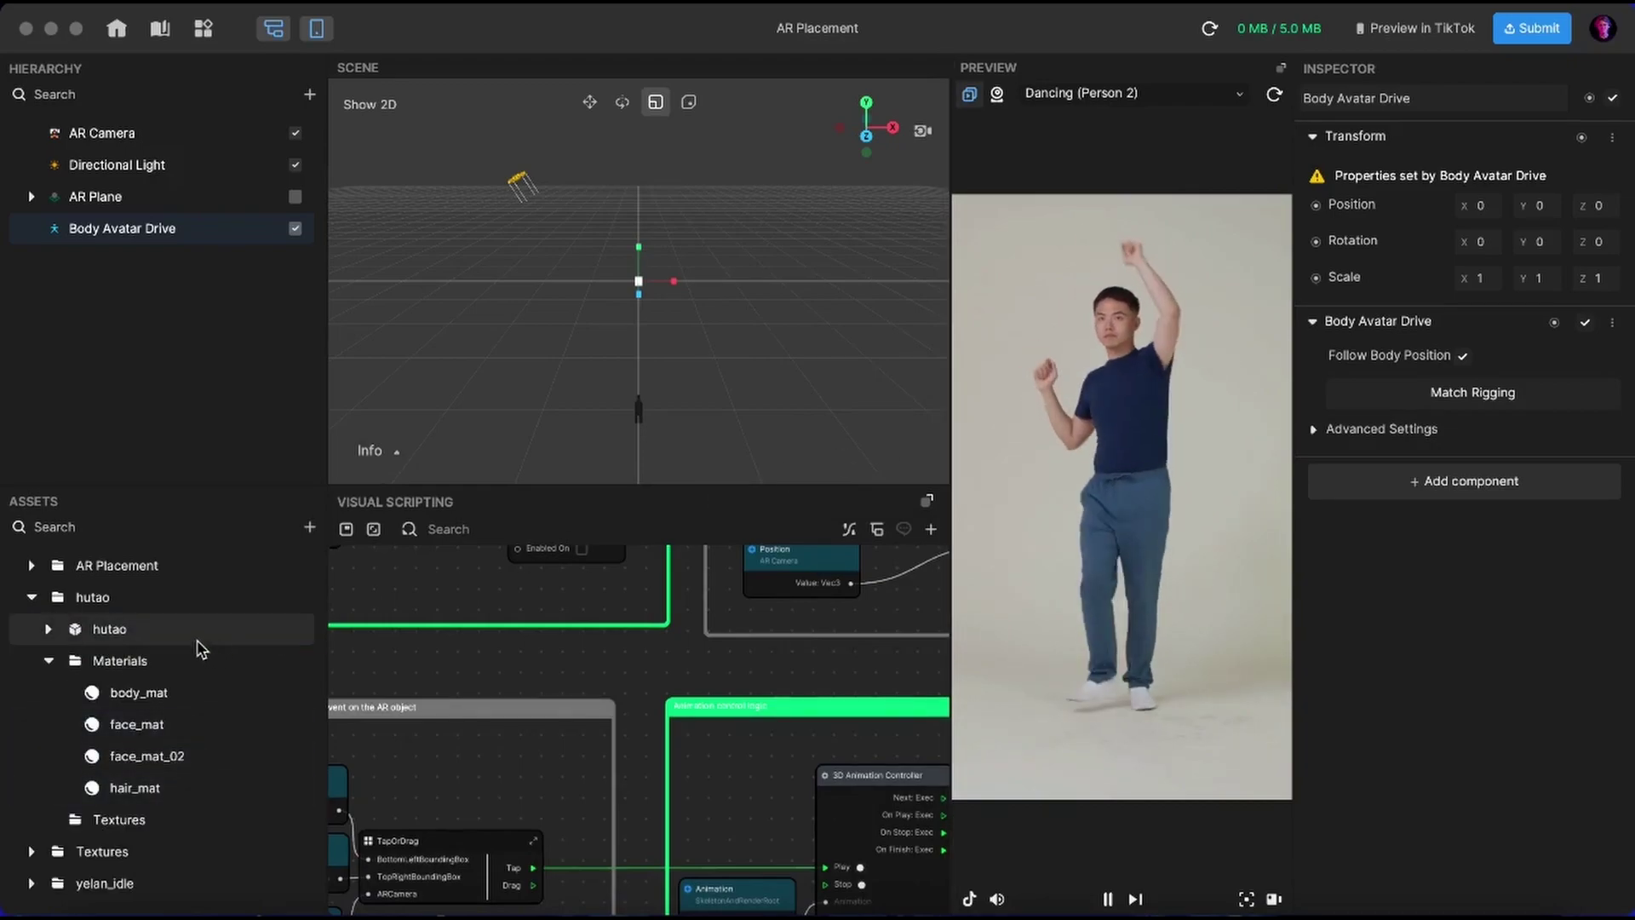
# Drop the hutao asset into the Hierarchy as a child of Body Avatar Drive.
pyautogui.moveTo(190, 628); pyautogui.dragTo(146, 402)
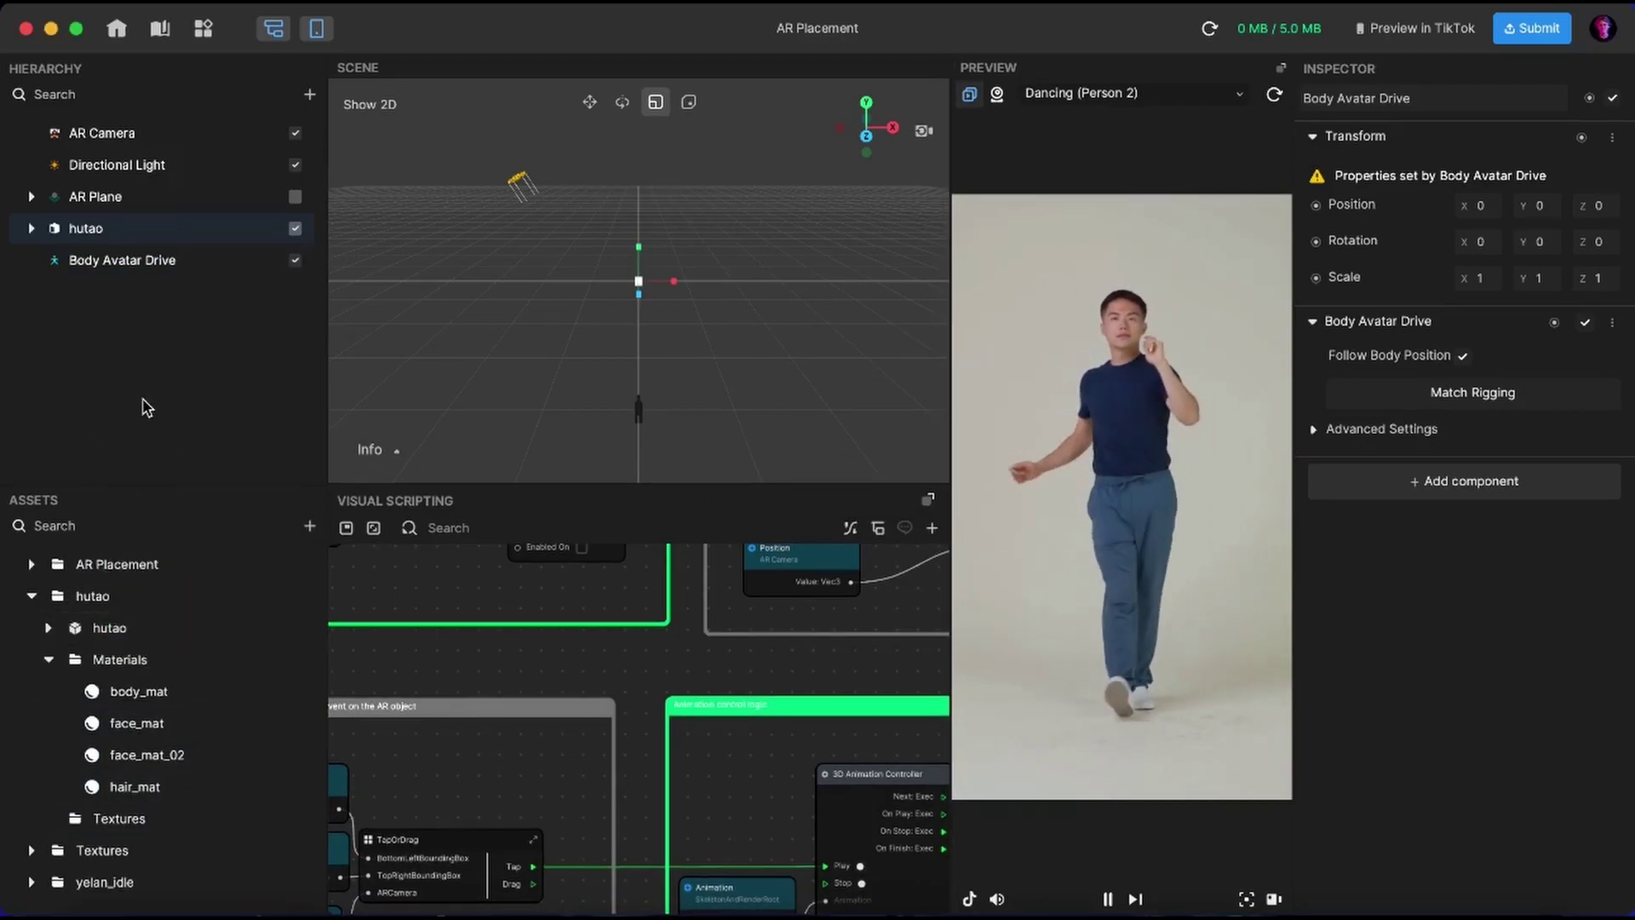
pyautogui.moveTo(83, 236); pyautogui.dragTo(119, 268)
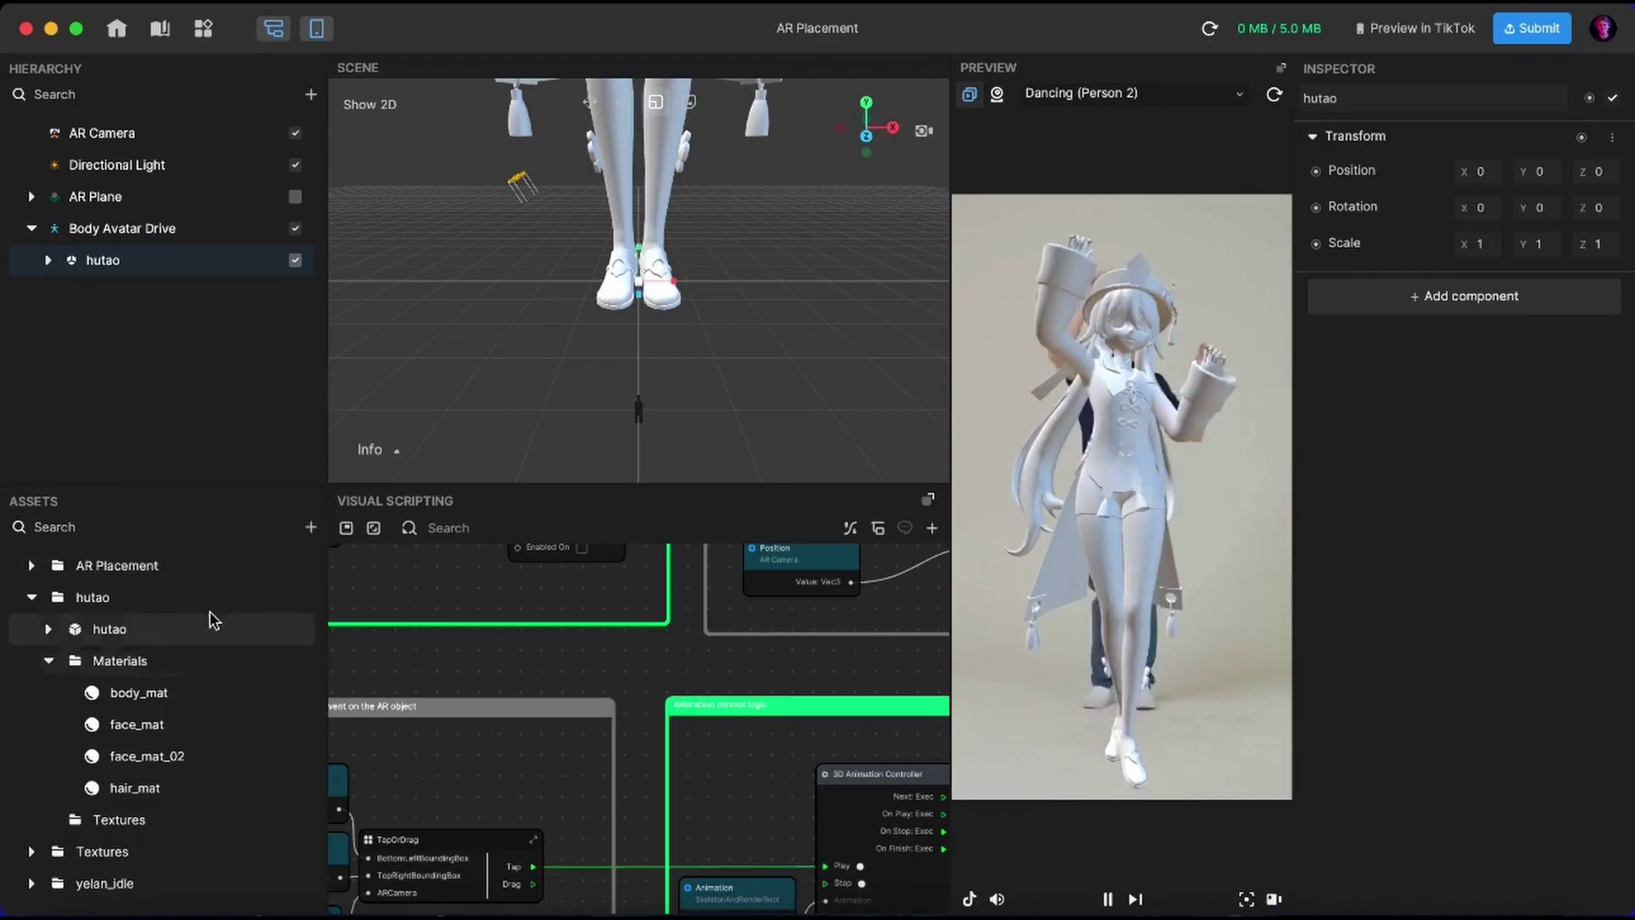
# Import Hu_Tao_Body, Hu_Tao_Face and Hu_Tao_Hair PNGs from the Hu_Tao_Textures folder.
pyautogui.click(309, 525)
pyautogui.moveTo(396, 511)
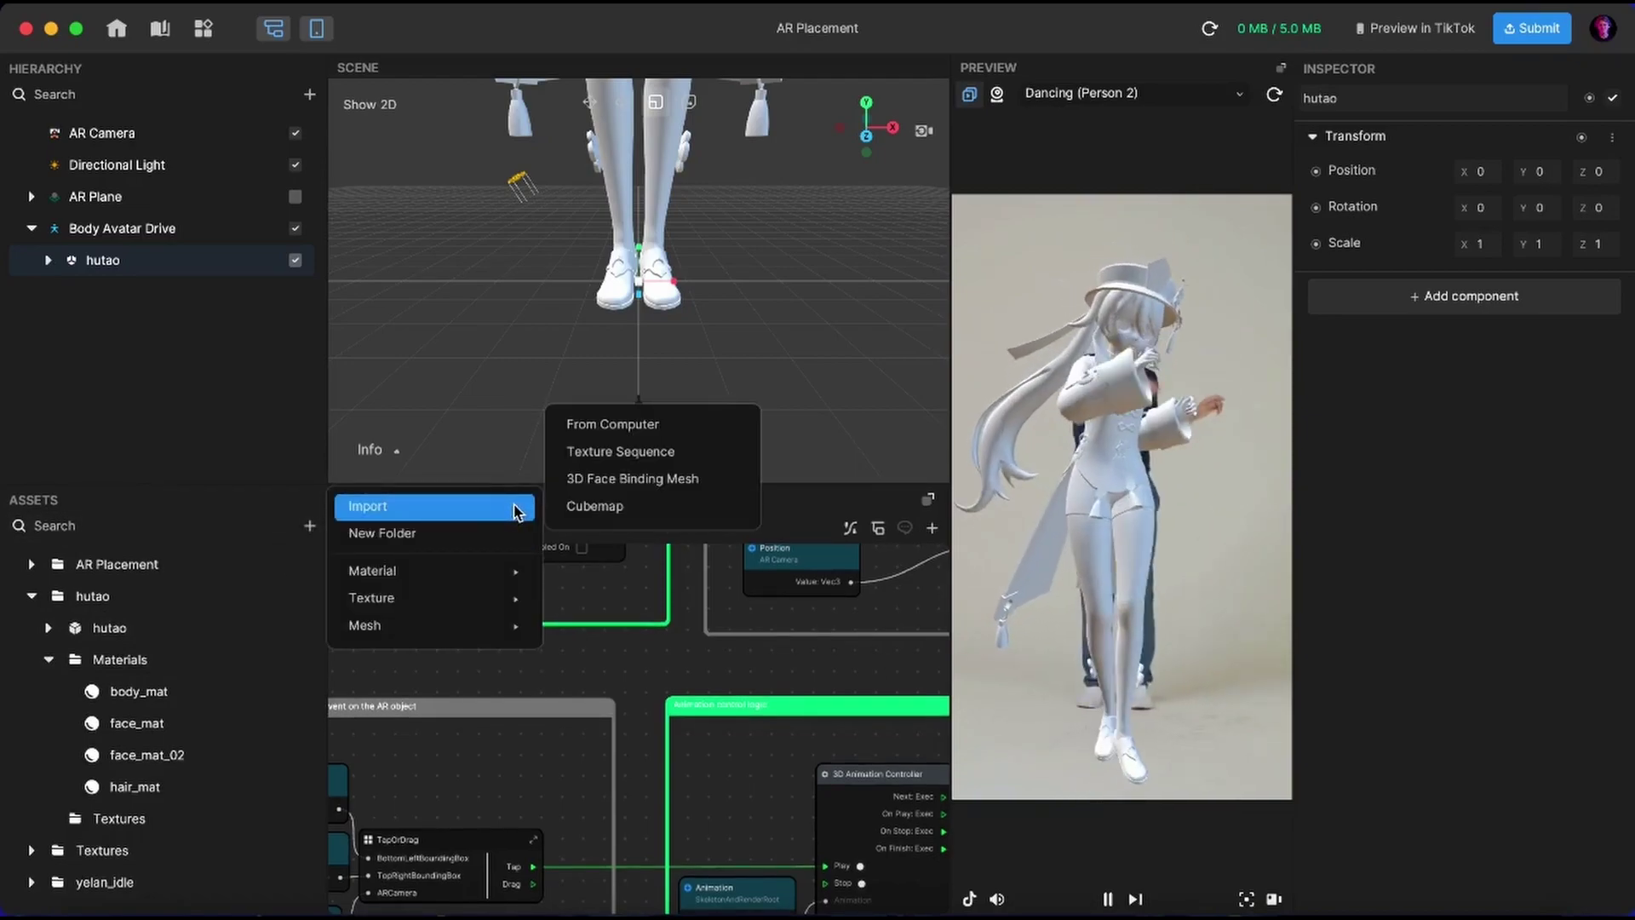
pyautogui.click(637, 424)
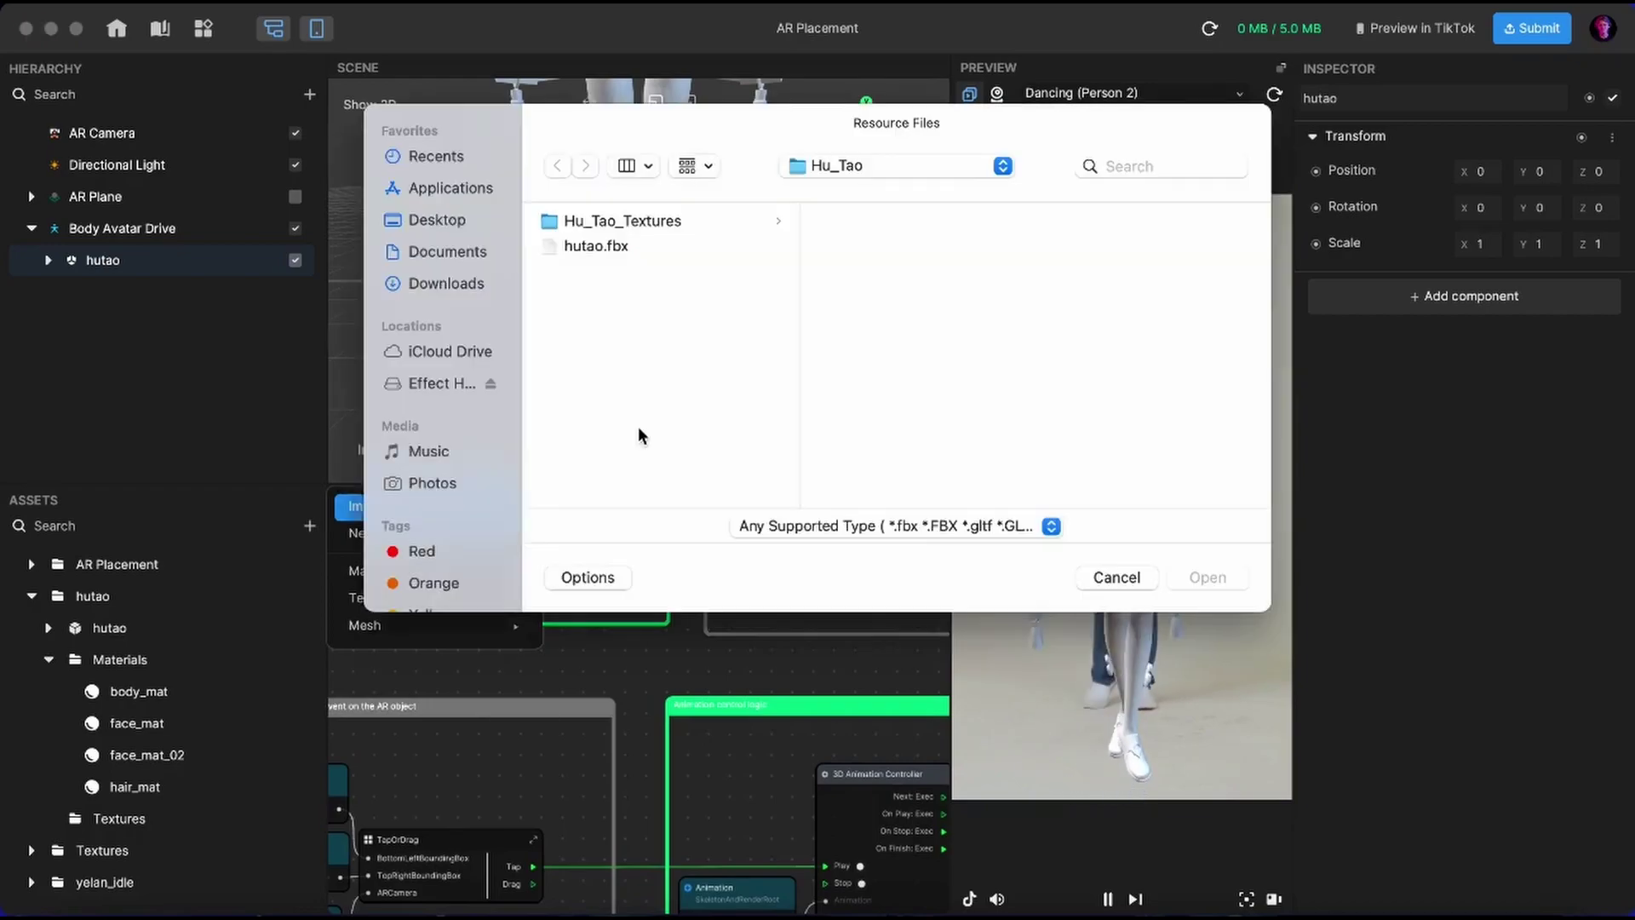
pyautogui.click(648, 223)
pyautogui.click(880, 223)
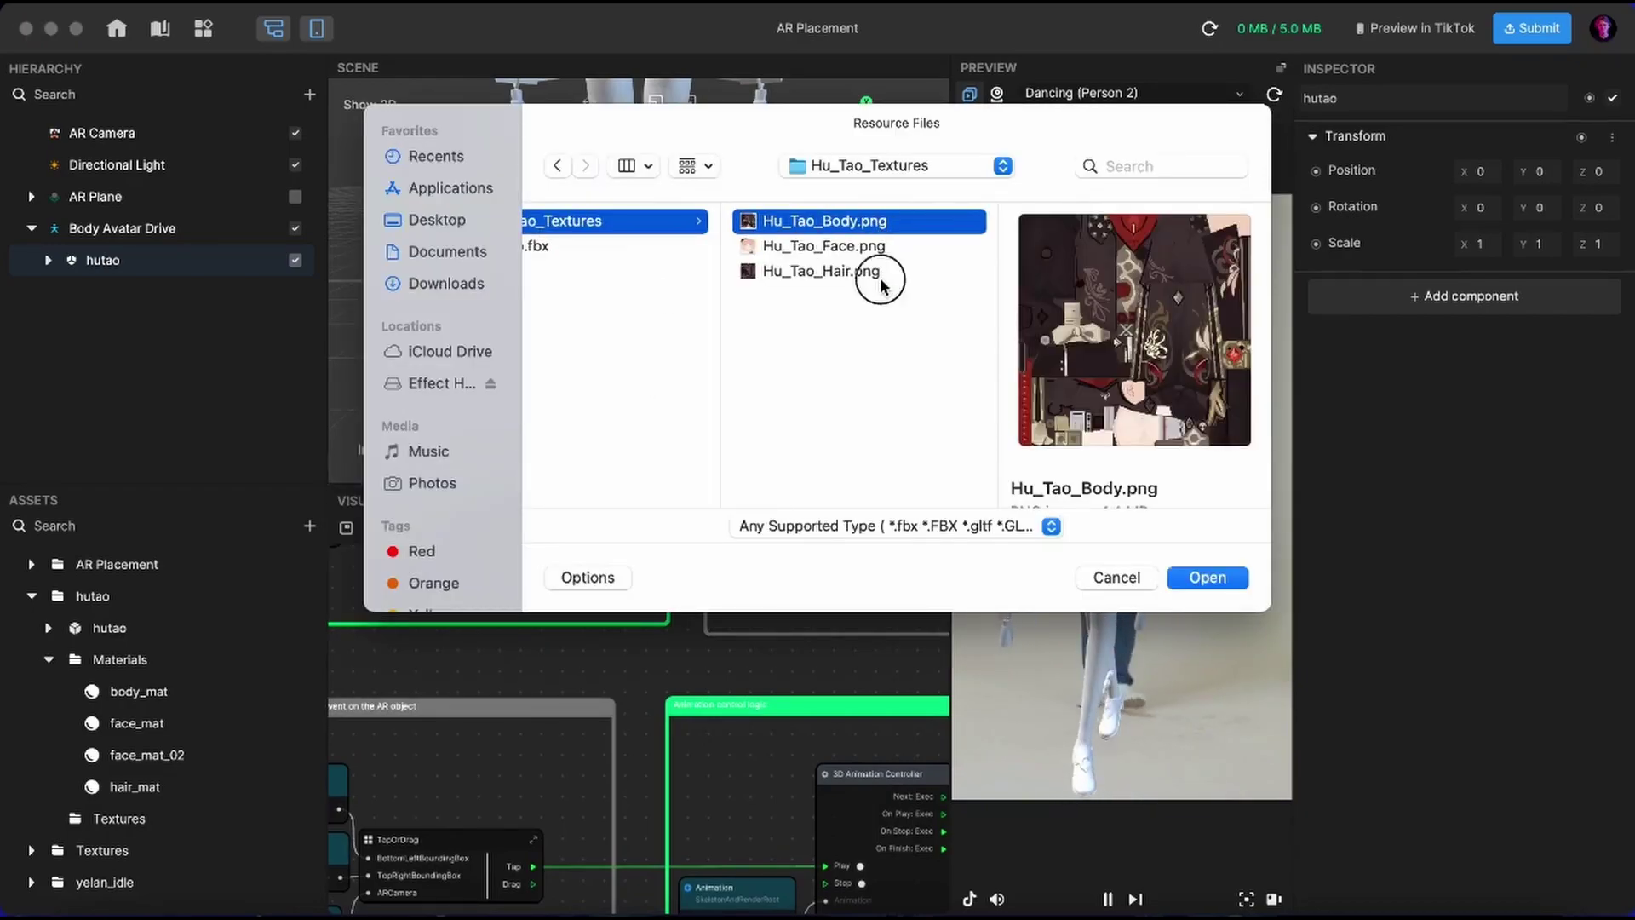
pyautogui.keyDown('shift'); pyautogui.click(880, 273); pyautogui.keyUp('shift')
pyautogui.click(1207, 578)
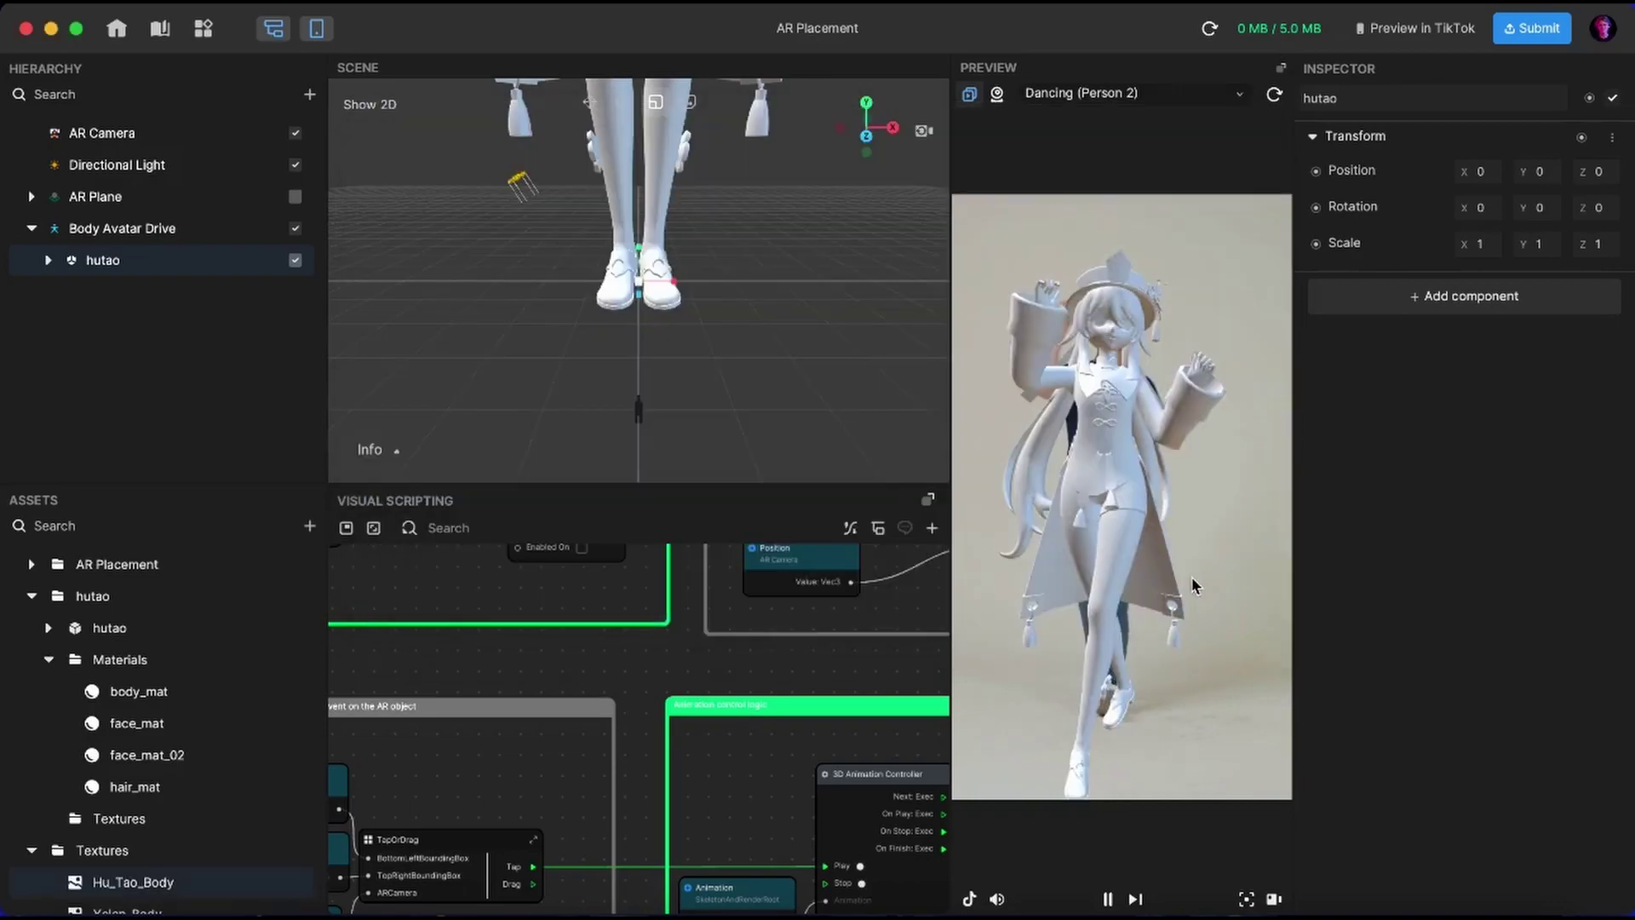
pyautogui.scroll(-5, 252, 755)
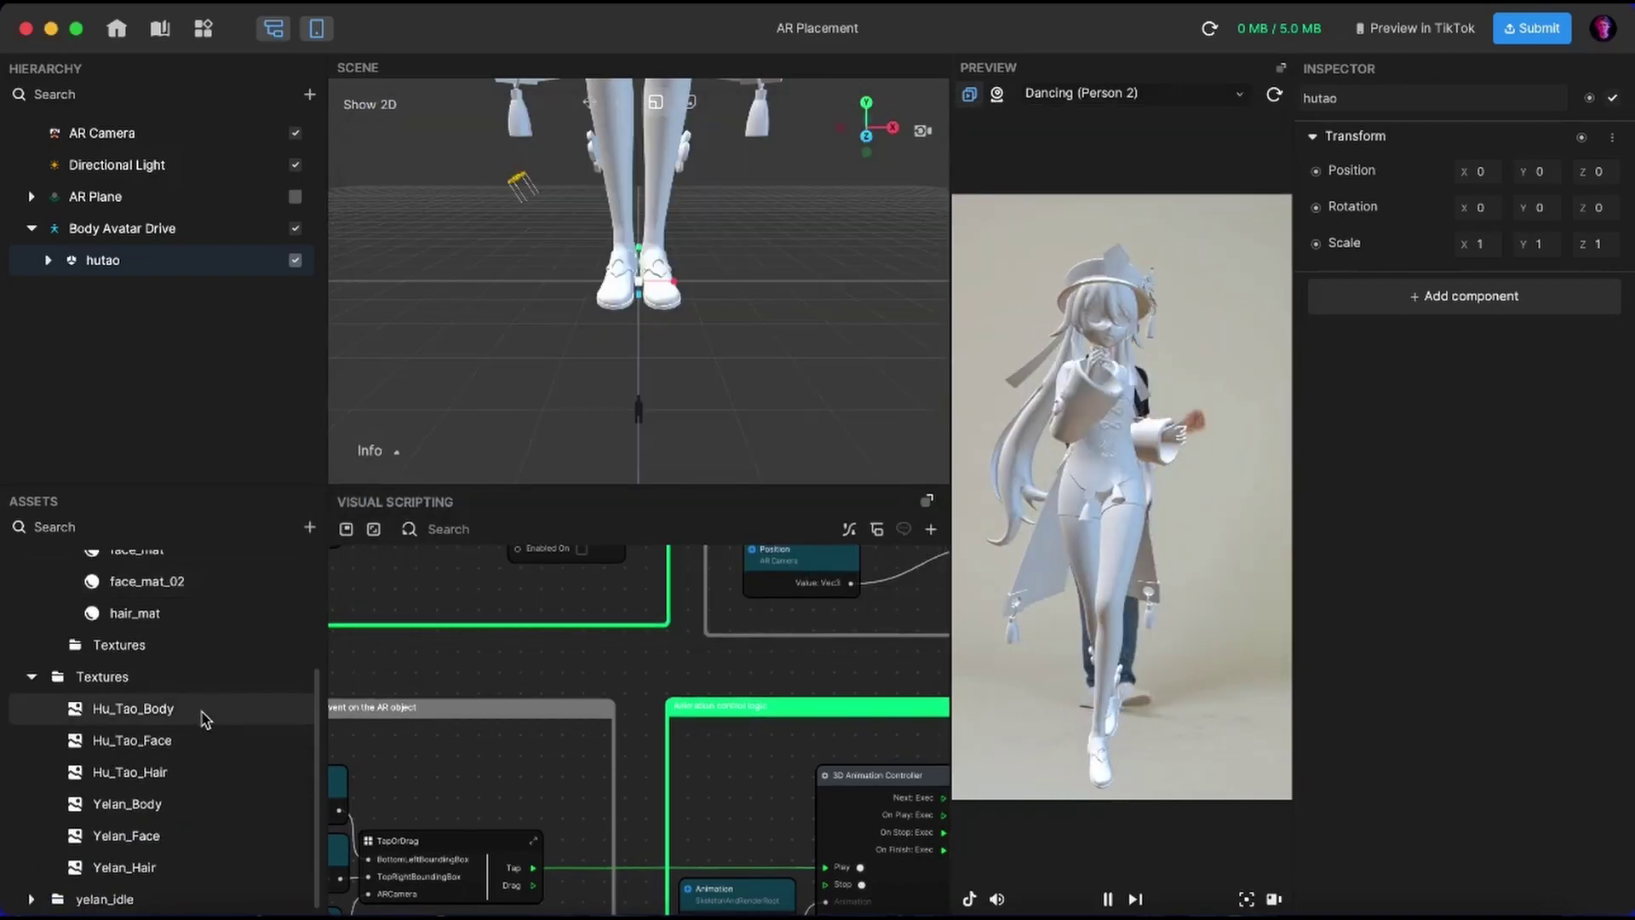
pyautogui.scroll(5, 205, 720)
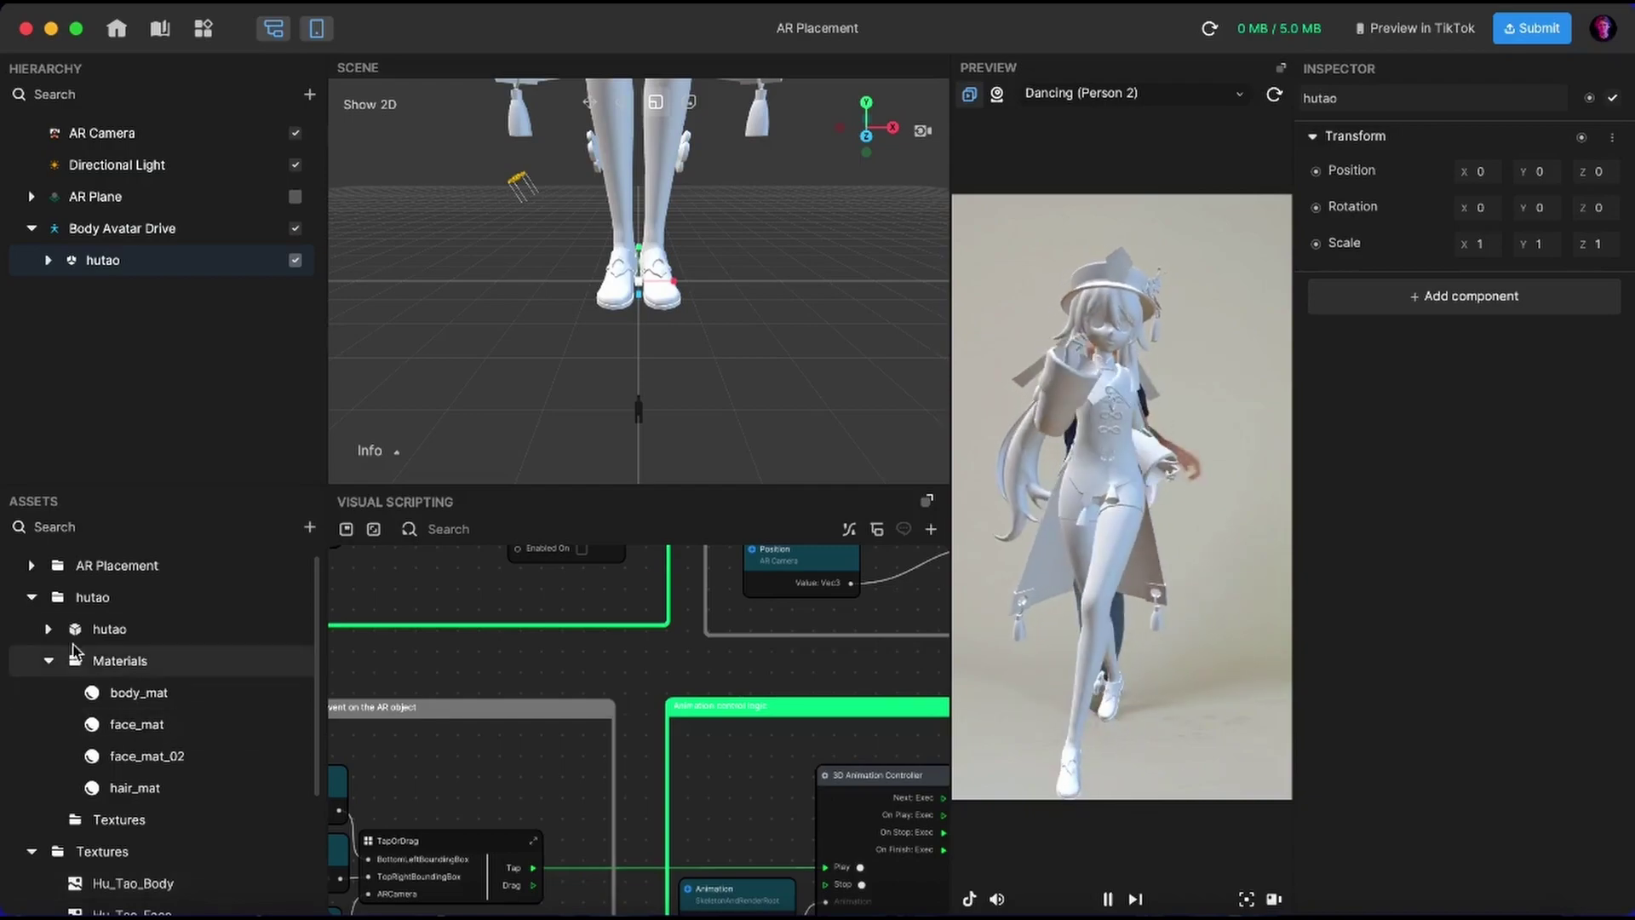
# Enable Texture On for body_mat and assign it the Hu_Tao_Body albedo texture.
pyautogui.click(125, 696)
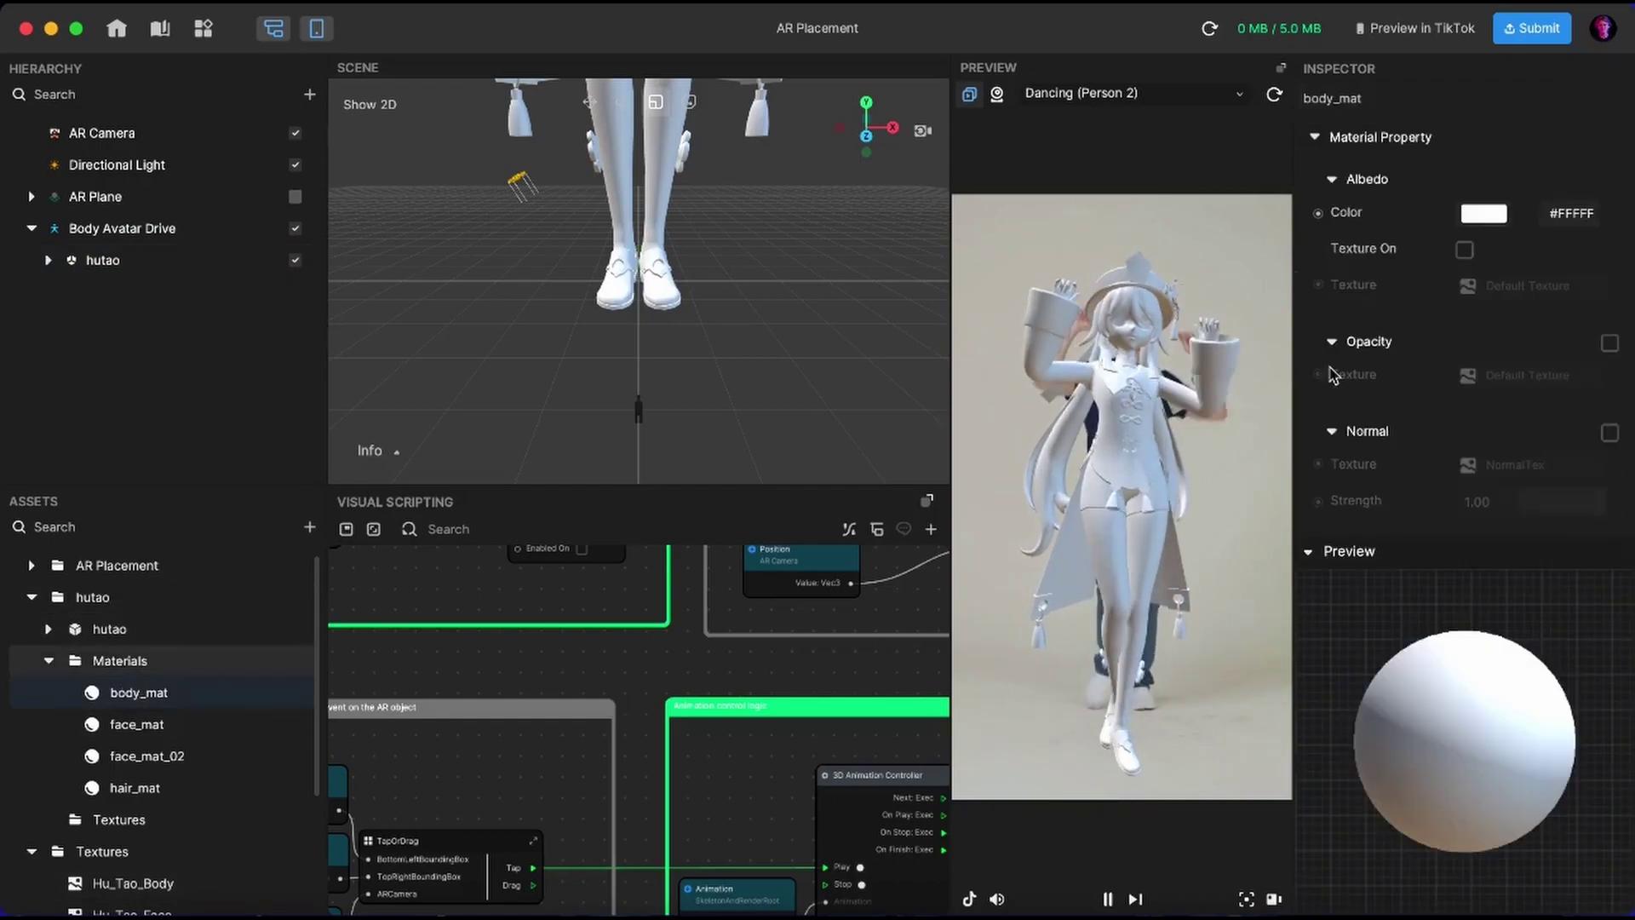
pyautogui.click(1467, 251)
pyautogui.click(1504, 283)
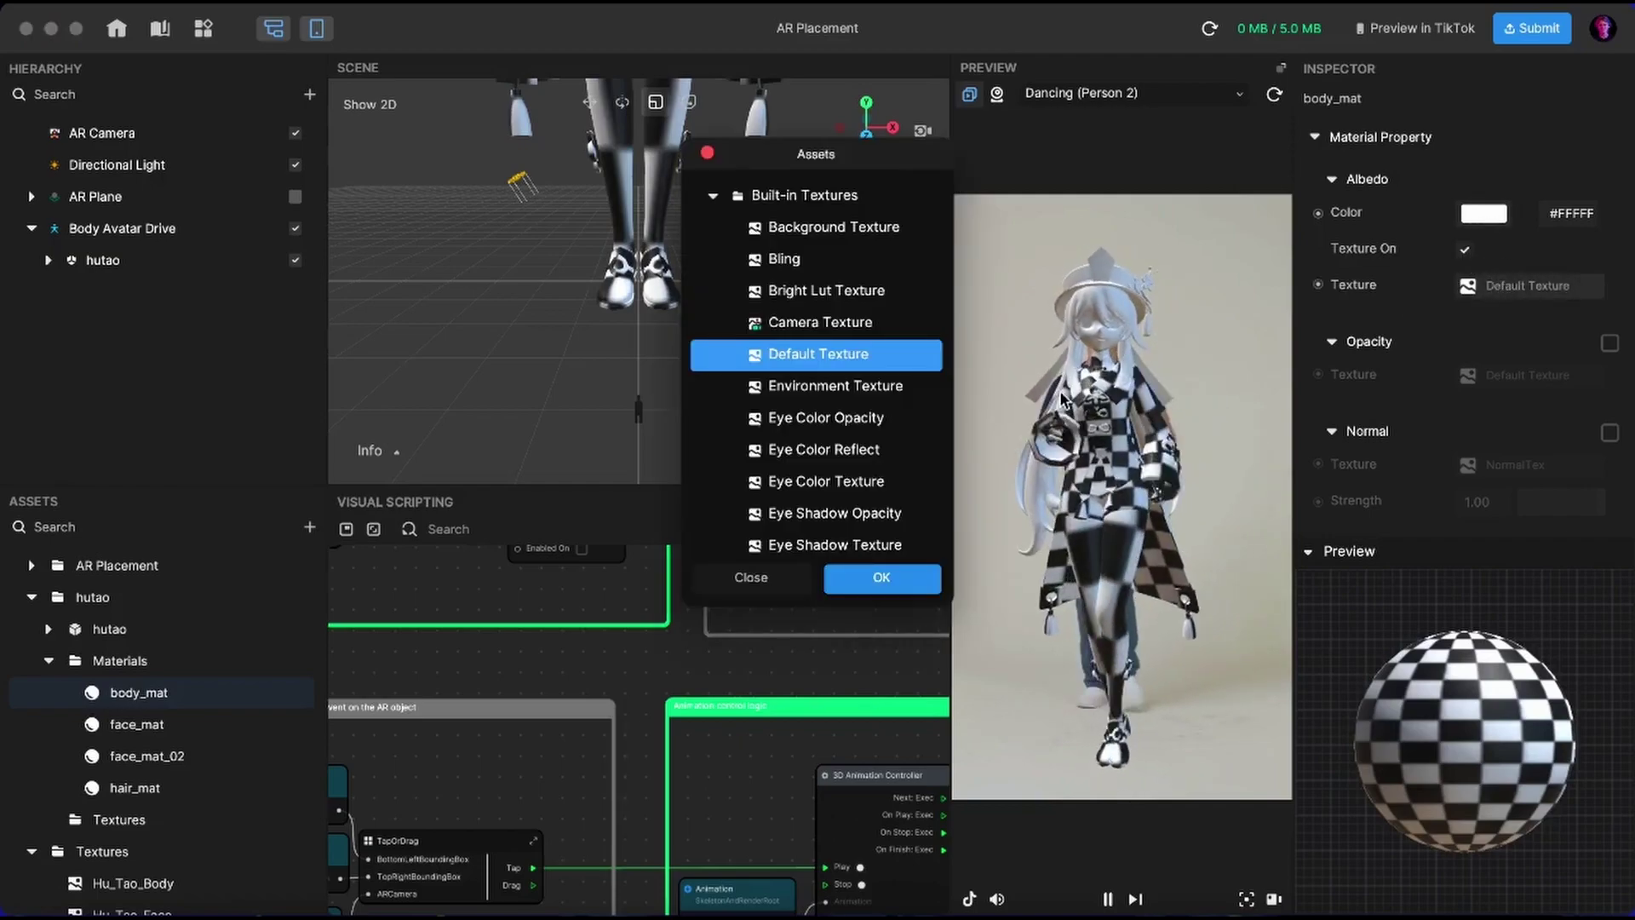
pyautogui.scroll(-10, 840, 477)
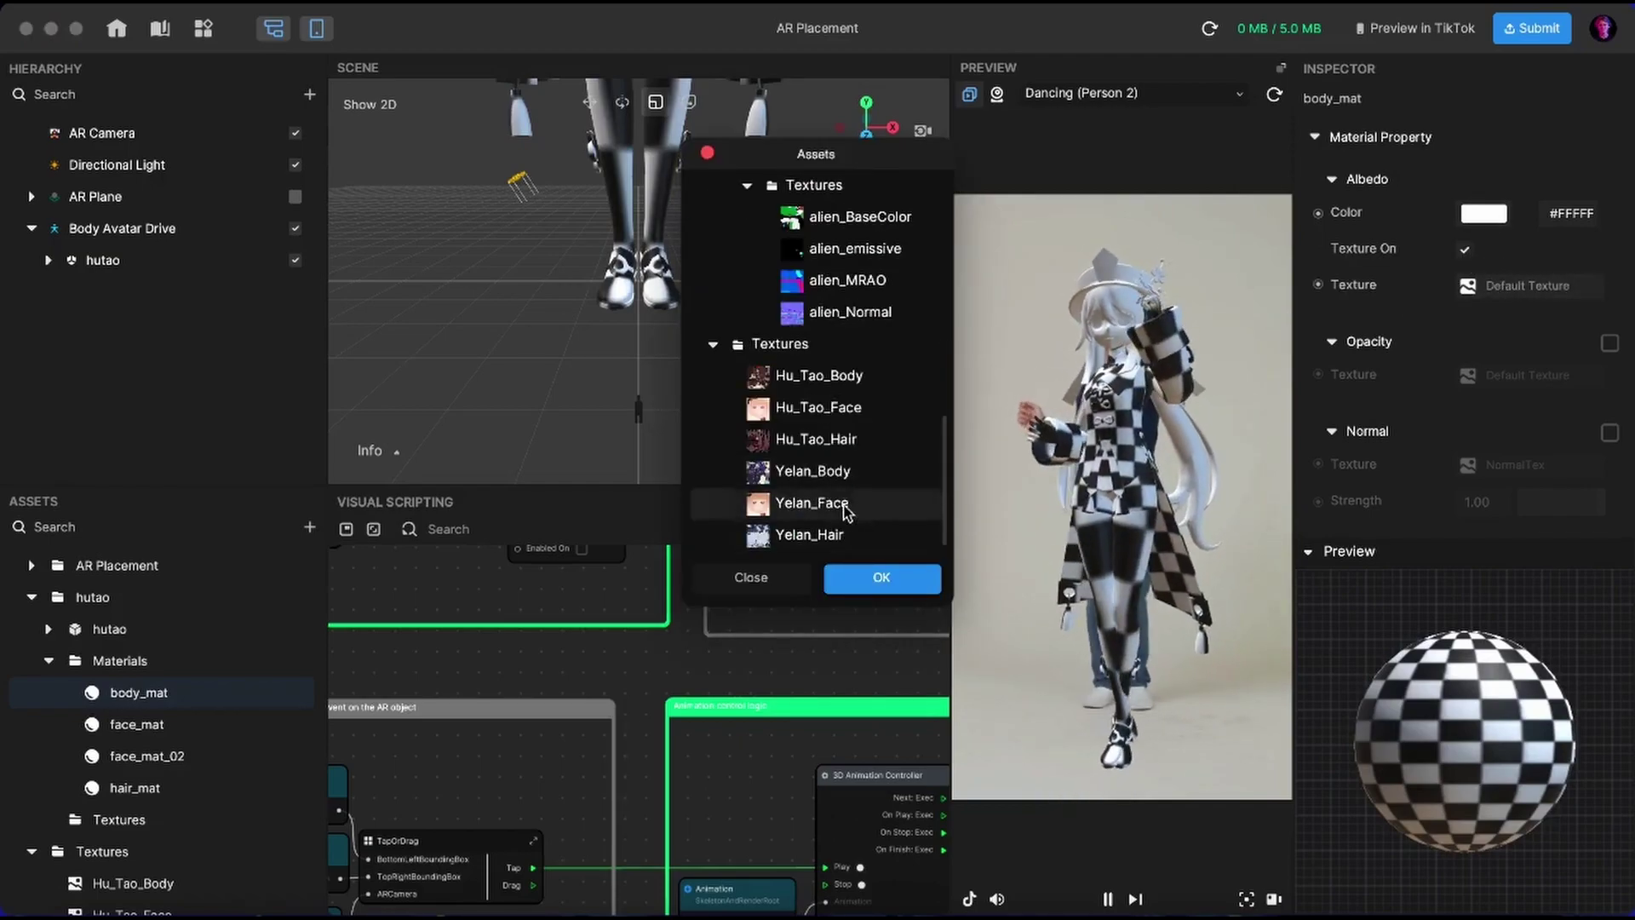
pyautogui.click(847, 378)
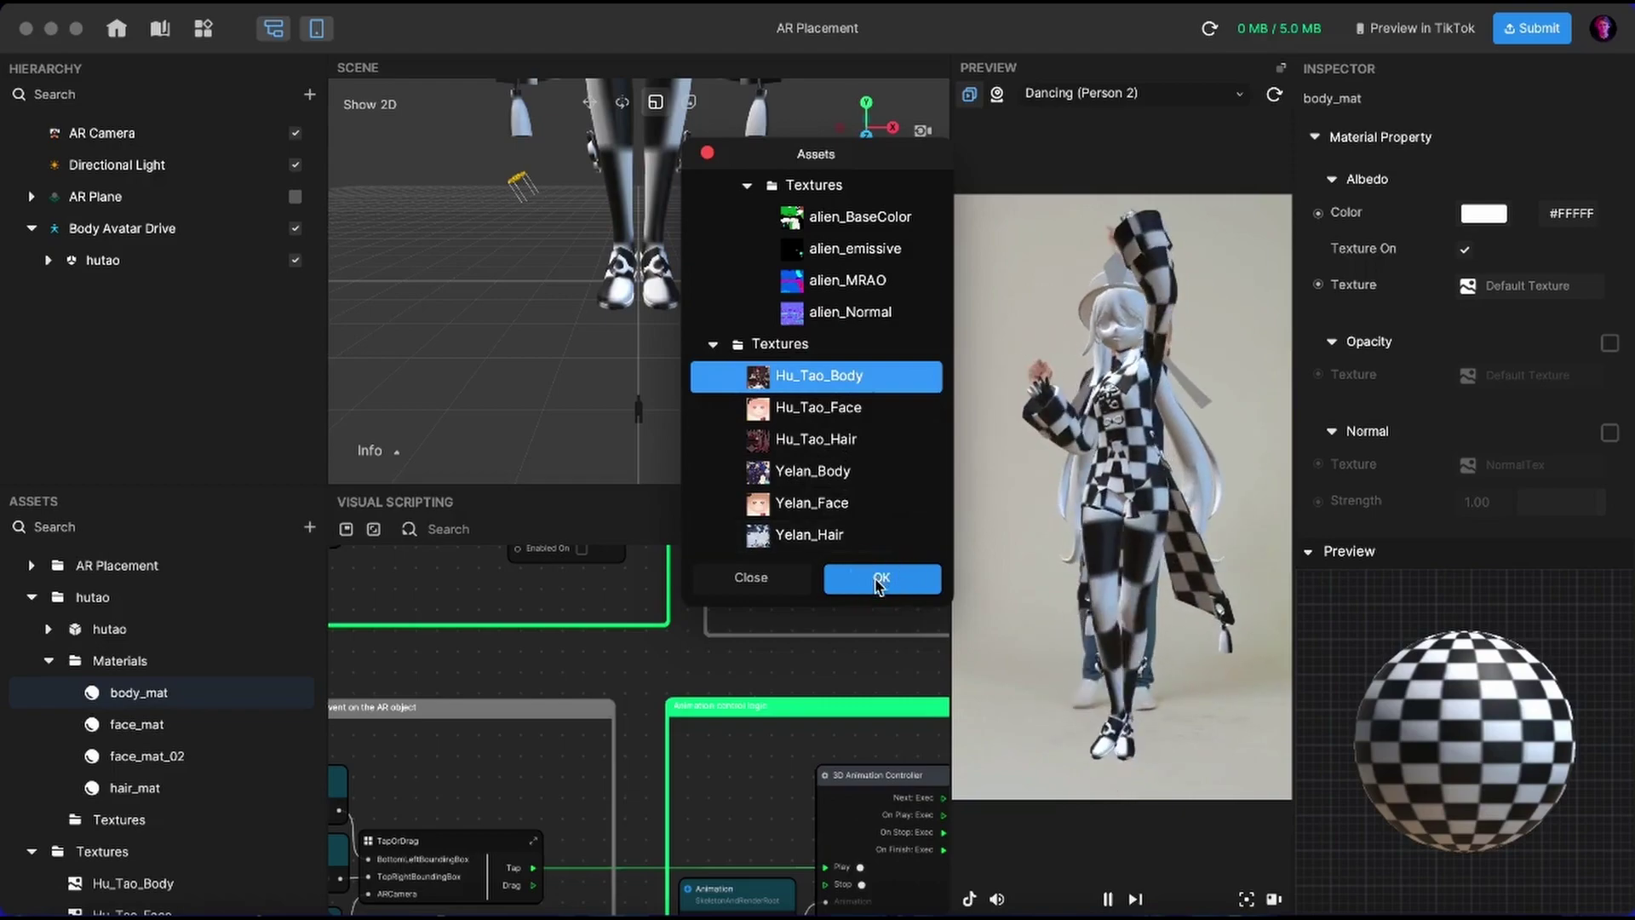
pyautogui.click(864, 577)
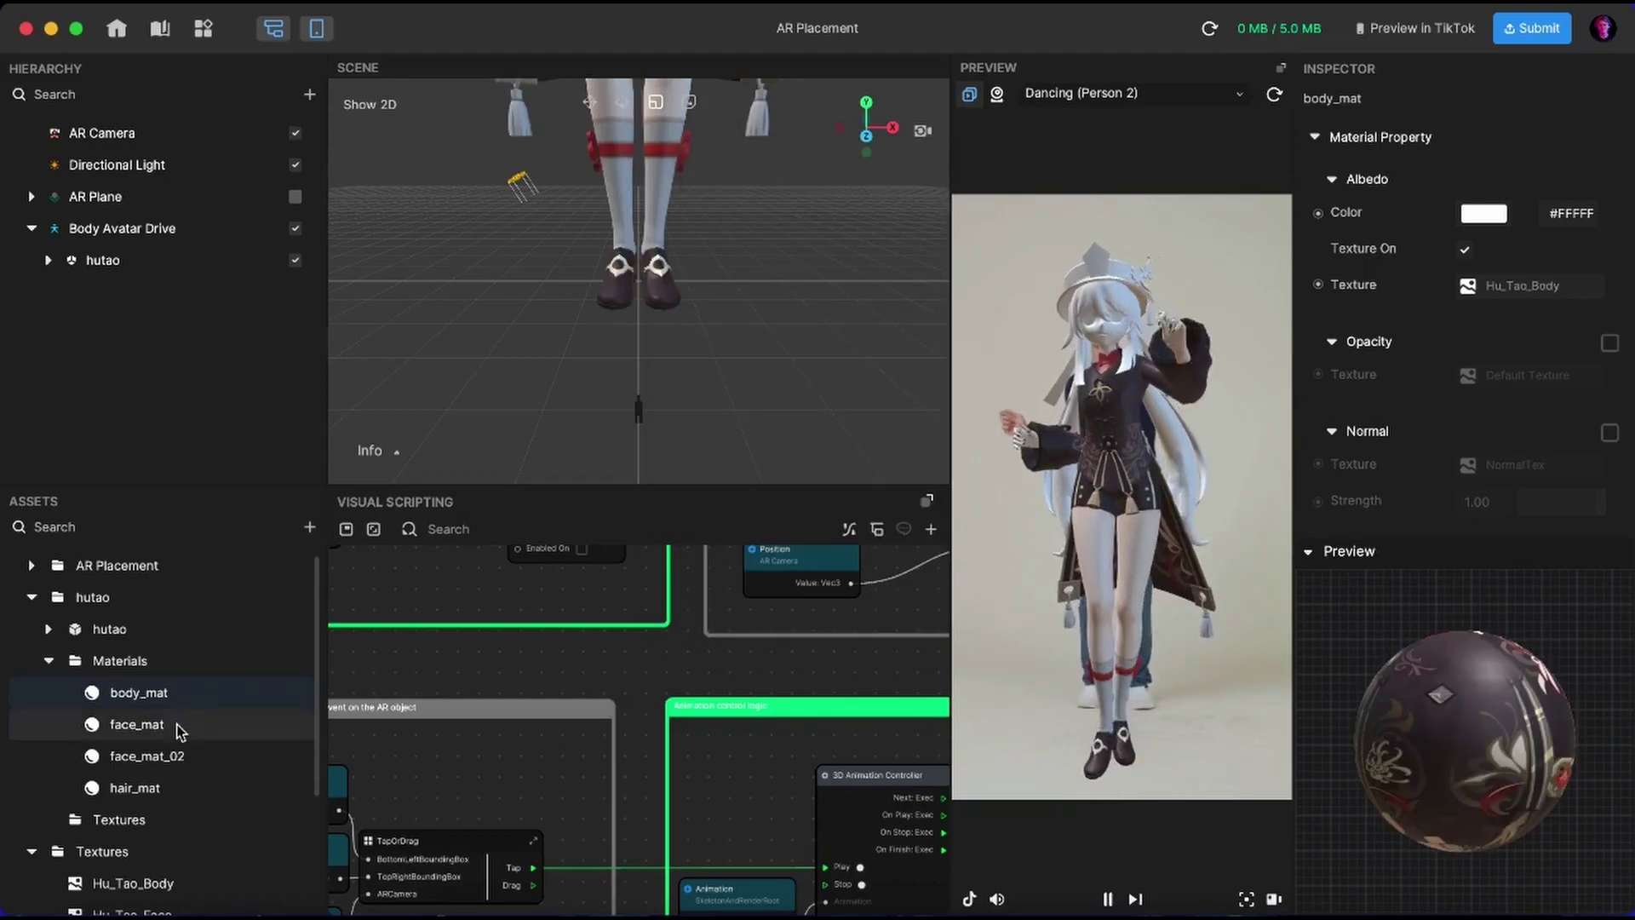
# Enable Texture On for face_mat and assign it the Hu_Tao_Face texture.
pyautogui.click(145, 724)
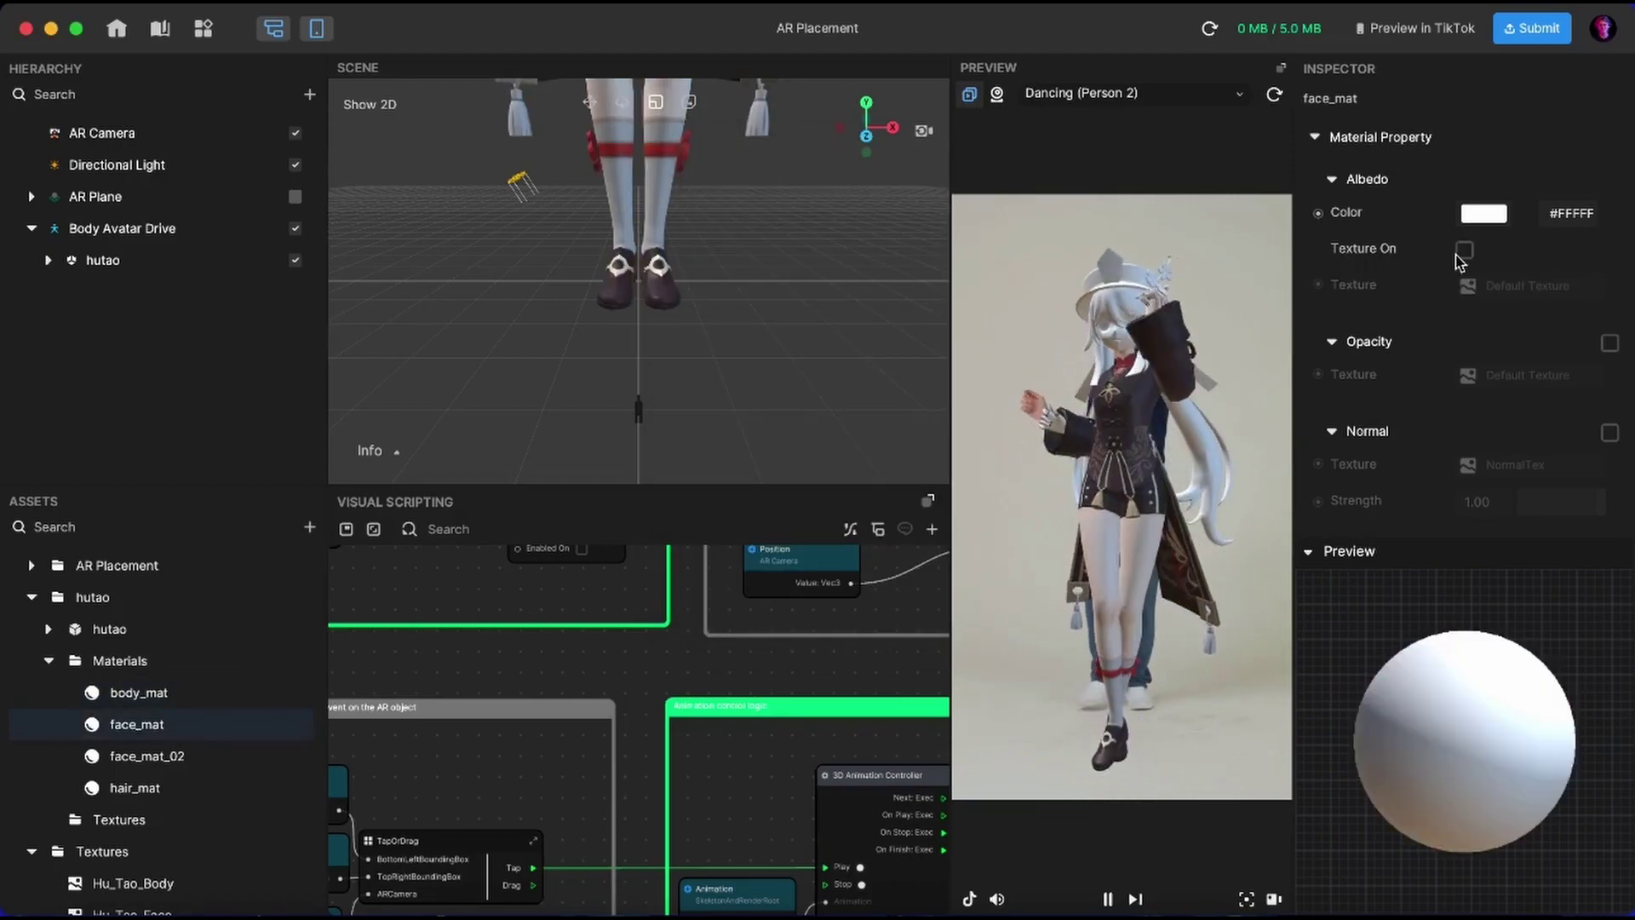
pyautogui.click(1511, 294)
pyautogui.scroll(-10, 852, 409)
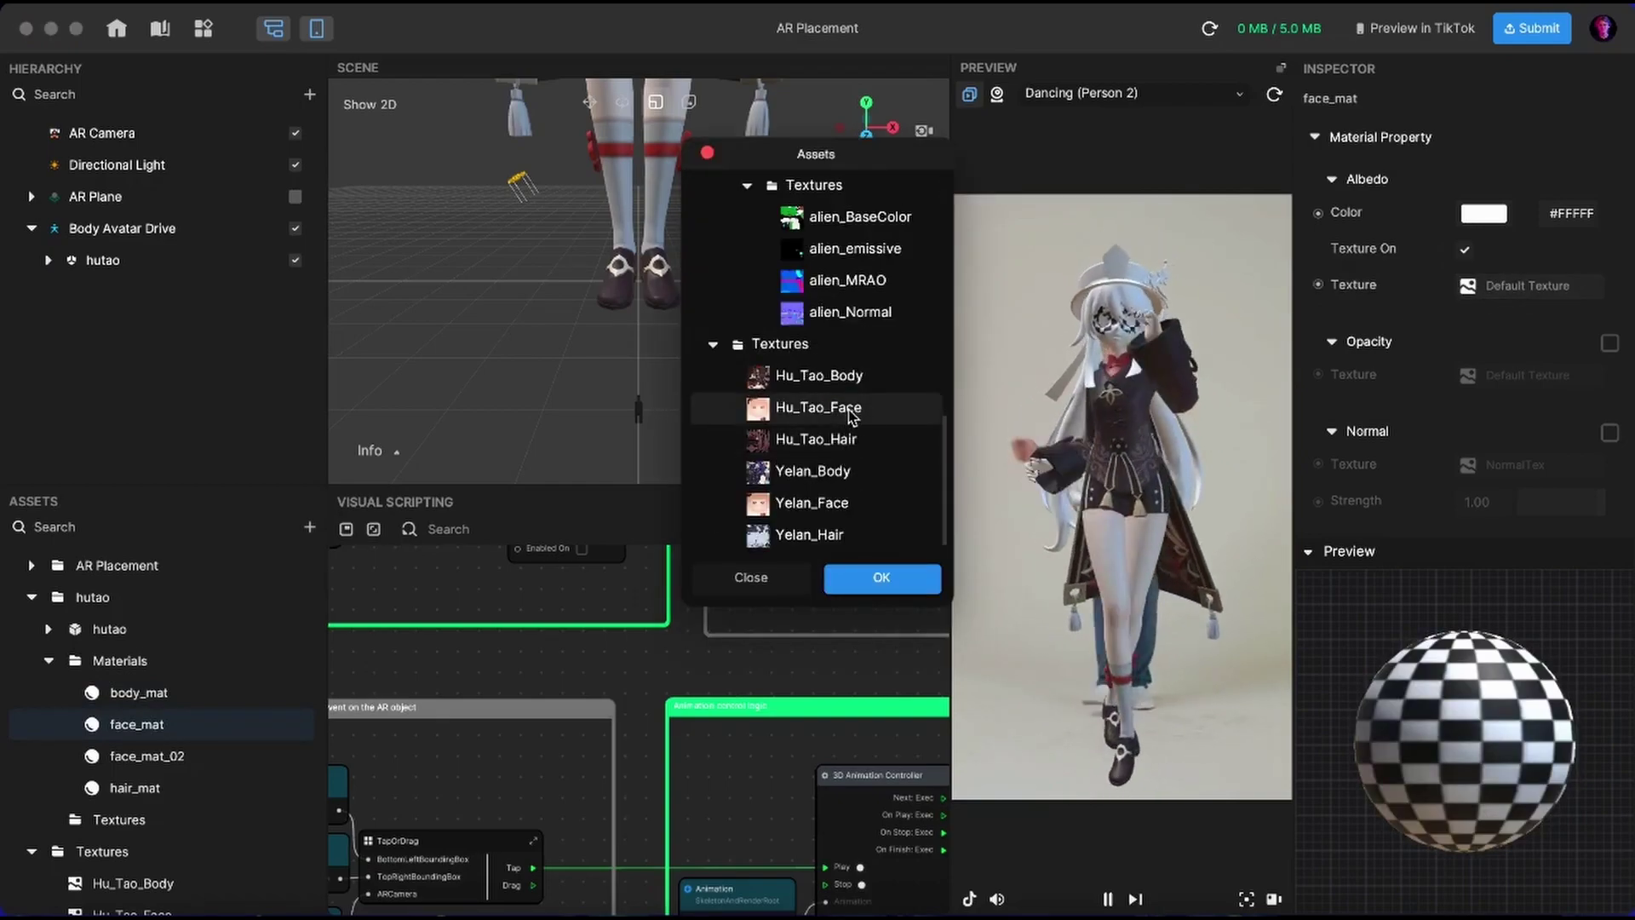
pyautogui.click(851, 409)
pyautogui.click(883, 579)
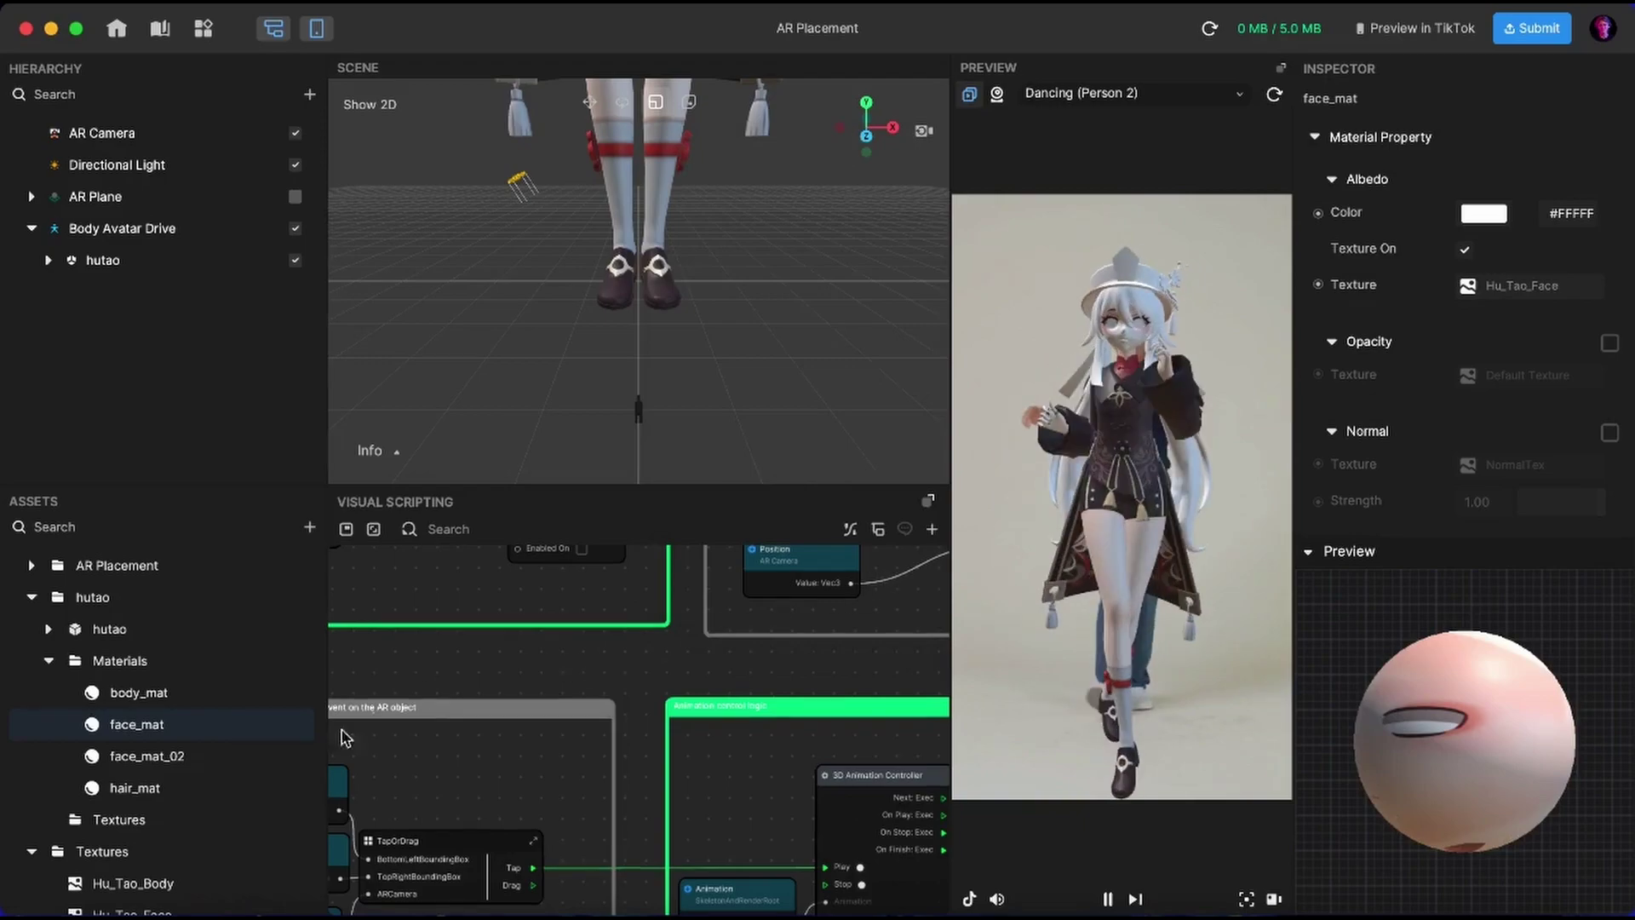
pyautogui.click(240, 768)
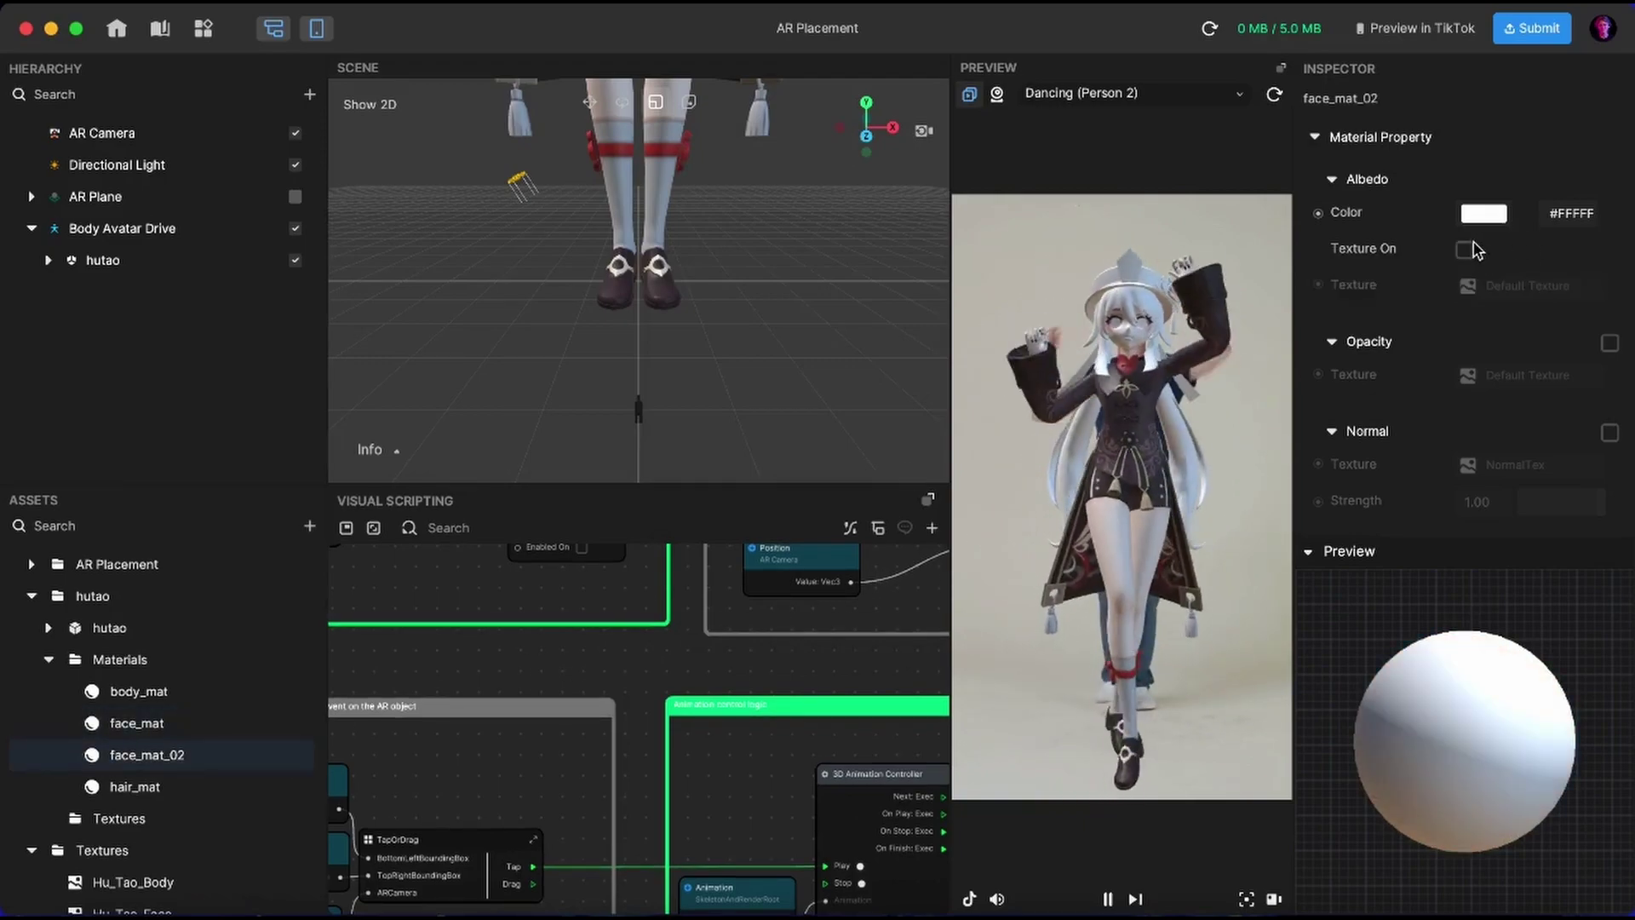
# Enable Texture On for face_mat_02 and assign it the Hu_Tao_Face texture.
pyautogui.click(1507, 289)
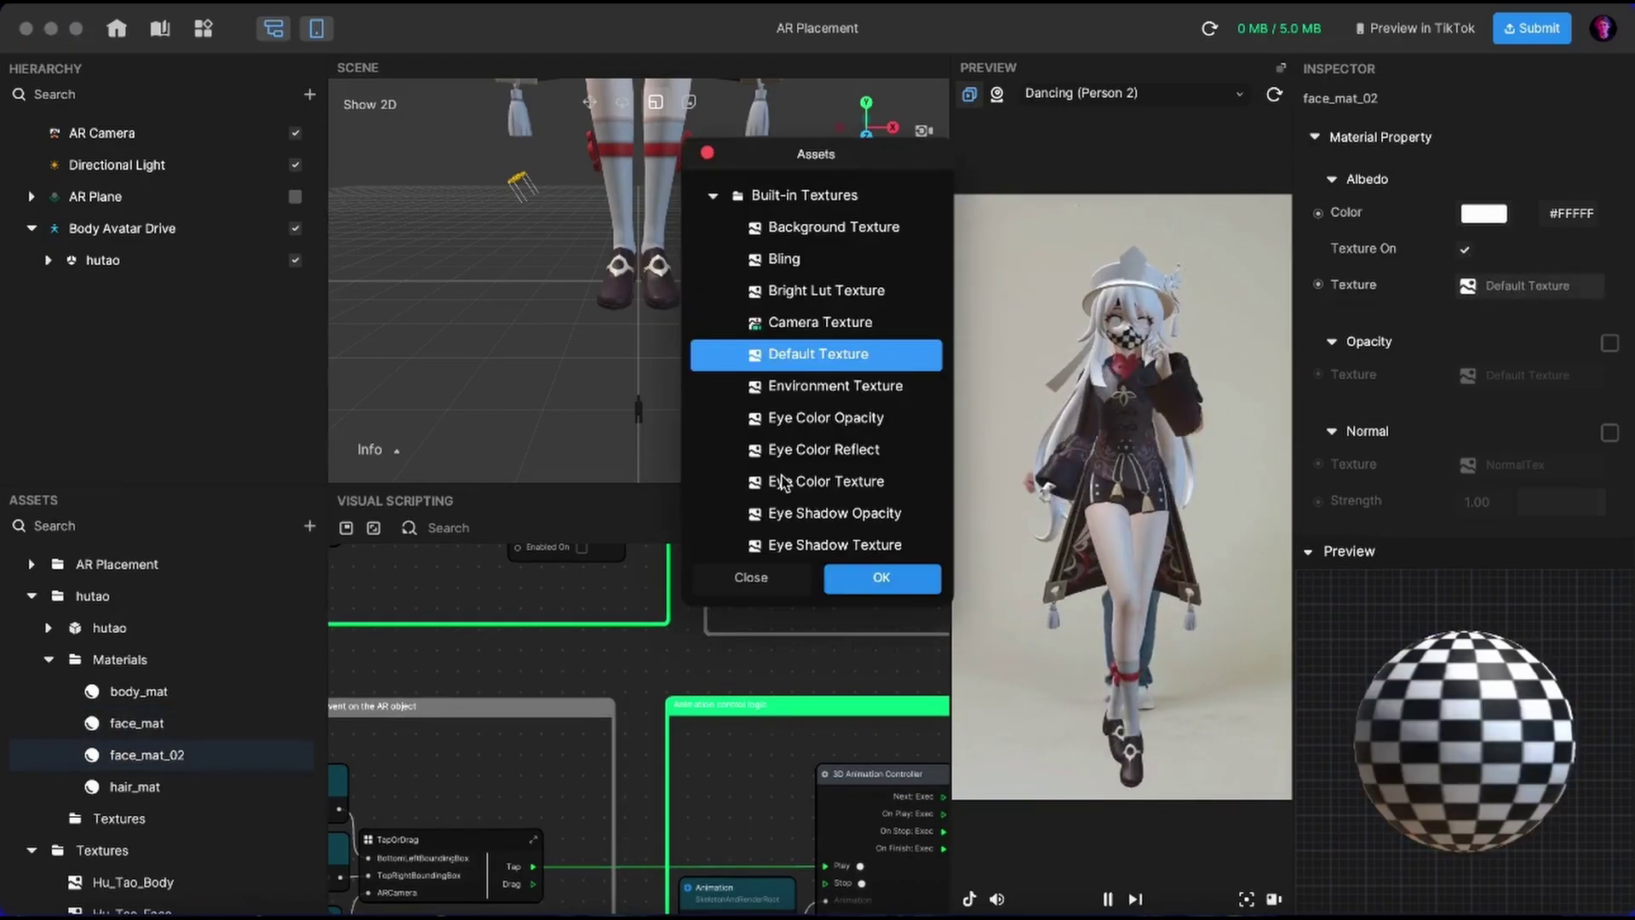
pyautogui.scroll(-5, 792, 409)
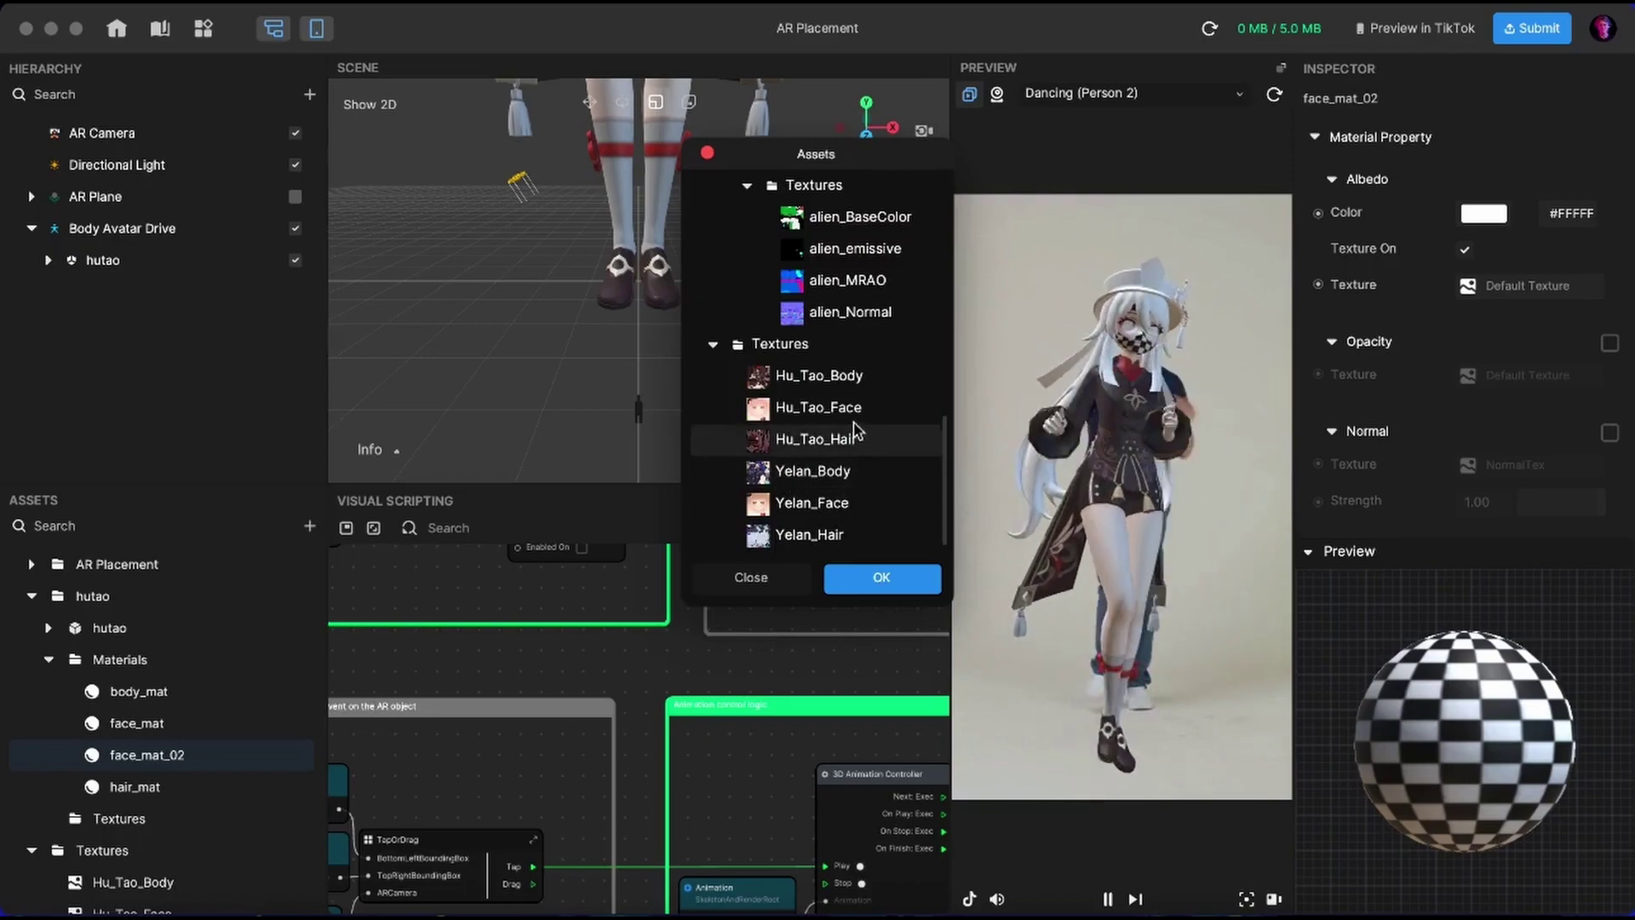
pyautogui.click(833, 413)
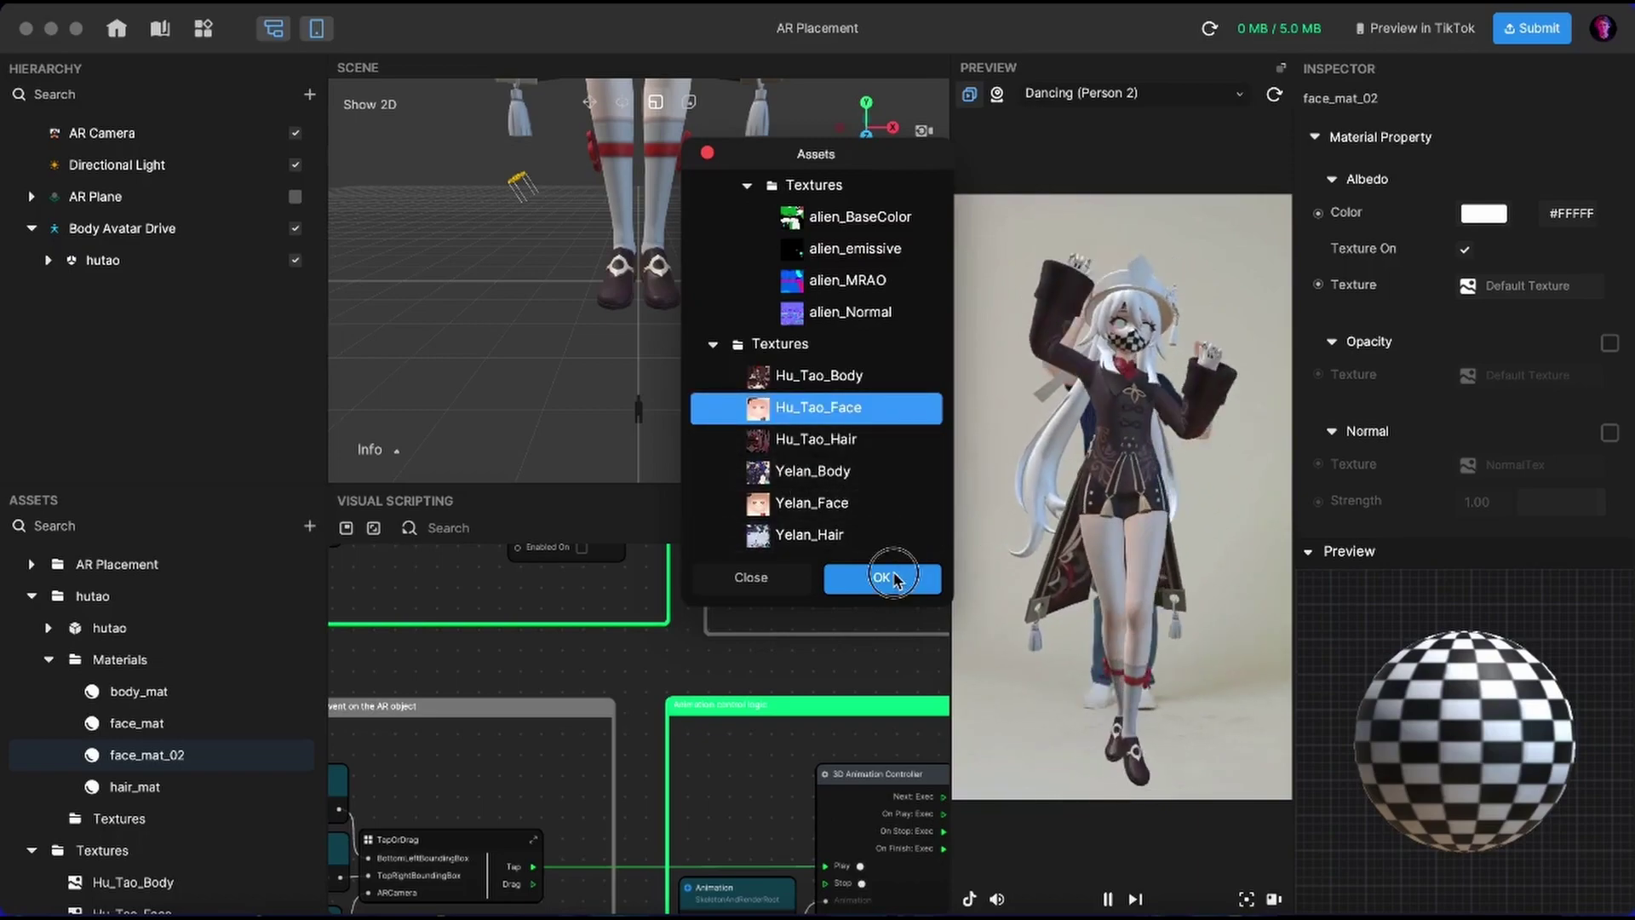
pyautogui.click(882, 574)
# Enable Texture On for hair_mat and assign it the Hu_Tao_Hair texture.
pyautogui.click(166, 786)
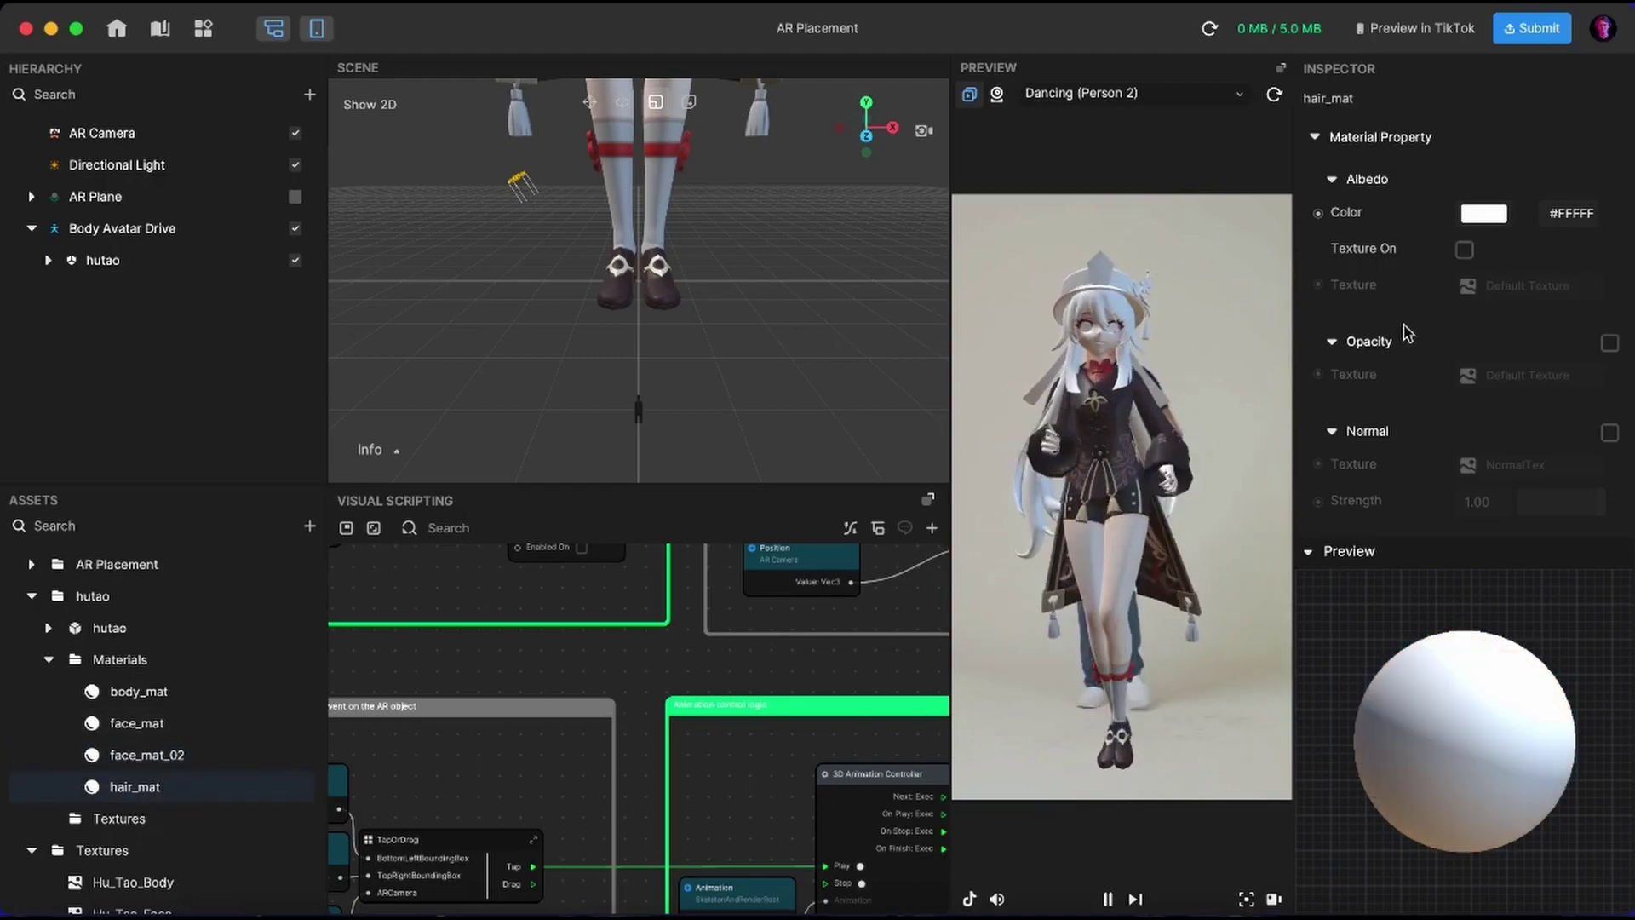
pyautogui.click(1464, 249)
pyautogui.click(1504, 298)
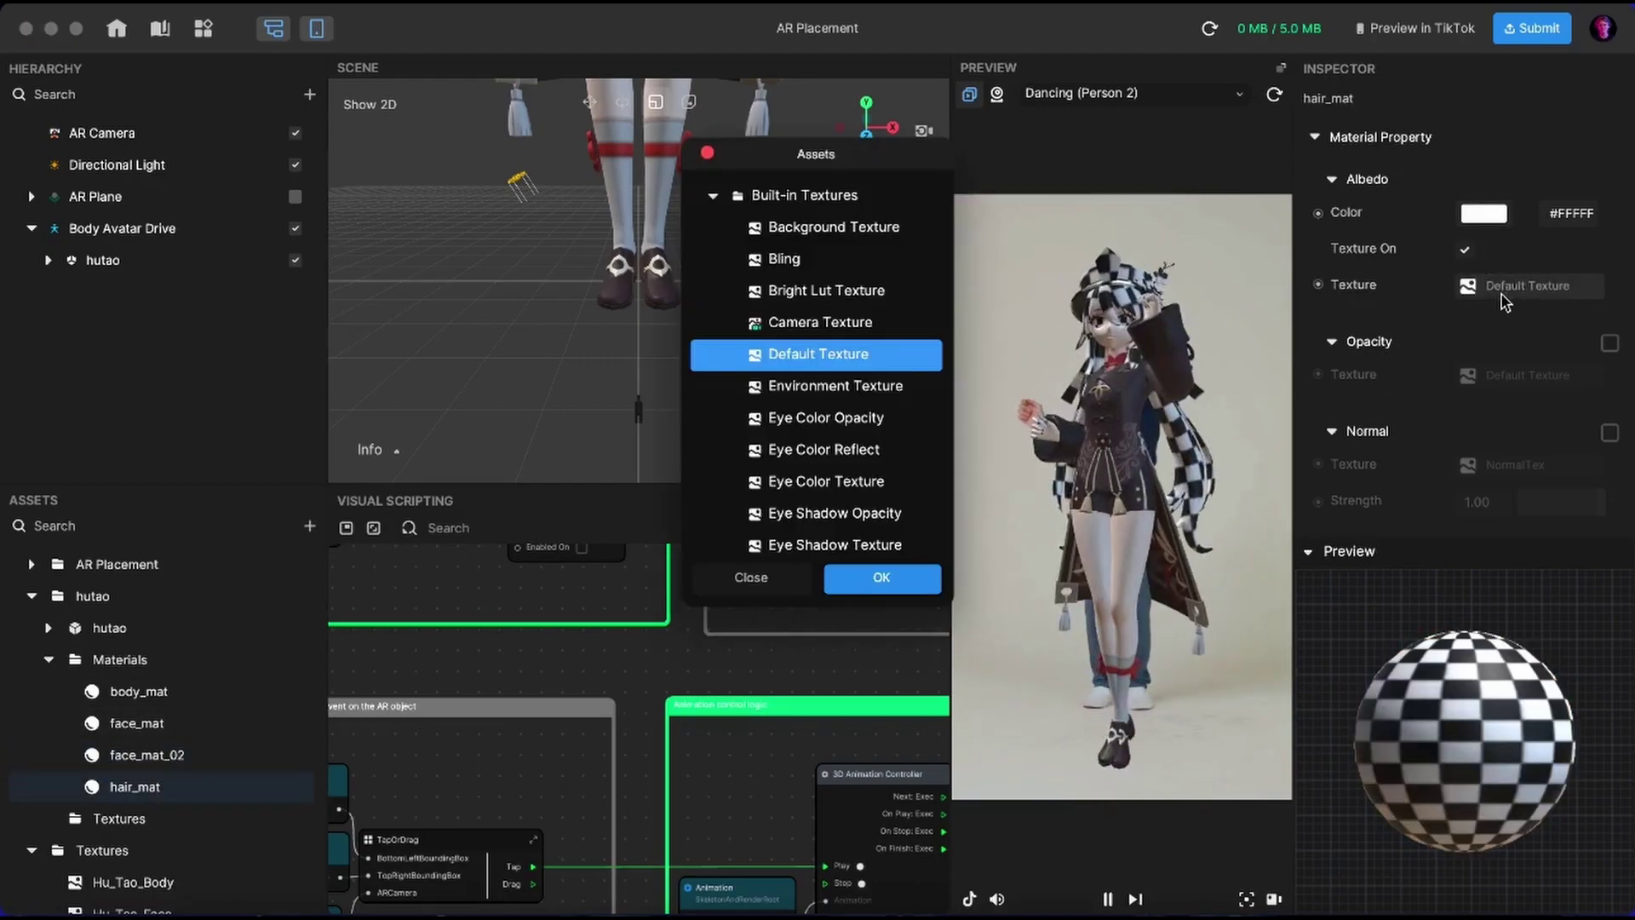
pyautogui.scroll(-10, 788, 431)
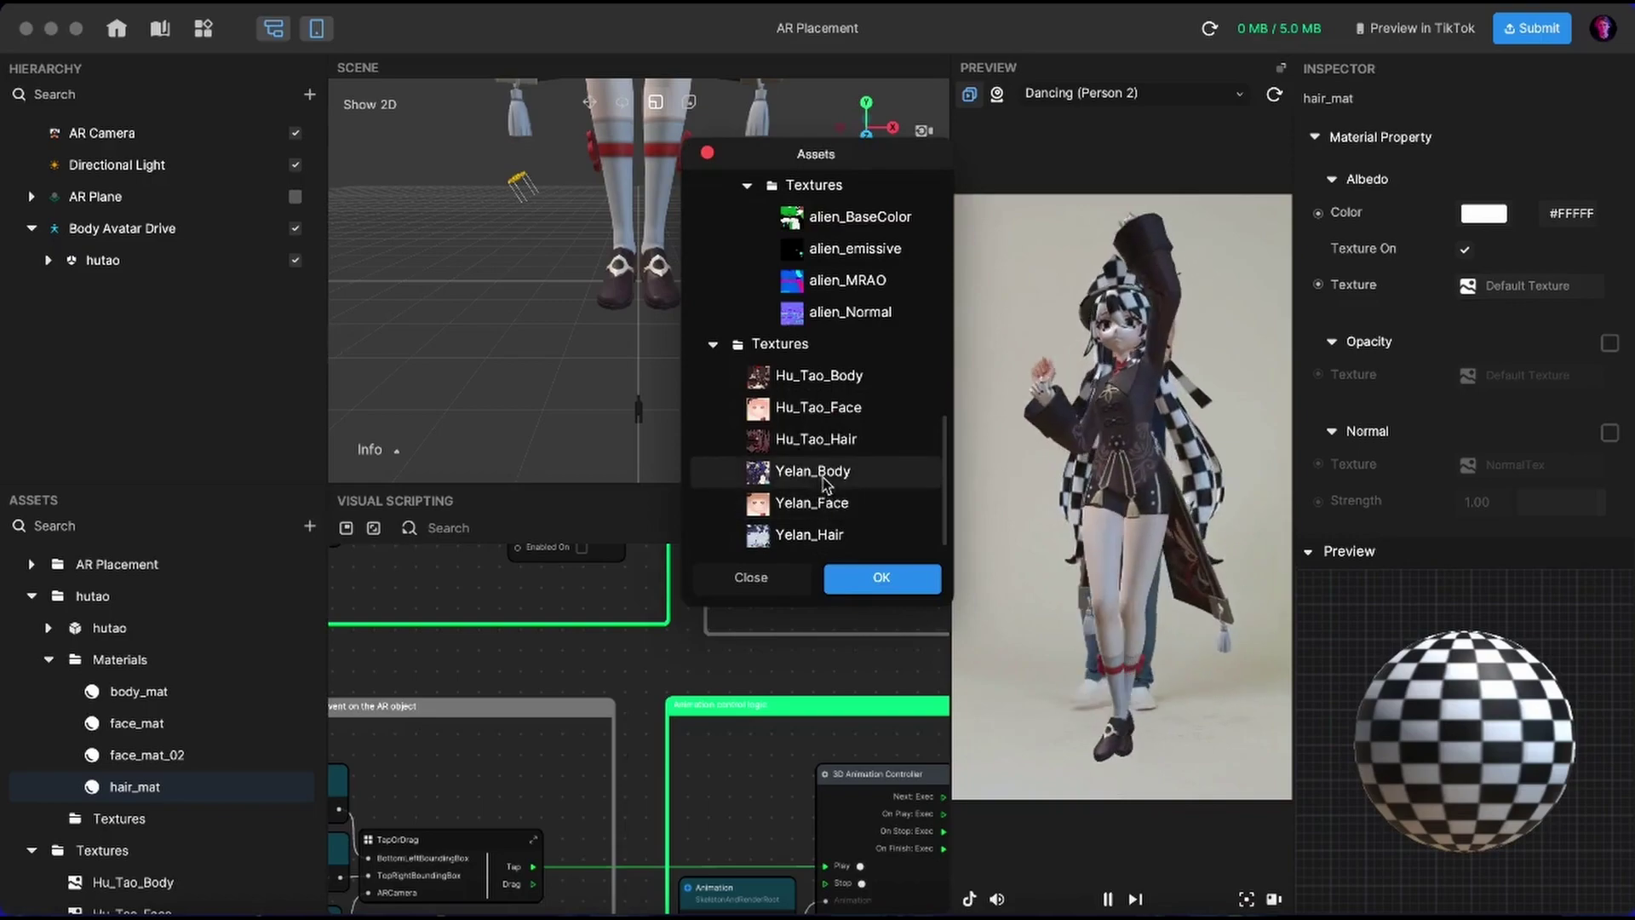
pyautogui.click(839, 440)
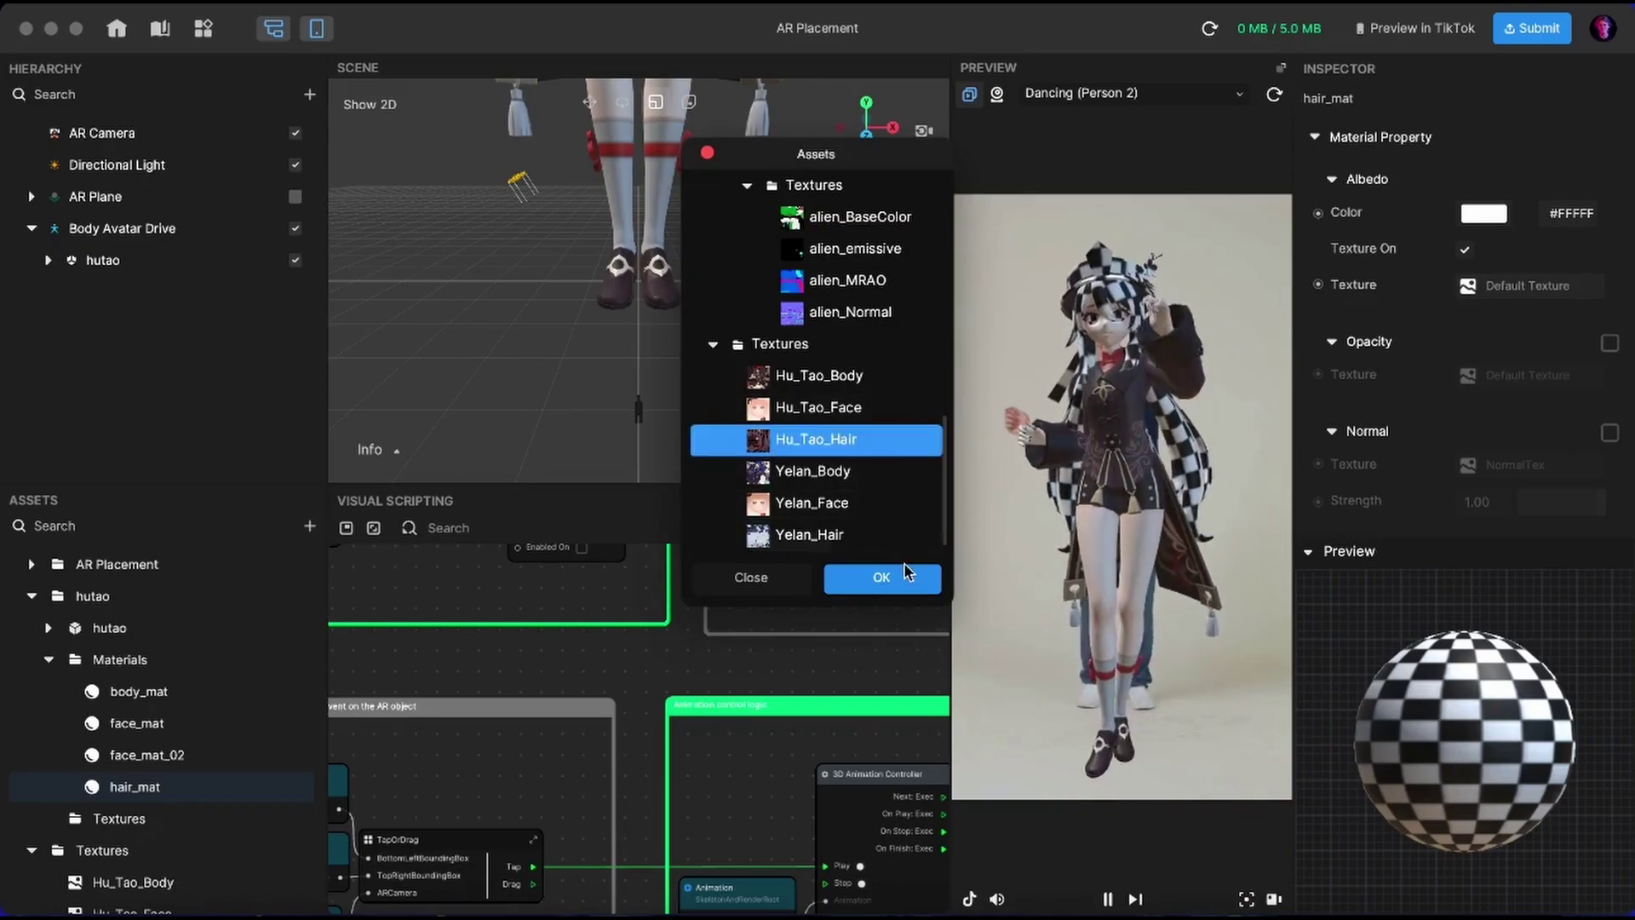
pyautogui.click(903, 570)
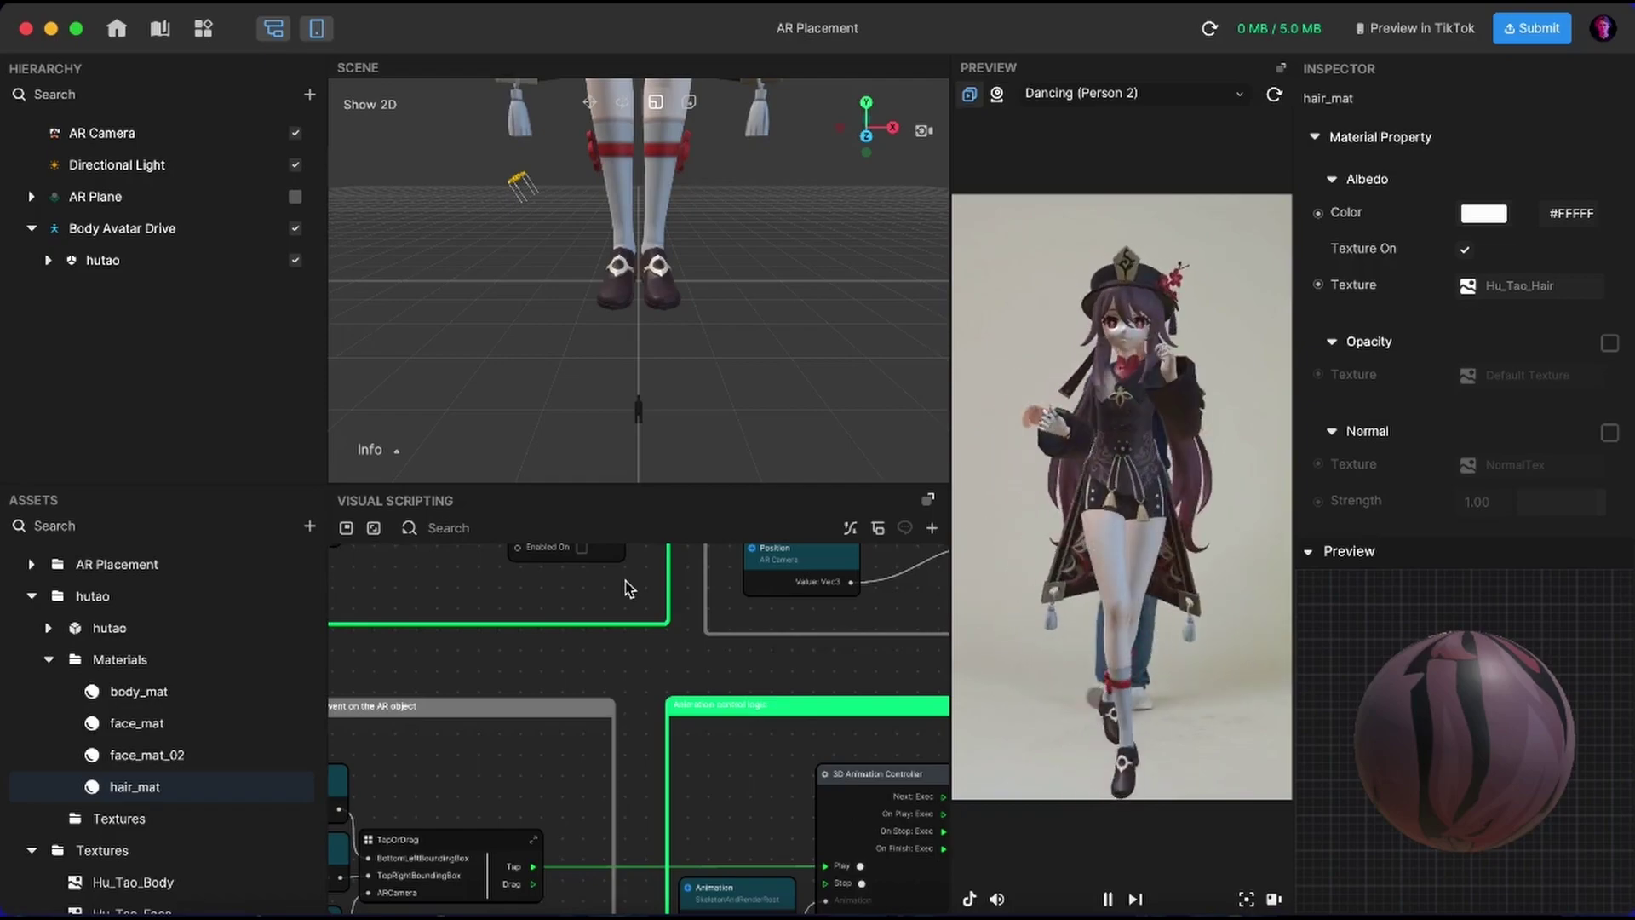
# Uncheck Follow Body Position on Body Avatar Drive and scale Hu Tao down to about 0.15.
pyautogui.click(146, 268)
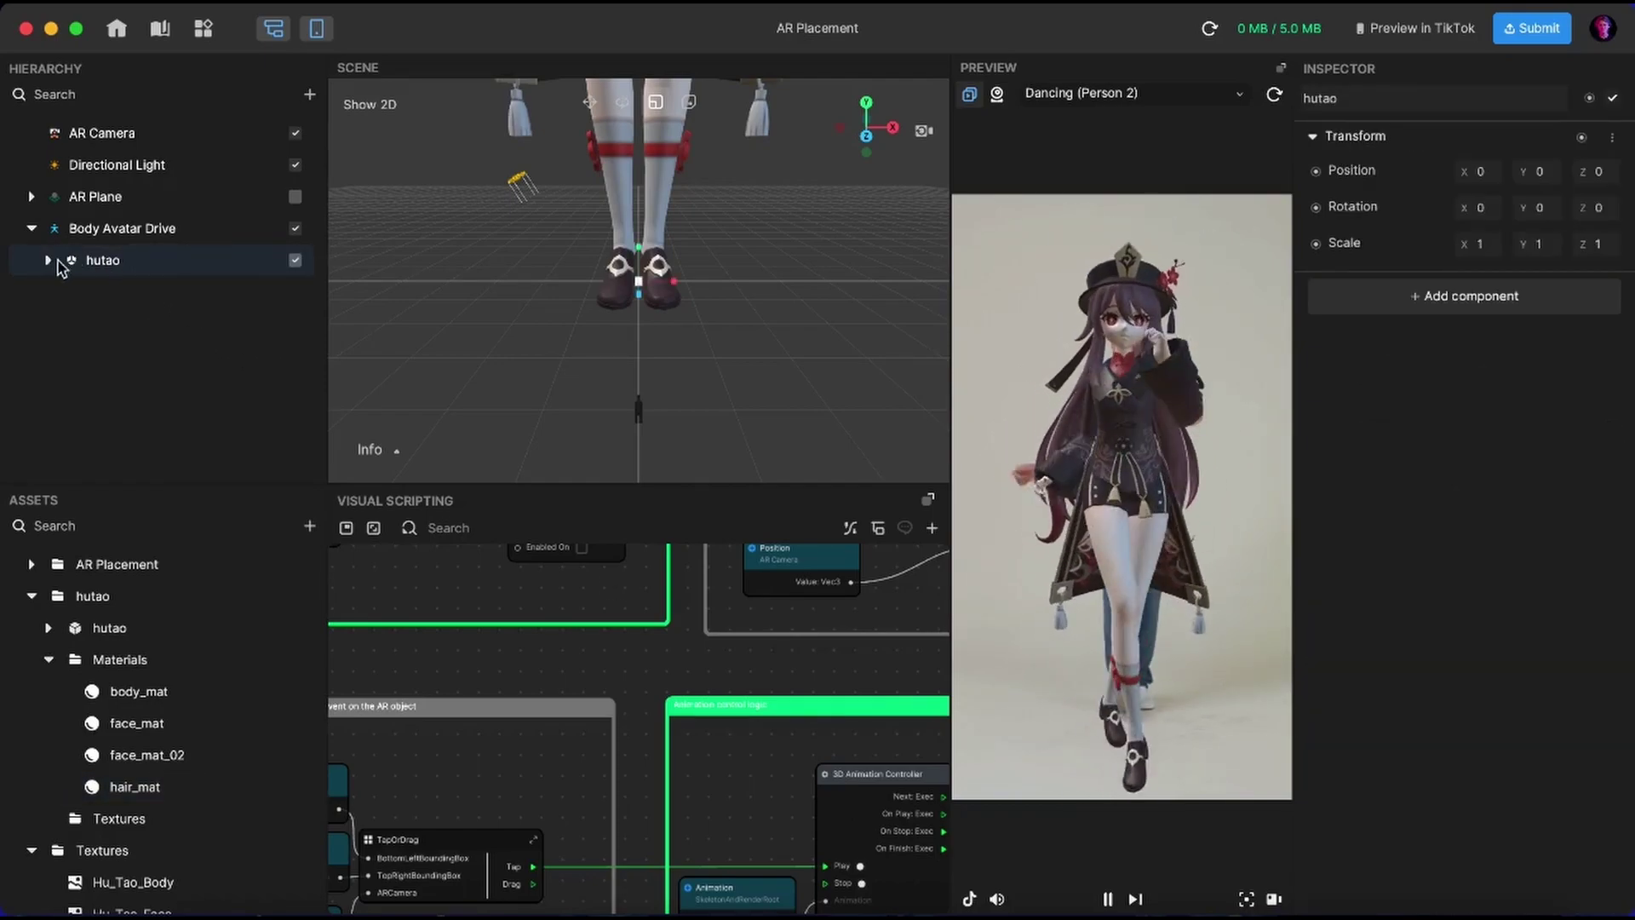
pyautogui.click(111, 230)
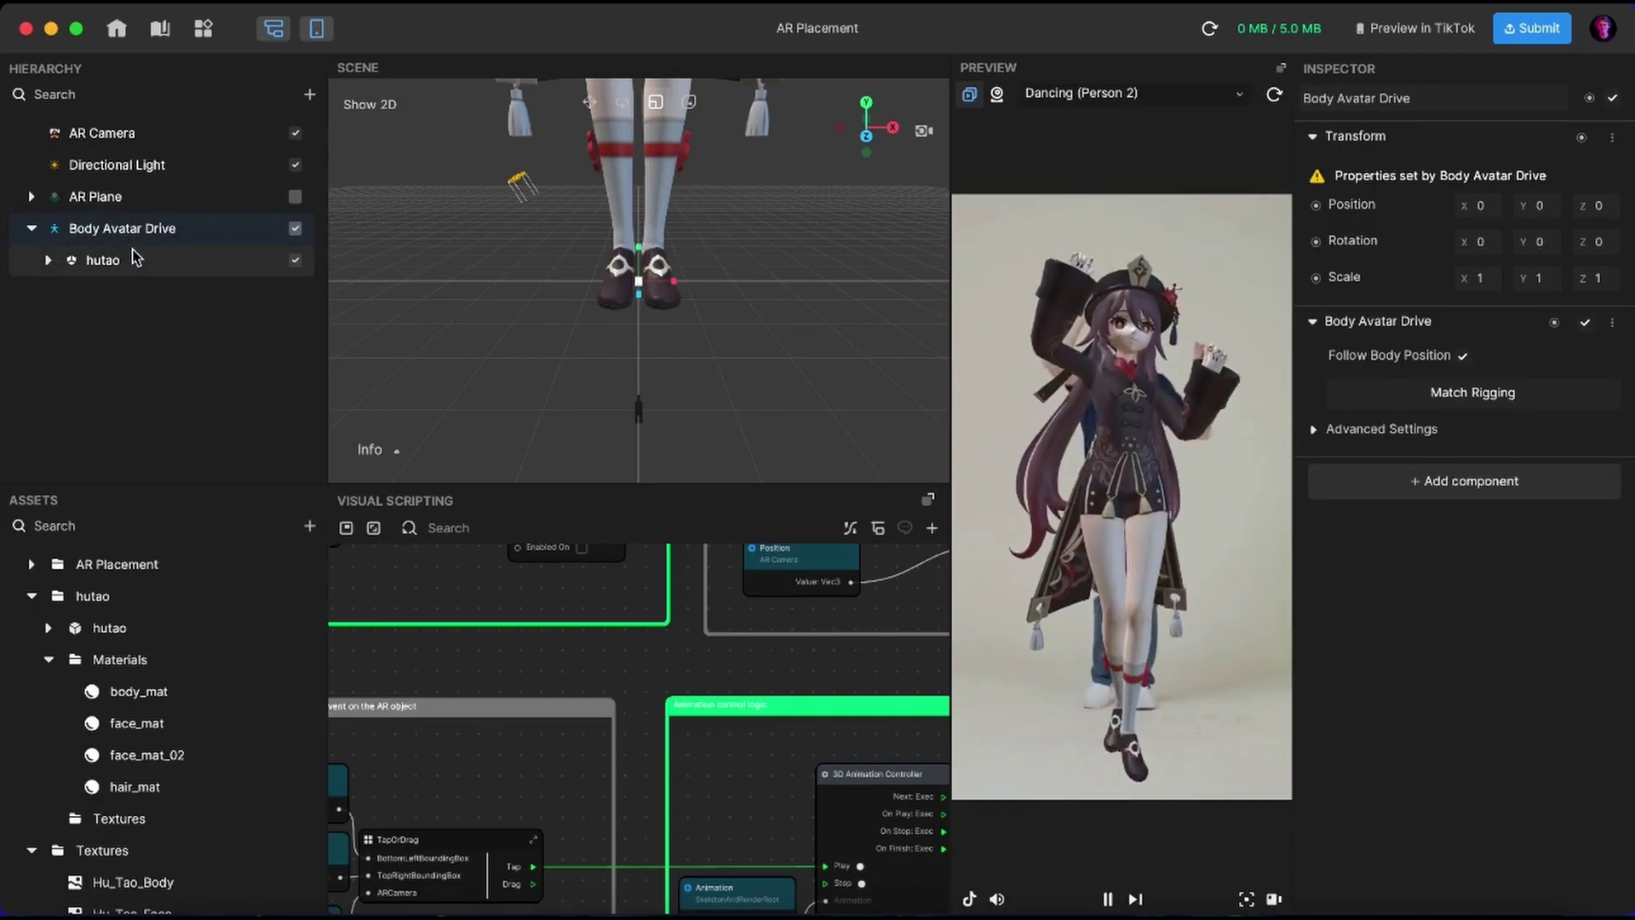
pyautogui.click(1463, 358)
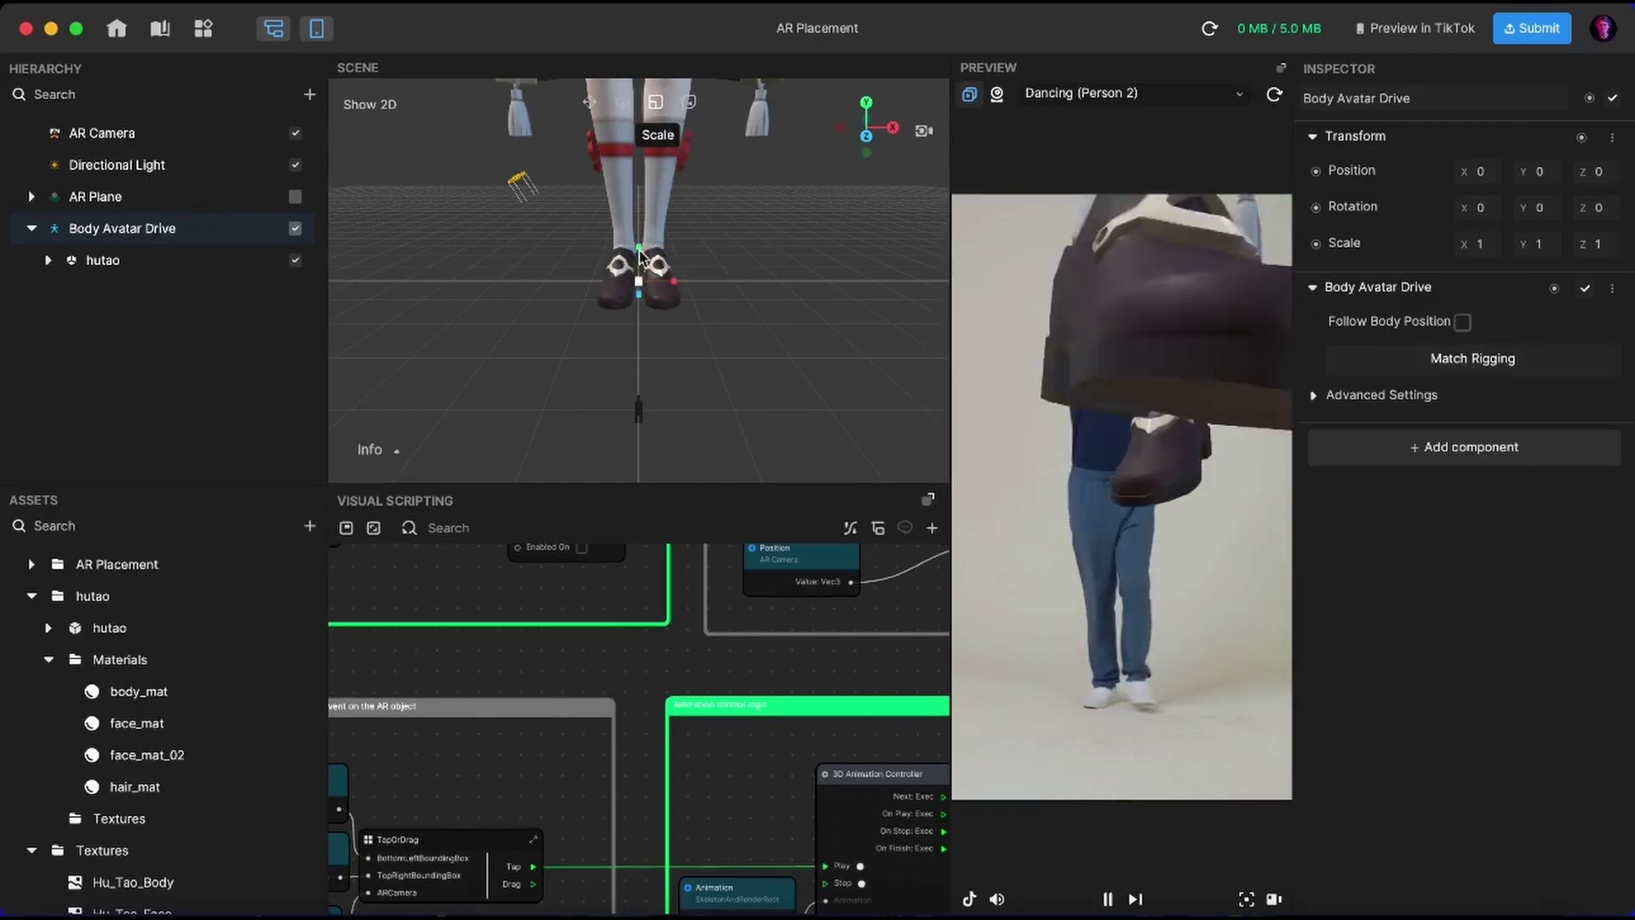
pyautogui.moveTo(640, 289); pyautogui.dragTo(622, 300)
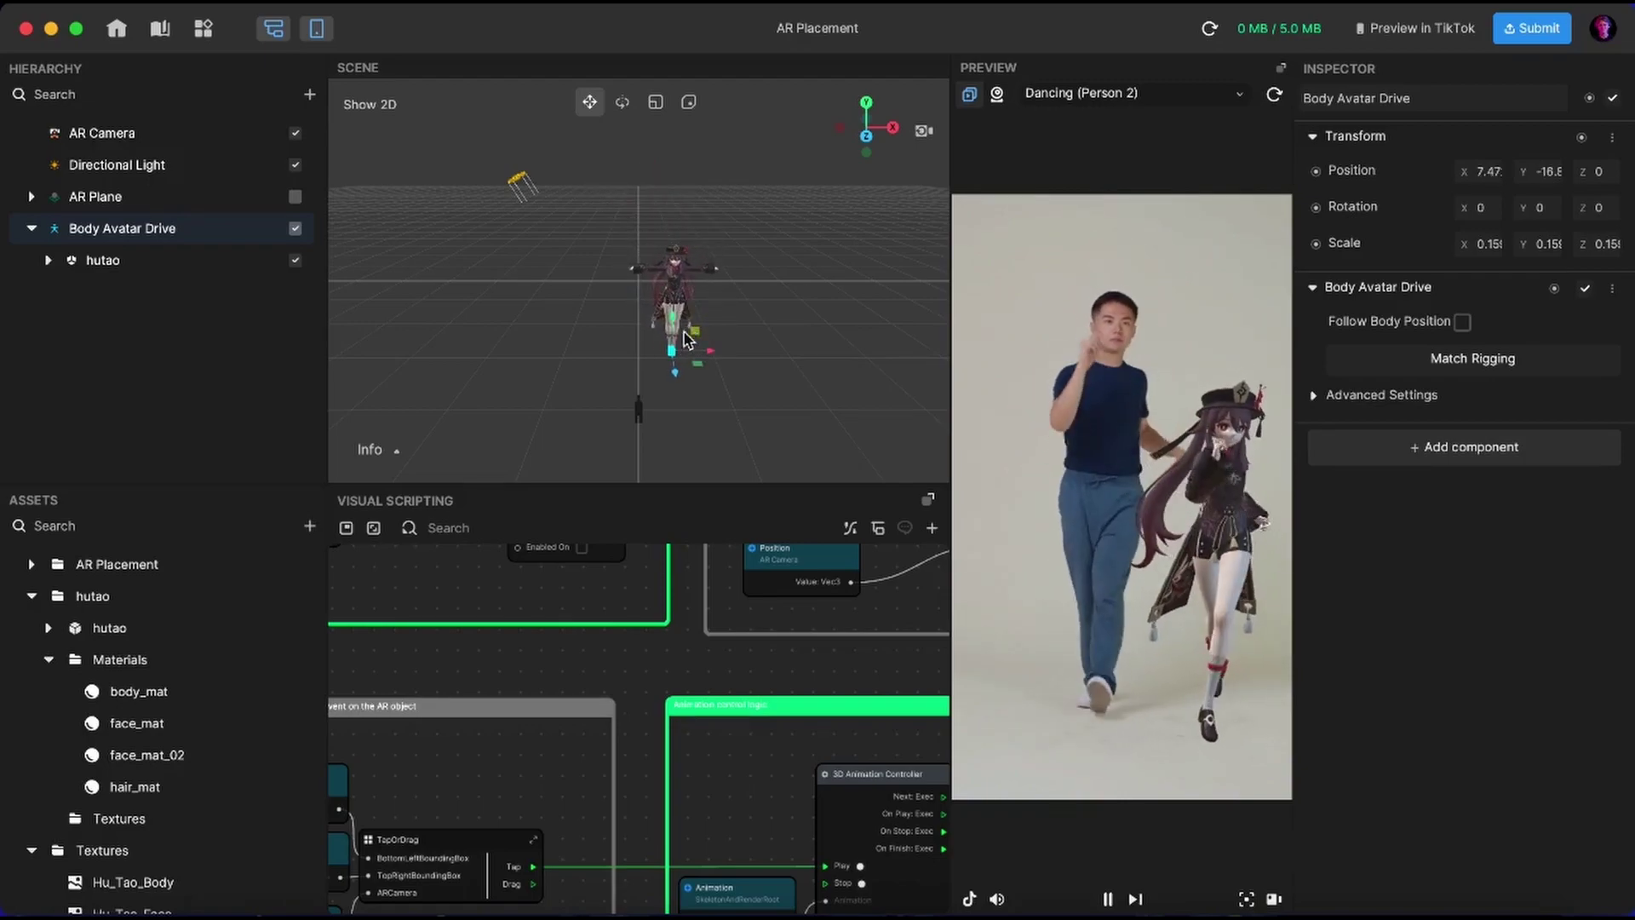
# Add a new Body Avatar Drive from AR Tracking and move it to the top level.
pyautogui.rightClick(120, 237)
pyautogui.click(117, 263)
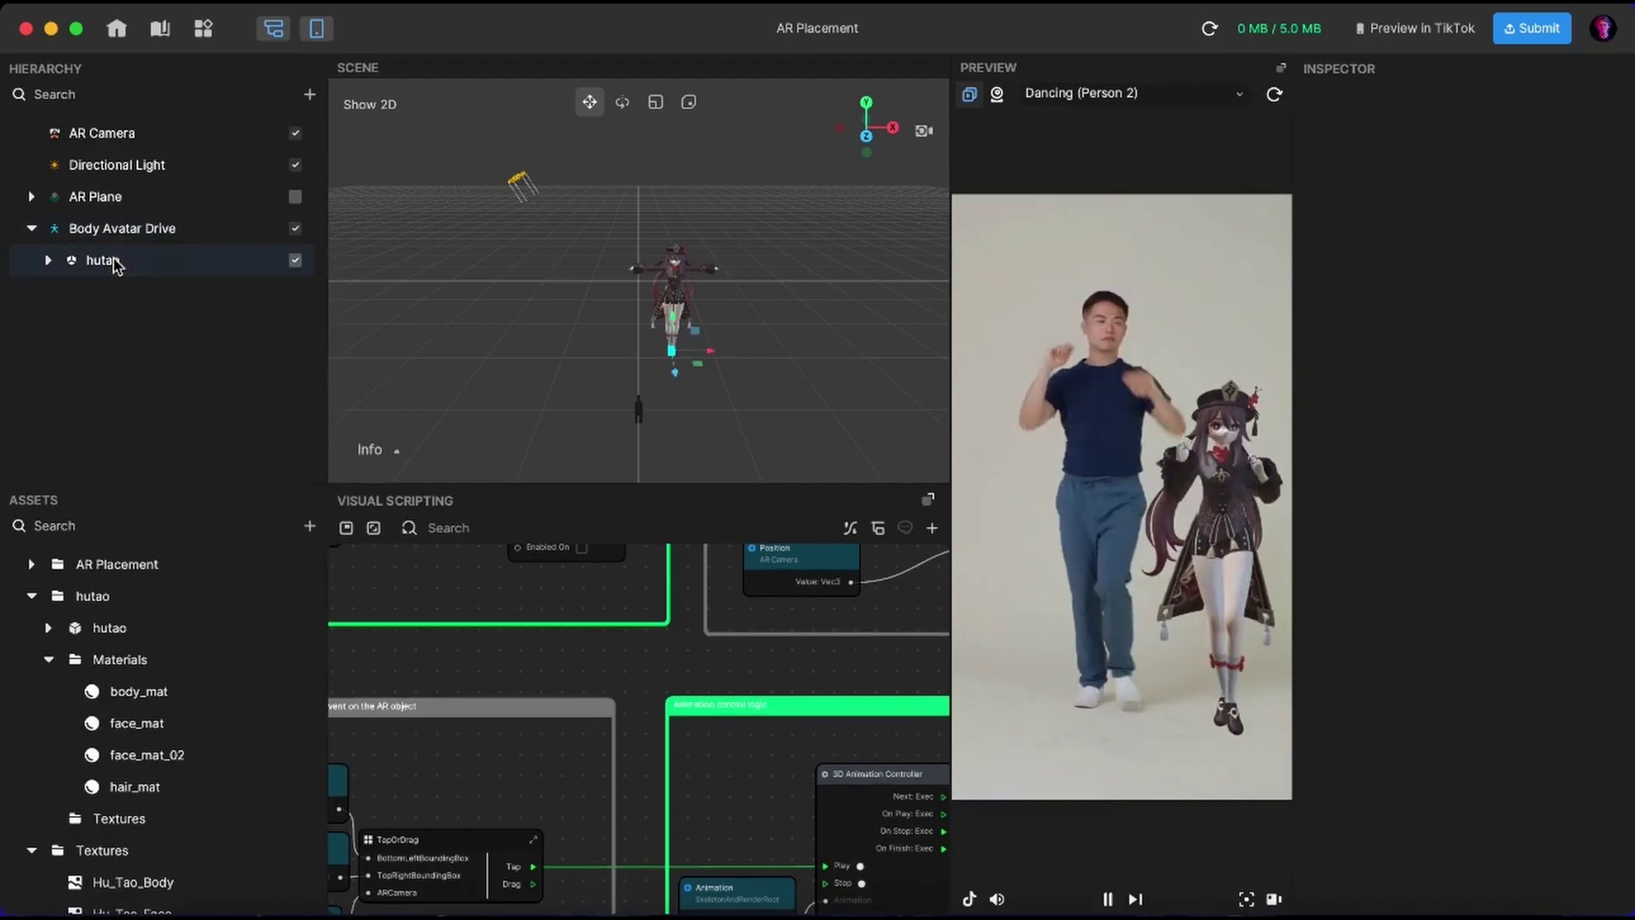
pyautogui.click(310, 95)
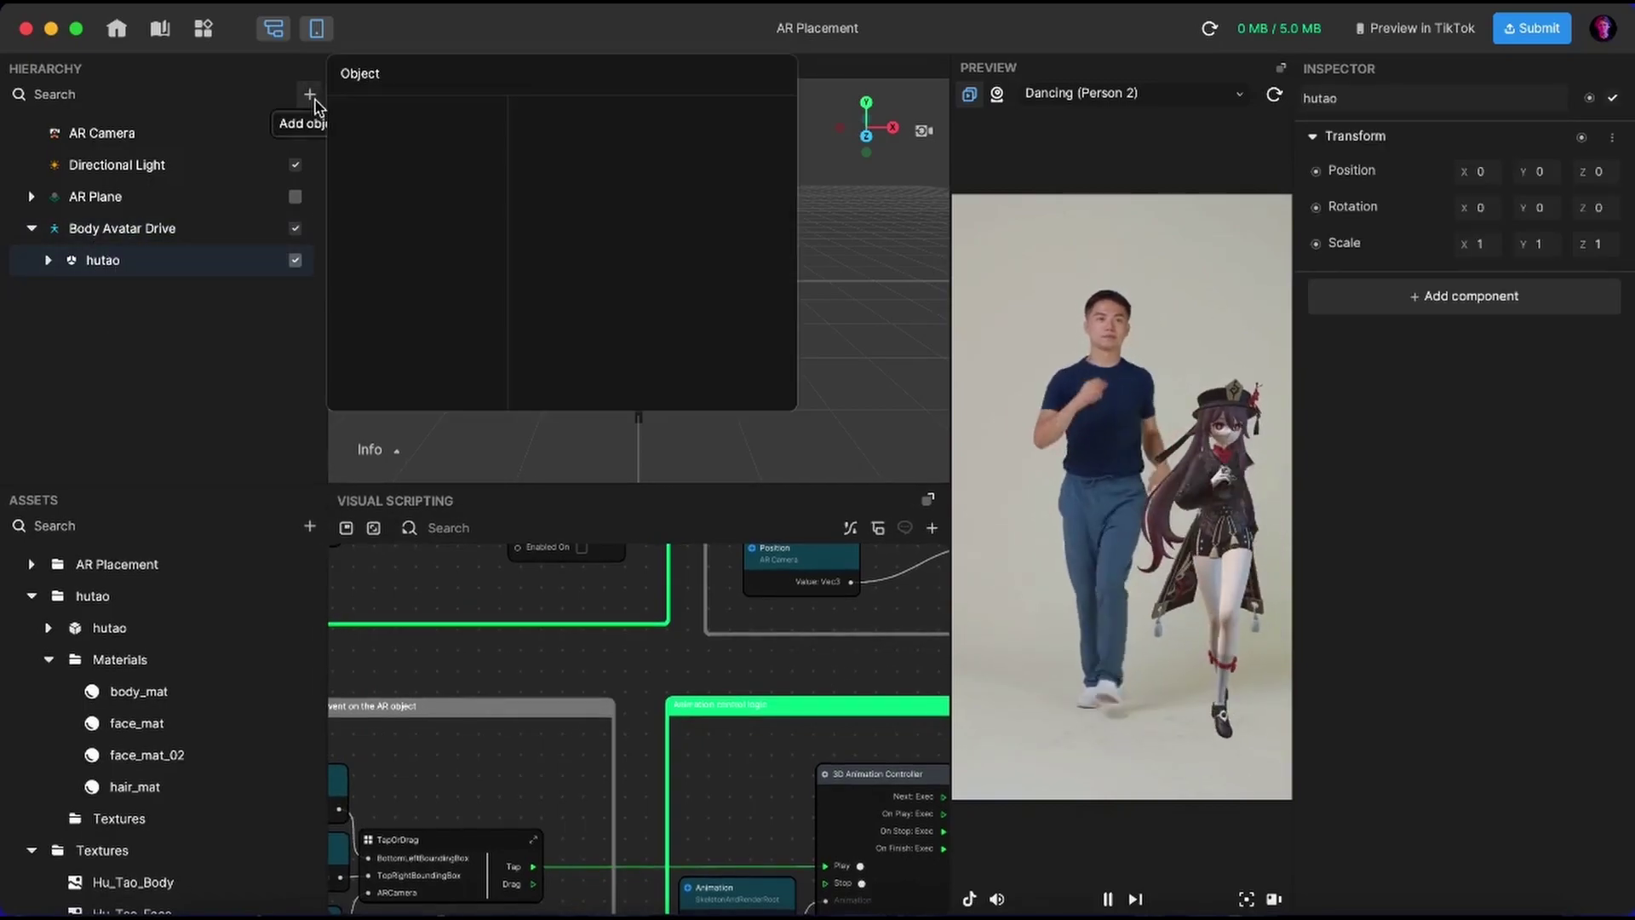
pyautogui.click(310, 95)
pyautogui.click(310, 94)
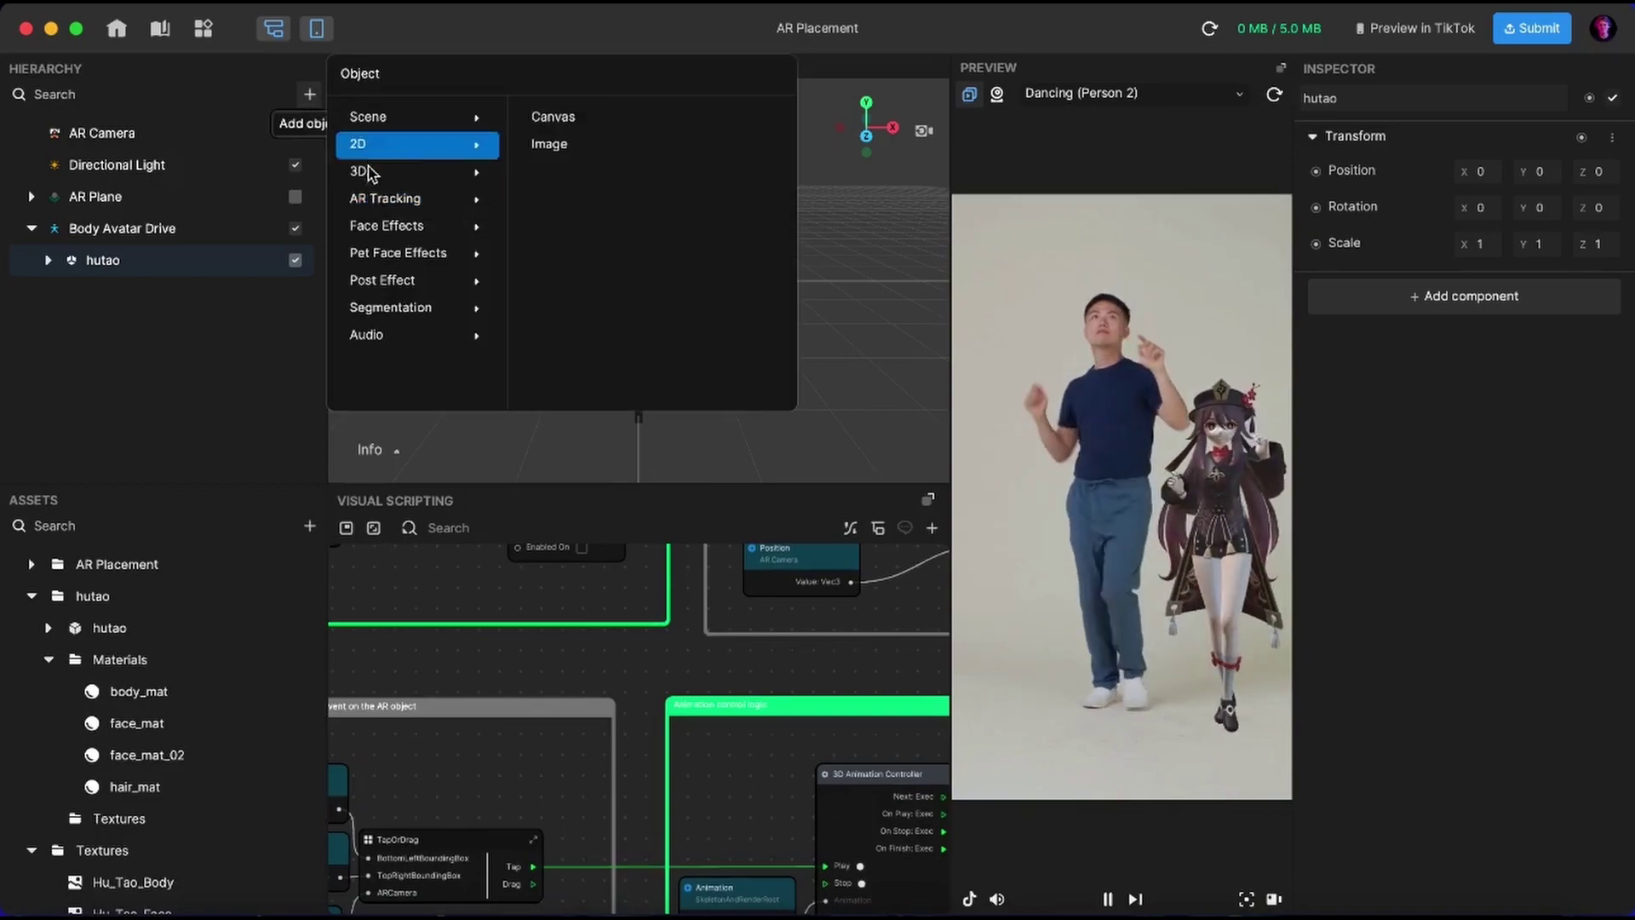
pyautogui.moveTo(371, 181)
pyautogui.moveTo(374, 209)
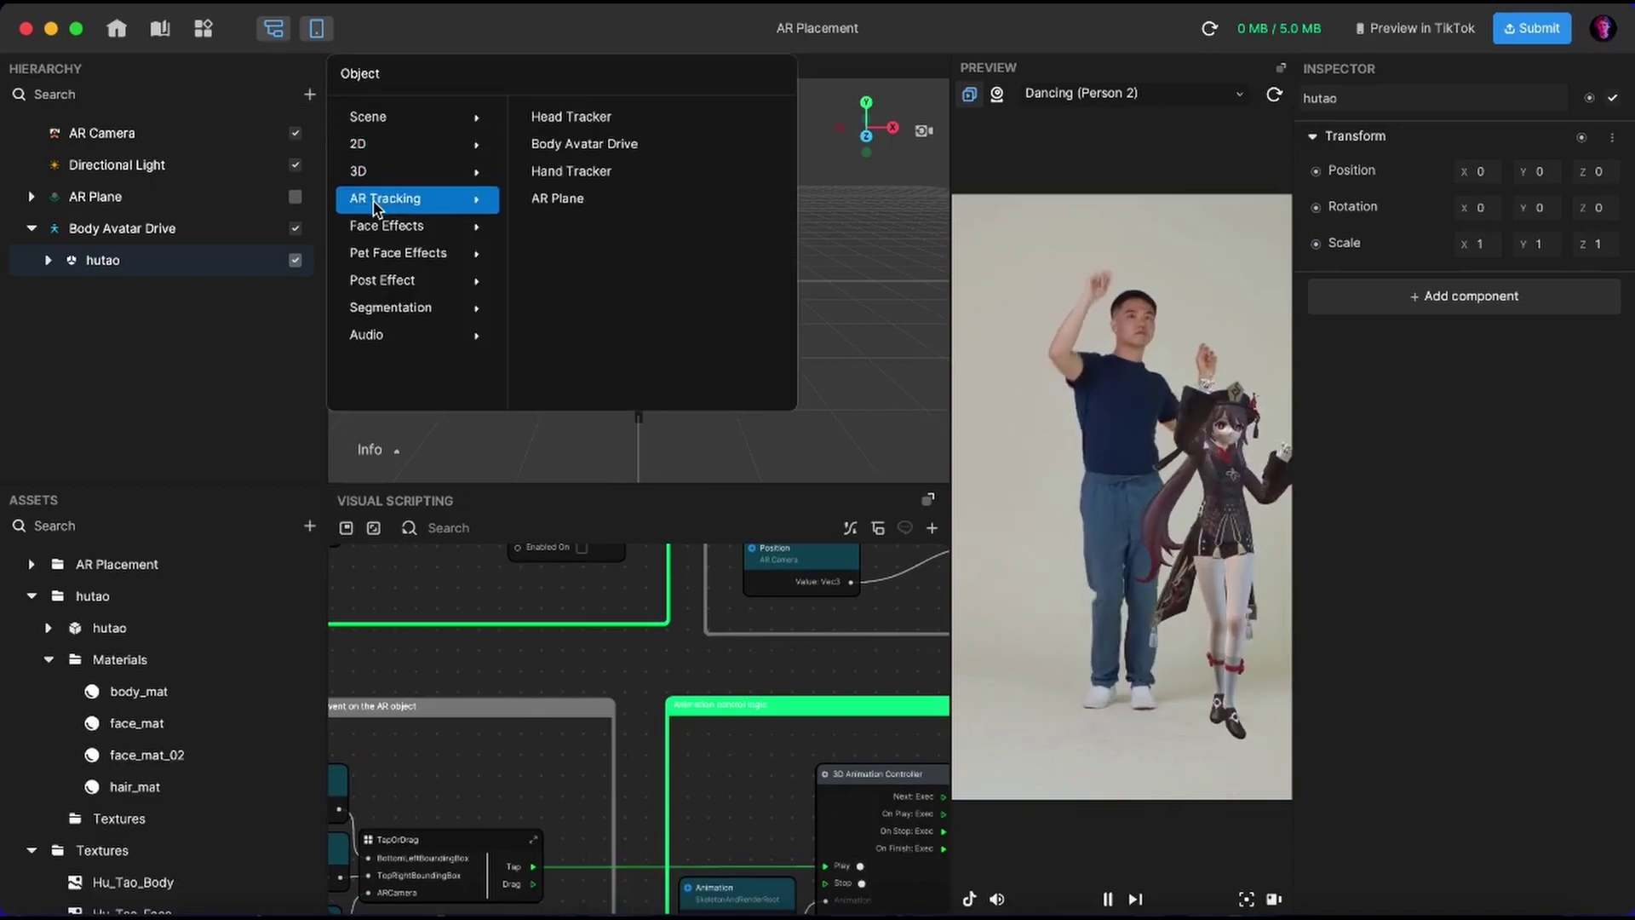
pyautogui.click(584, 144)
pyautogui.moveTo(169, 297); pyautogui.dragTo(85, 219)
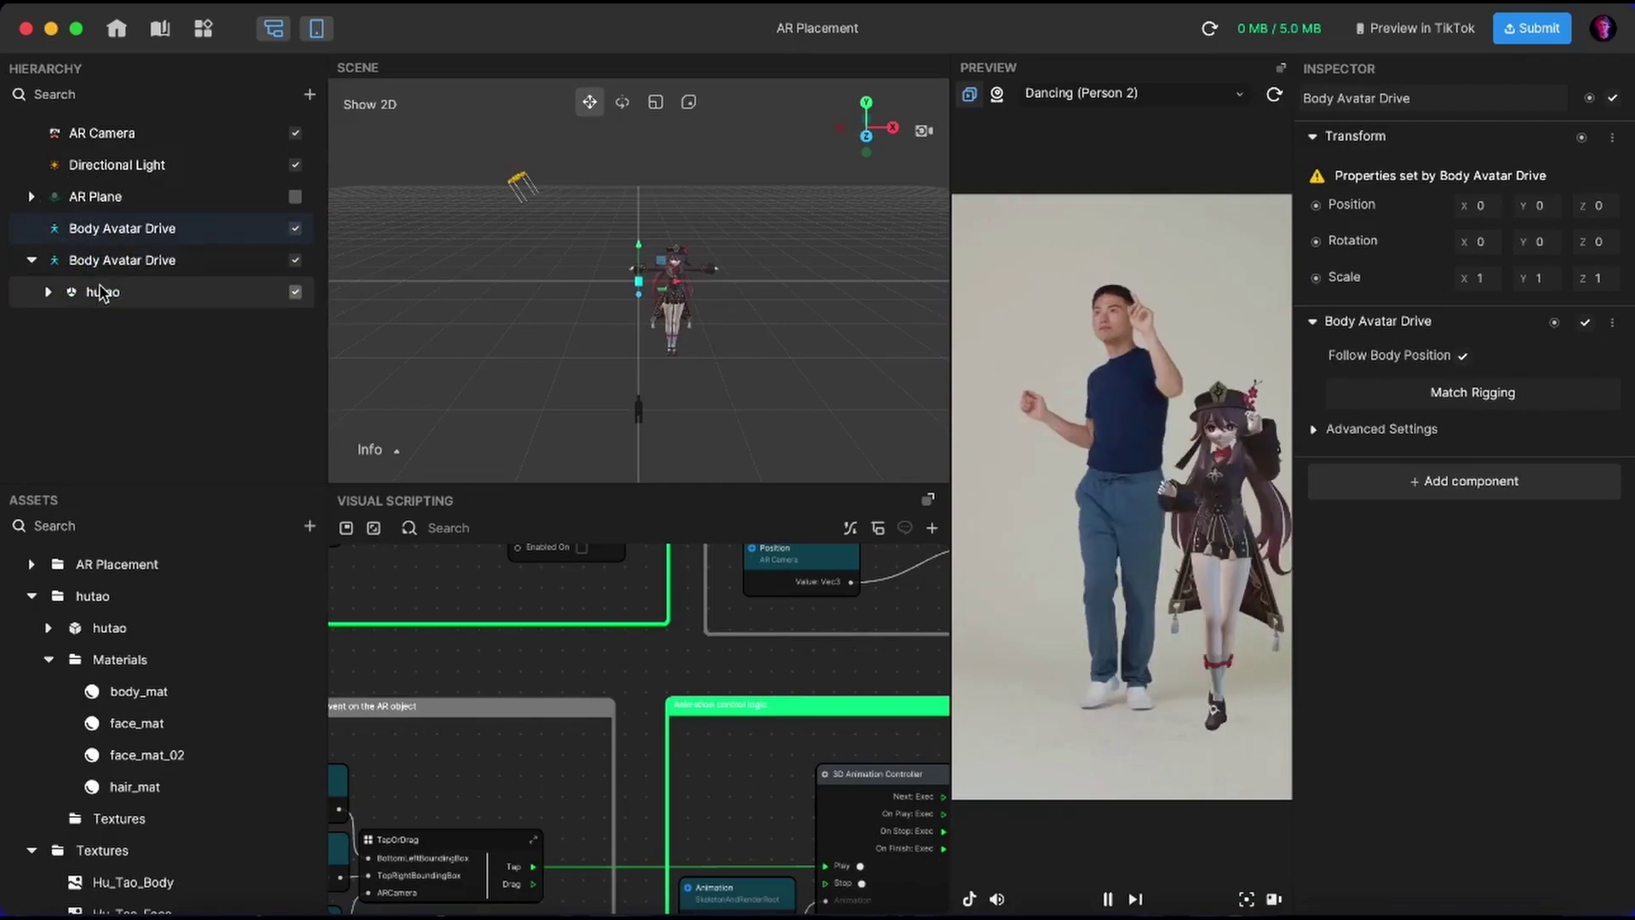
# Duplicate the hutao model and place hutao (1) under the first Body Avatar Drive.
pyautogui.rightClick(99, 292)
pyautogui.click(127, 361)
pyautogui.moveTo(103, 321); pyautogui.dragTo(96, 236)
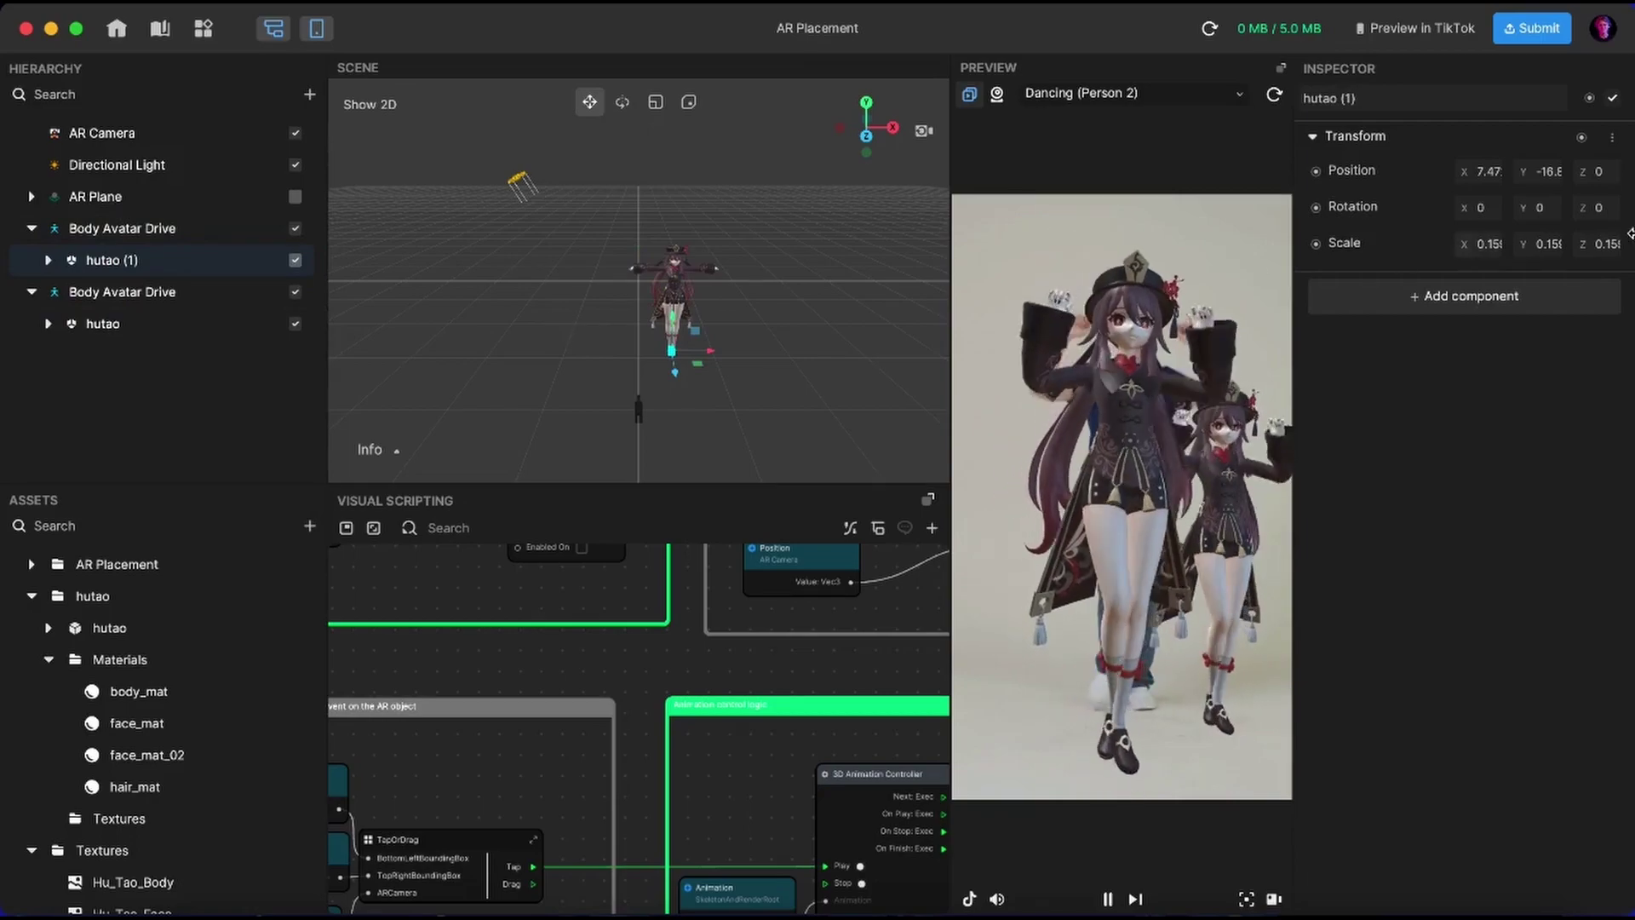
# Uncheck Follow Body Position on the first Body Avatar Drive and move it to Position X -15.7.
pyautogui.click(119, 230)
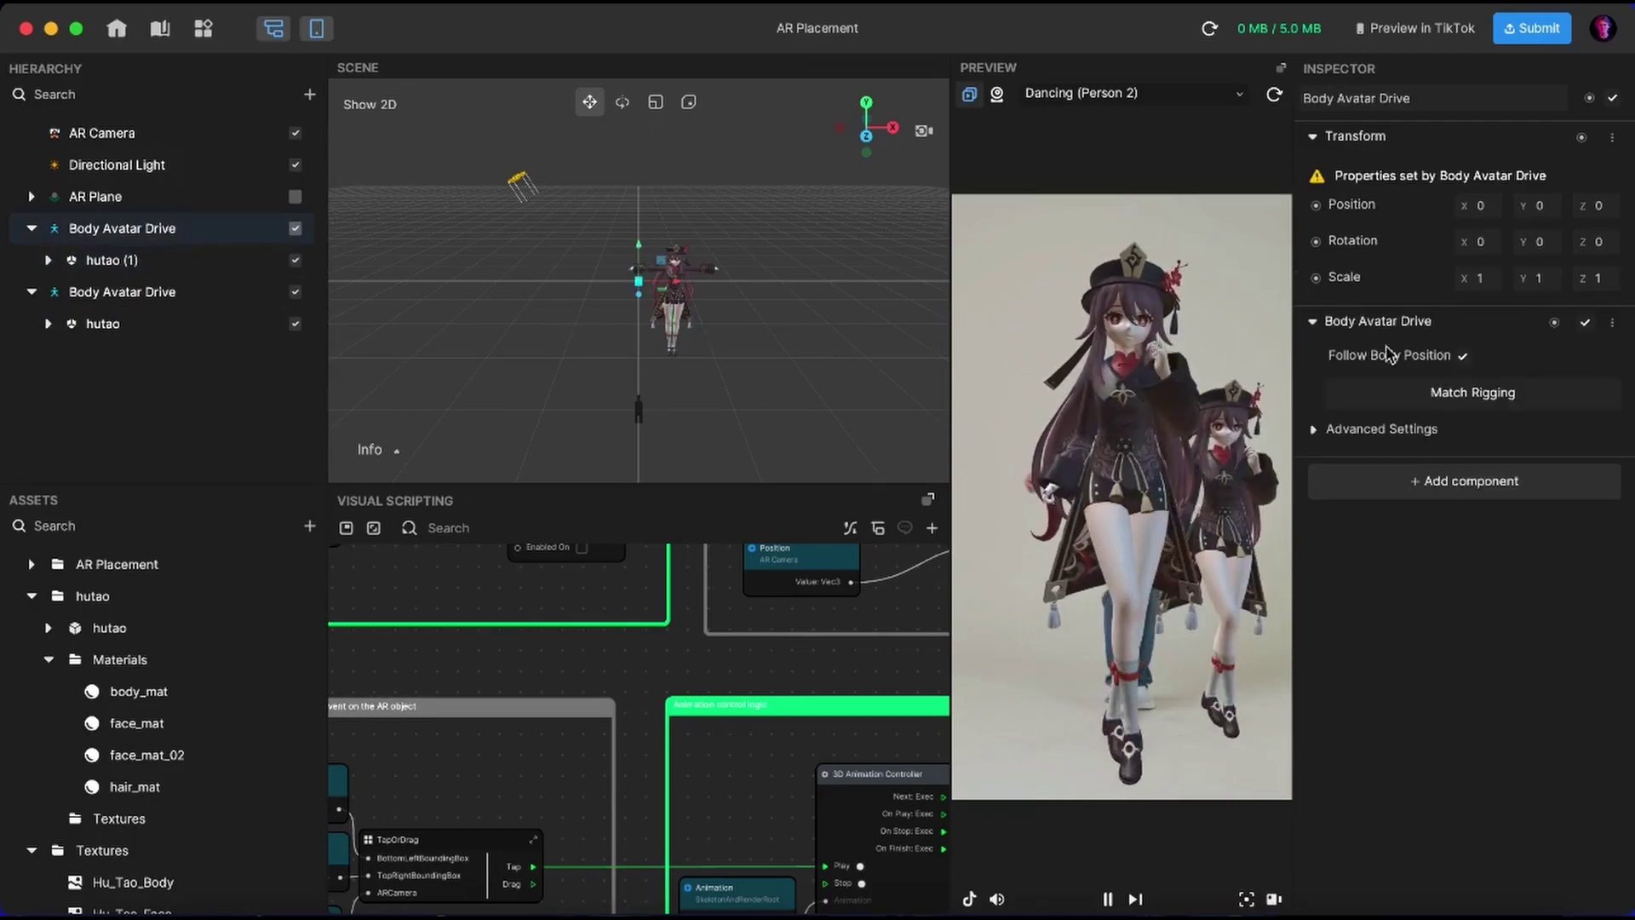
pyautogui.click(1463, 355)
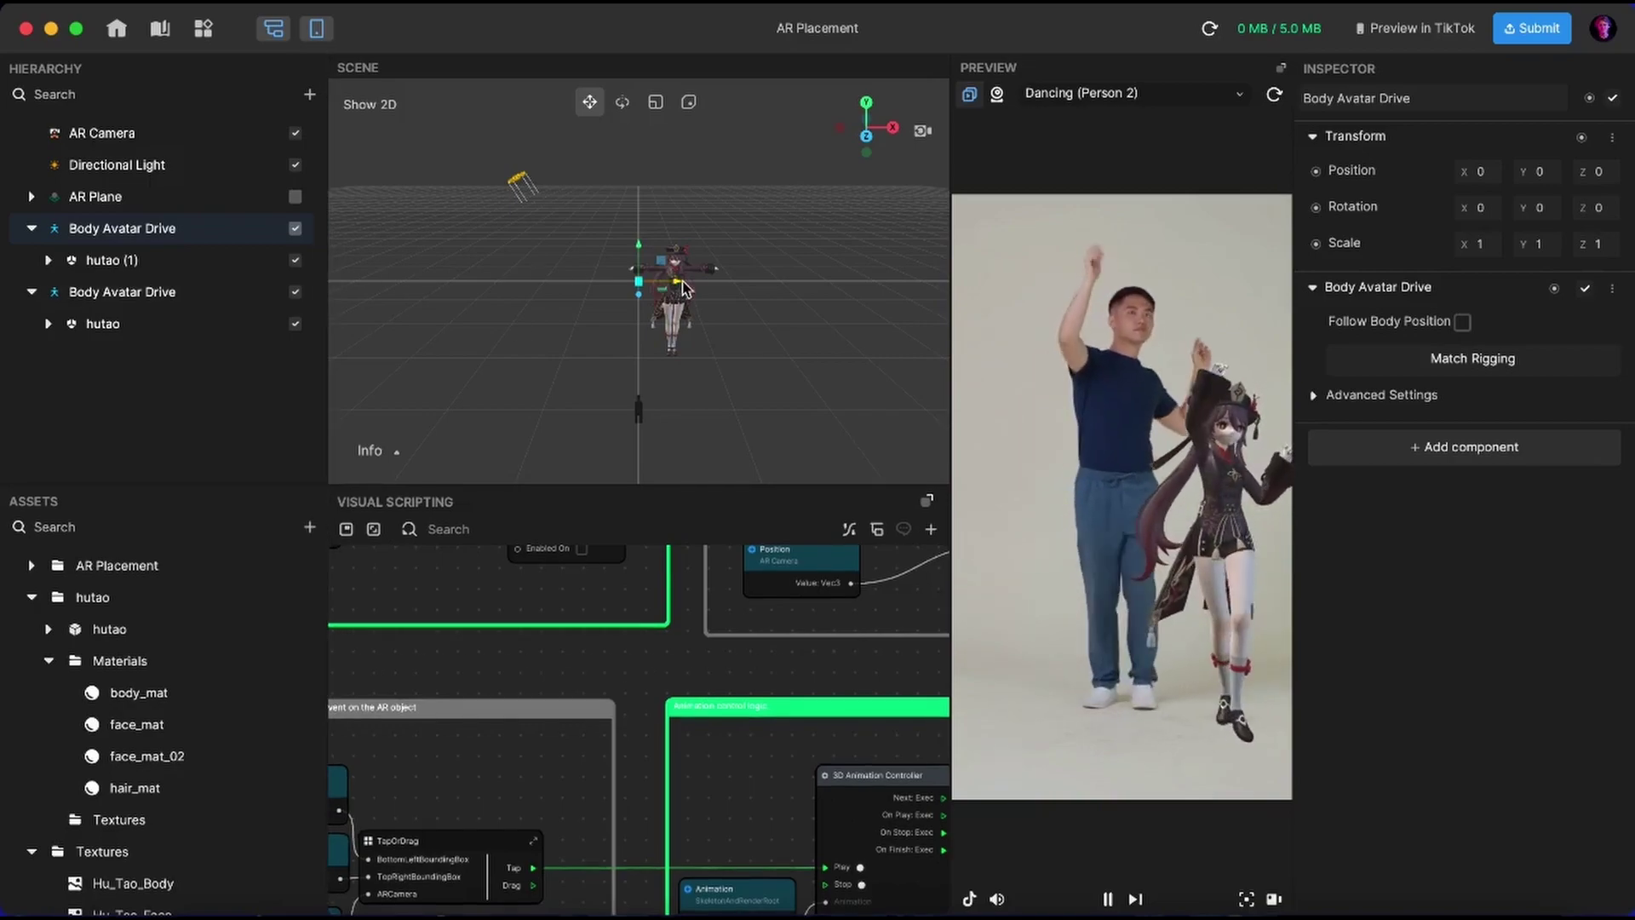
pyautogui.moveTo(676, 287); pyautogui.dragTo(604, 296)
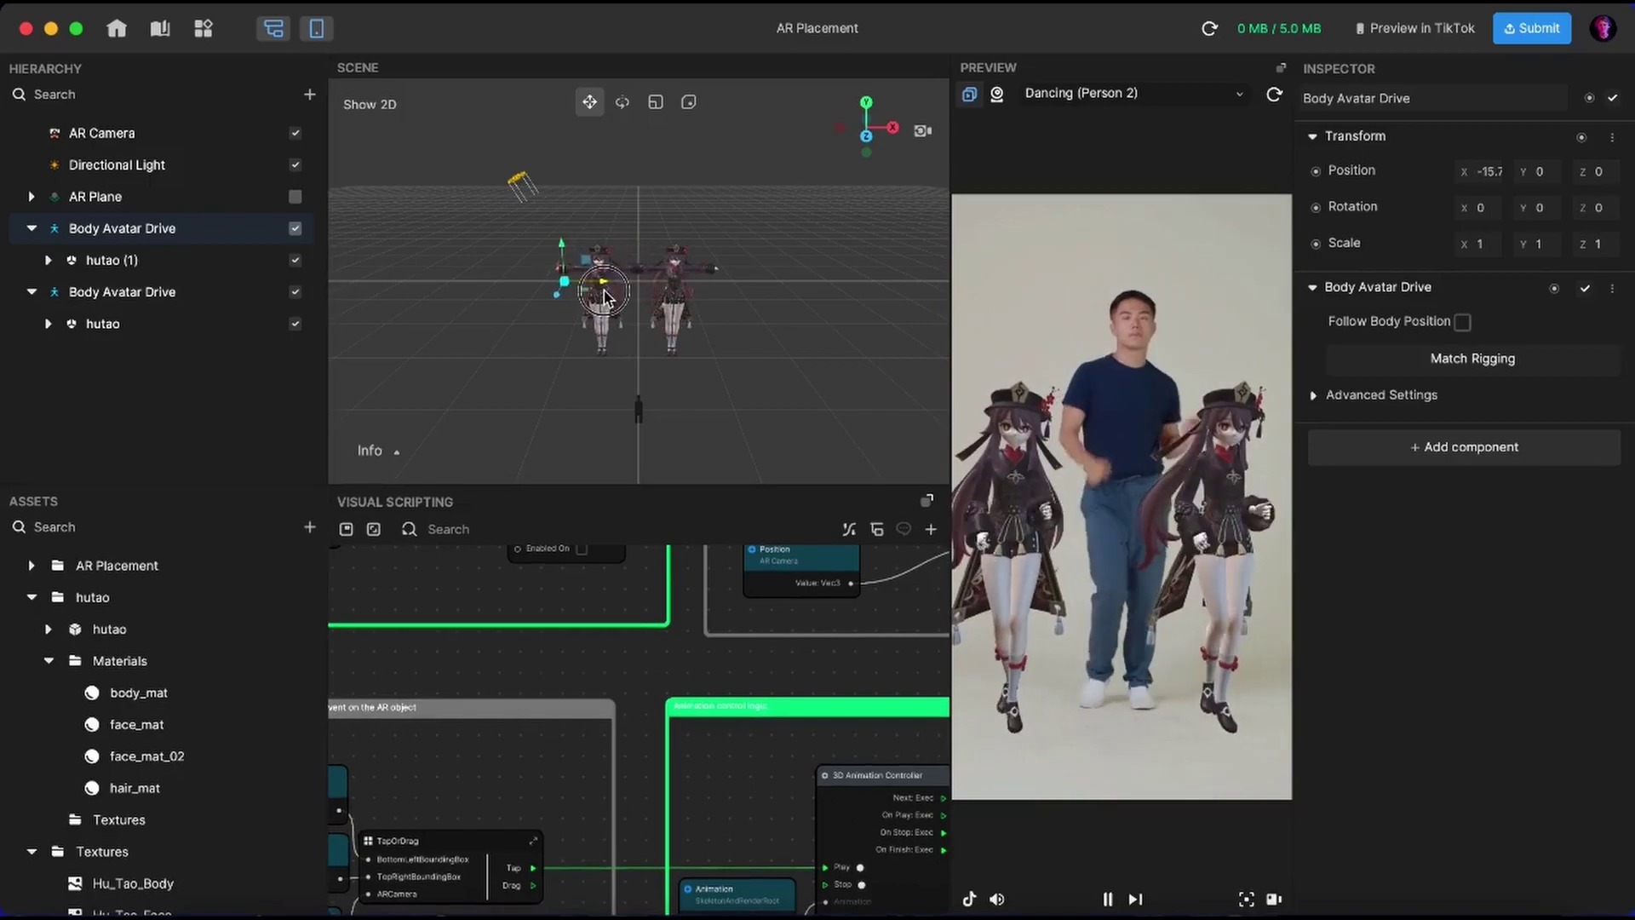